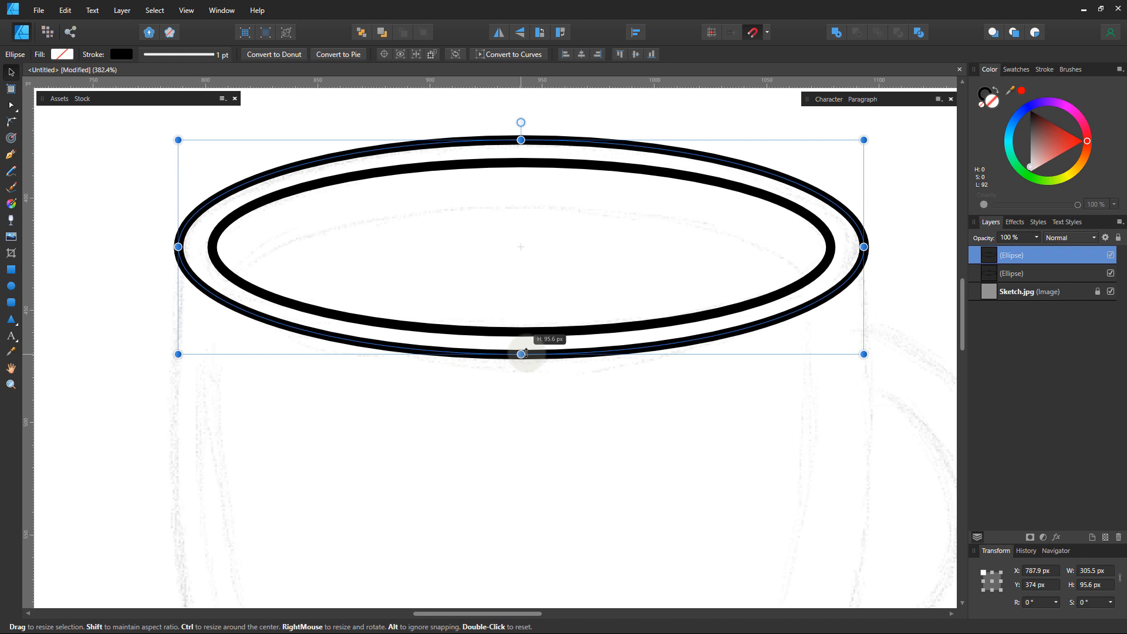
# - Stretch the outer rim ellipse to about 98.8 px high so it follows the sketched rim
pyautogui.moveTo(525, 353); pyautogui.dragTo(525, 362)
pyautogui.moveTo(521, 129); pyautogui.dragTo(524, 136)
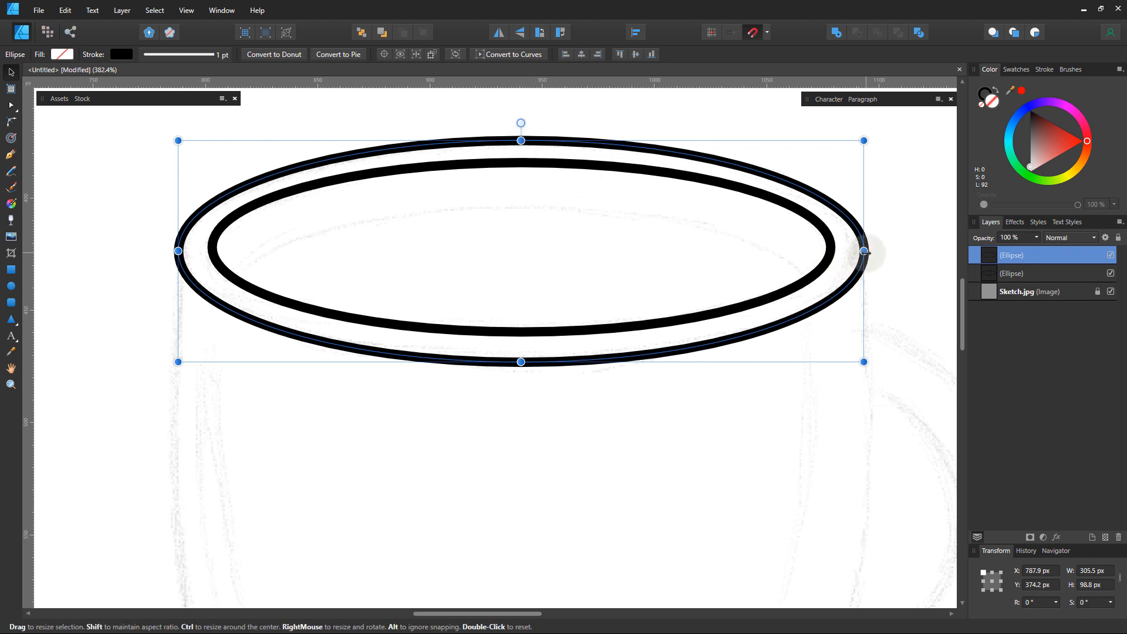
pyautogui.hotkey('ctrl', 'space')
pyautogui.moveTo(600, 369); pyautogui.dragTo(300, 270)
pyautogui.moveTo(565, 422); pyautogui.dragTo(485, 341)
pyautogui.hotkey('ctrl', 'space')
pyautogui.moveTo(385, 166); pyautogui.dragTo(793, 165)
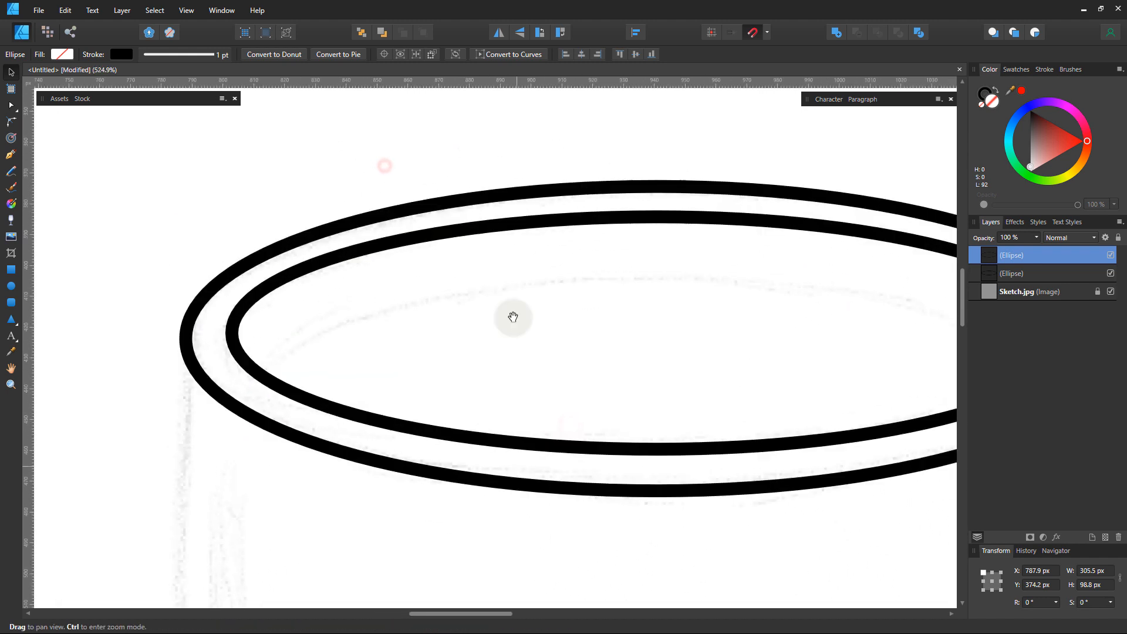
pyautogui.moveTo(513, 327); pyautogui.dragTo(370, 246)
pyautogui.hotkey('ctrl', 'space')
pyautogui.moveTo(493, 262); pyautogui.dragTo(327, 241)
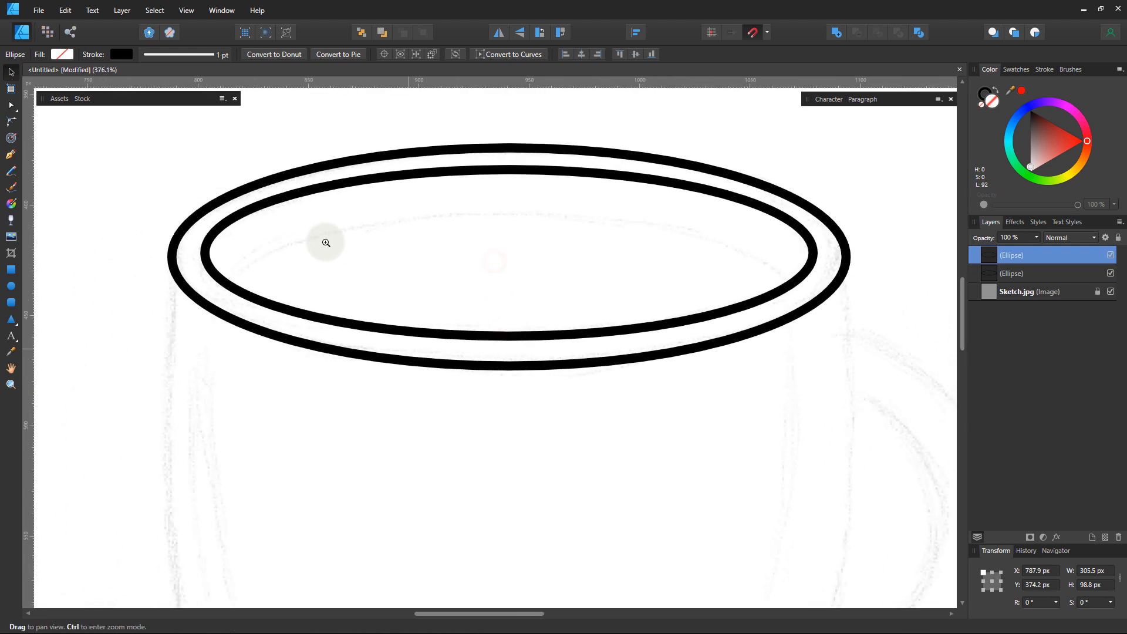
# - Draw the mug's left half with the Pen tool in straight segments from the outer rim's left edge to the base's centre line
pyautogui.moveTo(338, 365); pyautogui.dragTo(413, 249)
pyautogui.hotkey('ctrl', 'space')
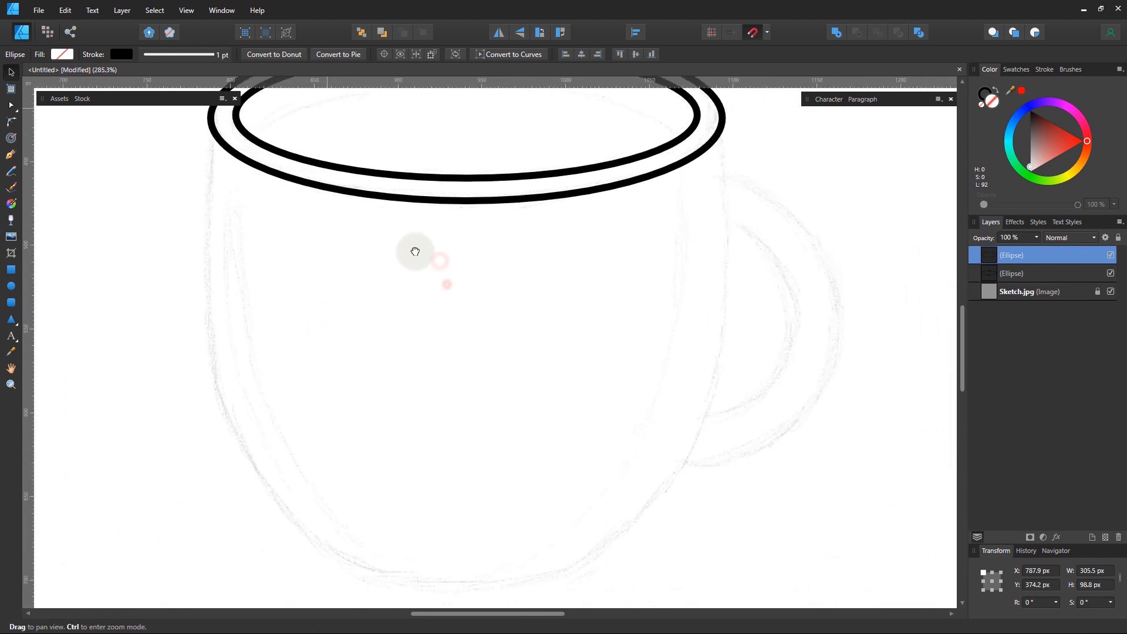
pyautogui.click(11, 154)
pyautogui.press('space')
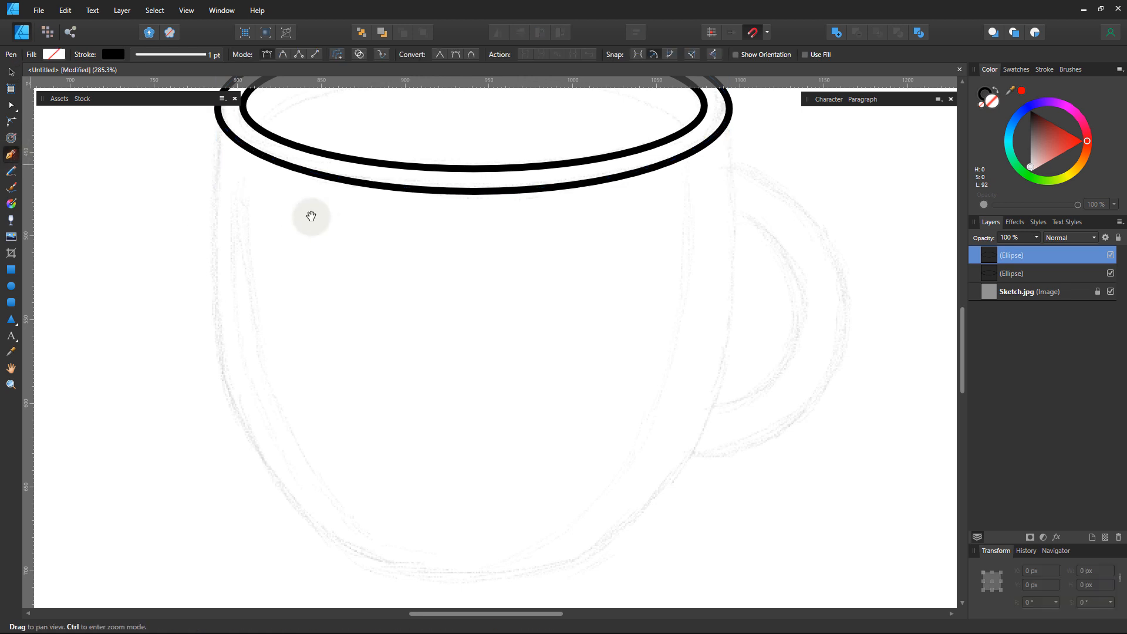
pyautogui.moveTo(310, 216); pyautogui.dragTo(373, 244)
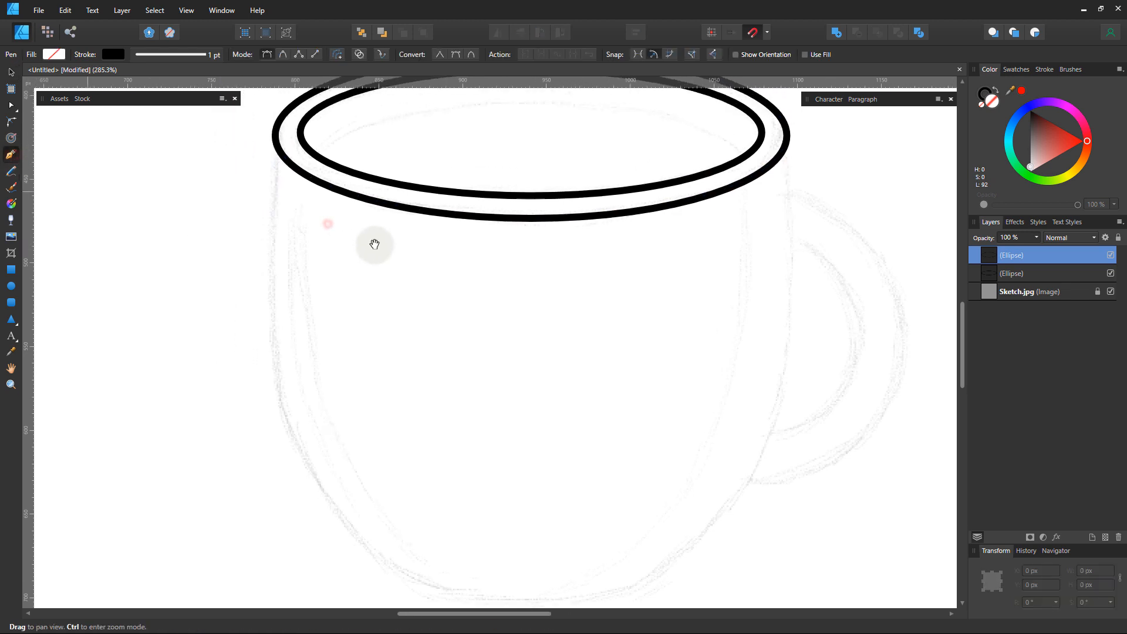
pyautogui.click(275, 136)
pyautogui.click(275, 367)
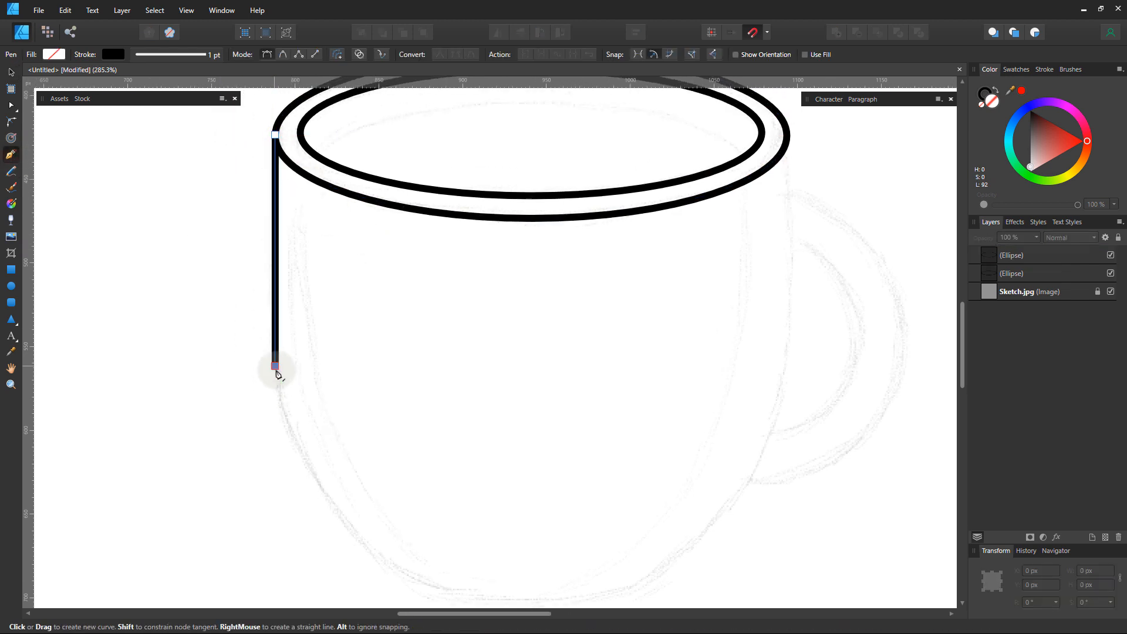
pyautogui.scroll(-3, 346, 353)
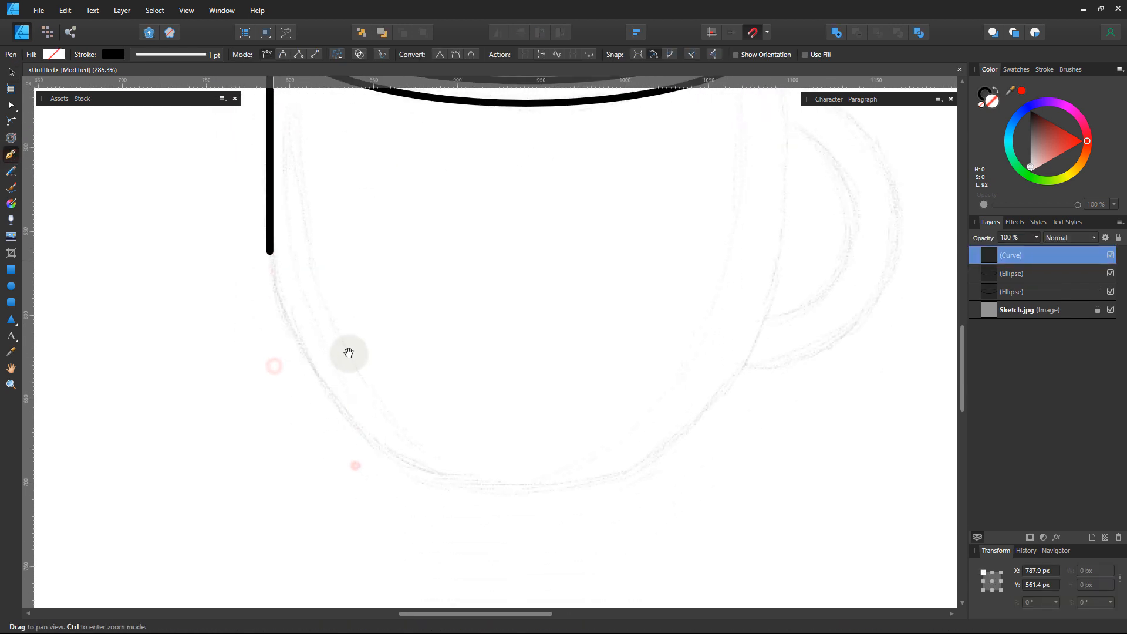
pyautogui.click(383, 451)
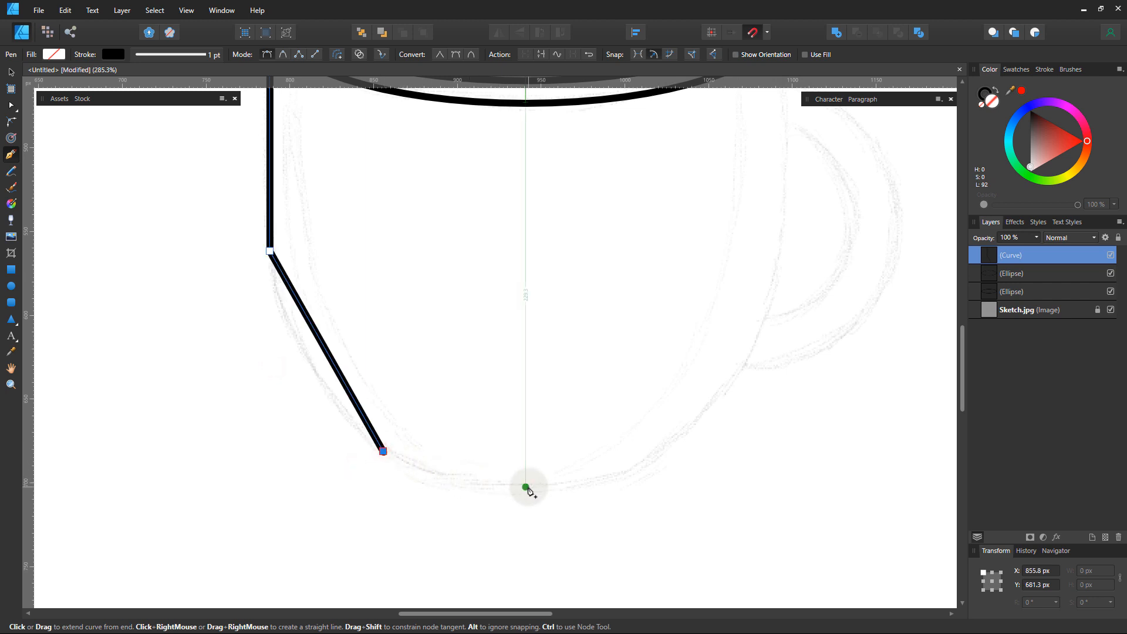
pyautogui.scroll(-3, 526, 487)
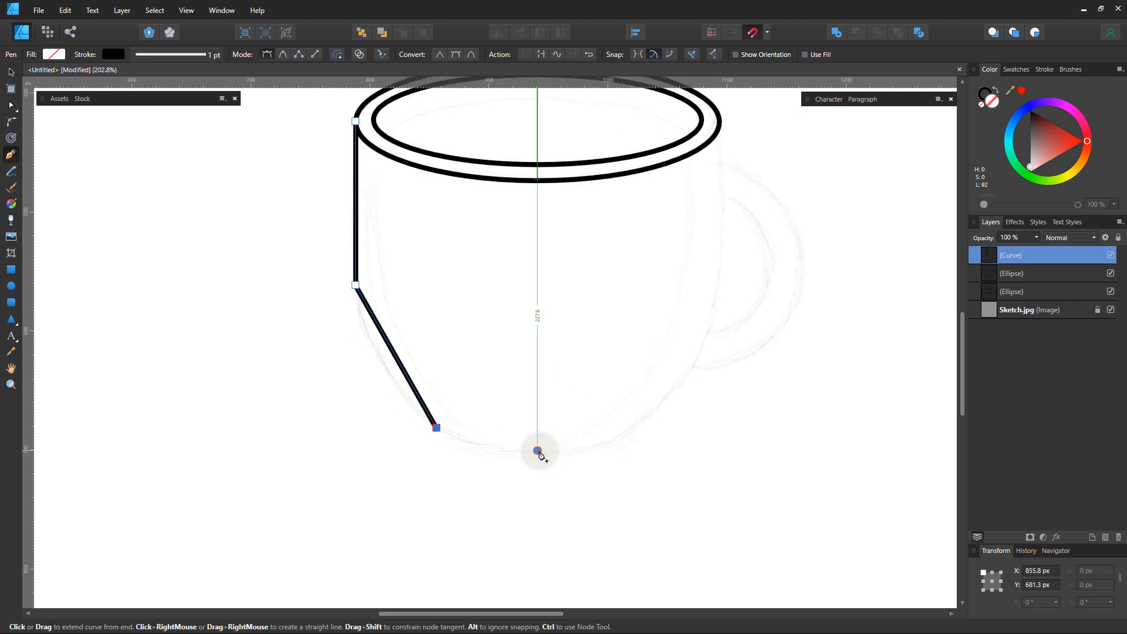
pyautogui.click(537, 450)
# - Bend the upper and lower left-side segments into outward curves along the sketch, adjusting the handles at their shared node
pyautogui.hotkey('ctrl', 'space')
pyautogui.moveTo(347, 235); pyautogui.dragTo(467, 249)
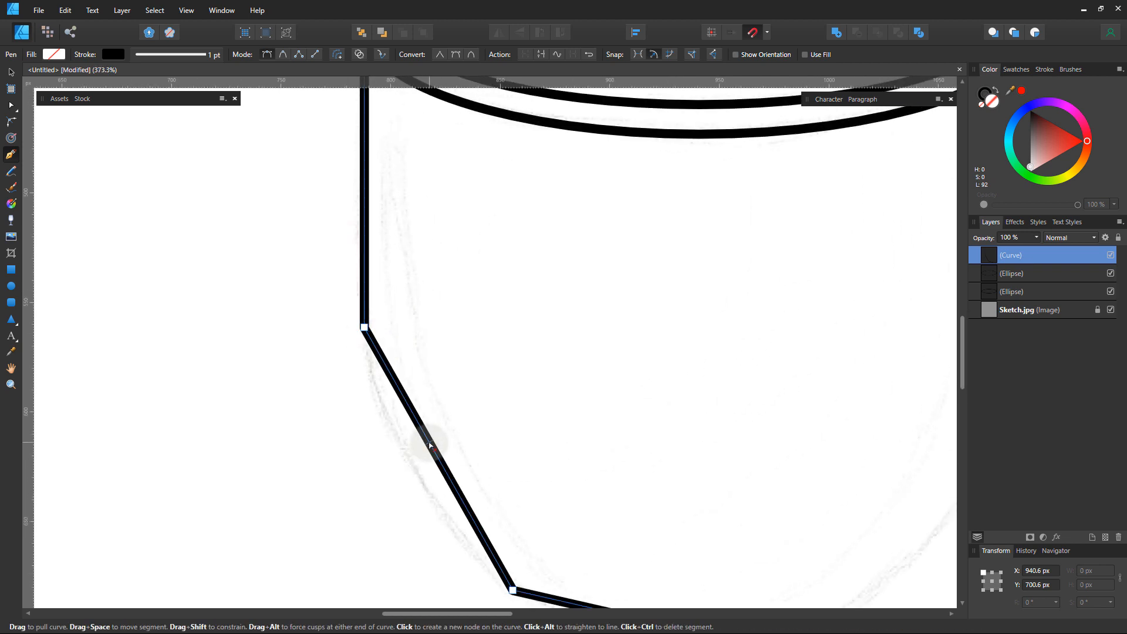
pyautogui.press('a')
pyautogui.moveTo(429, 447); pyautogui.dragTo(409, 455)
pyautogui.press('space')
pyautogui.moveTo(370, 287); pyautogui.dragTo(353, 378)
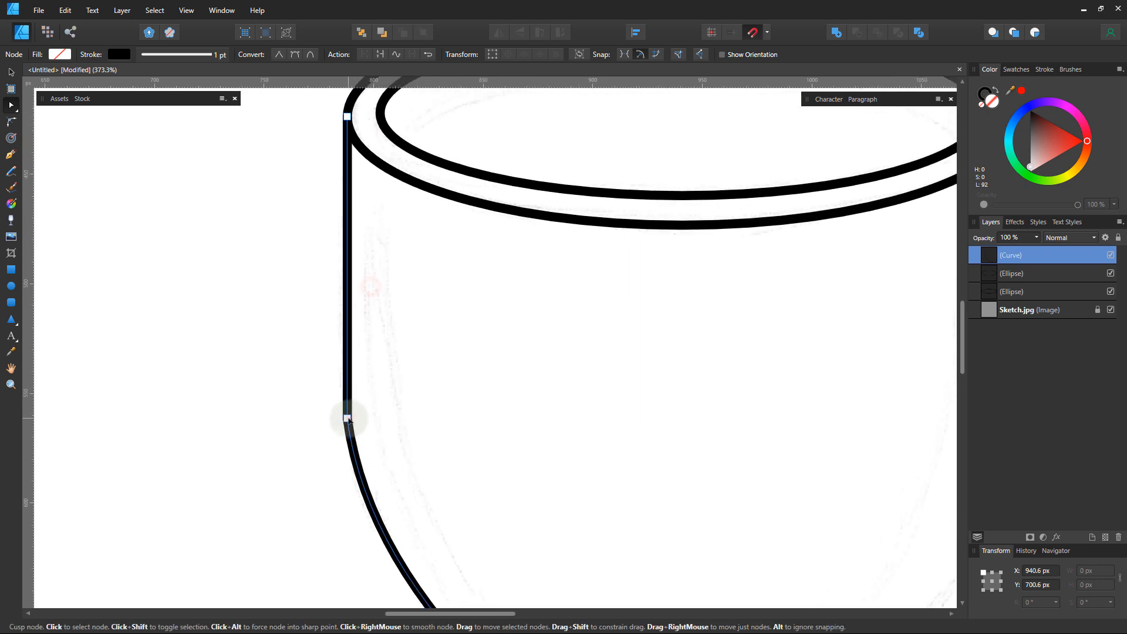
pyautogui.click(349, 418)
pyautogui.moveTo(360, 515); pyautogui.dragTo(356, 522)
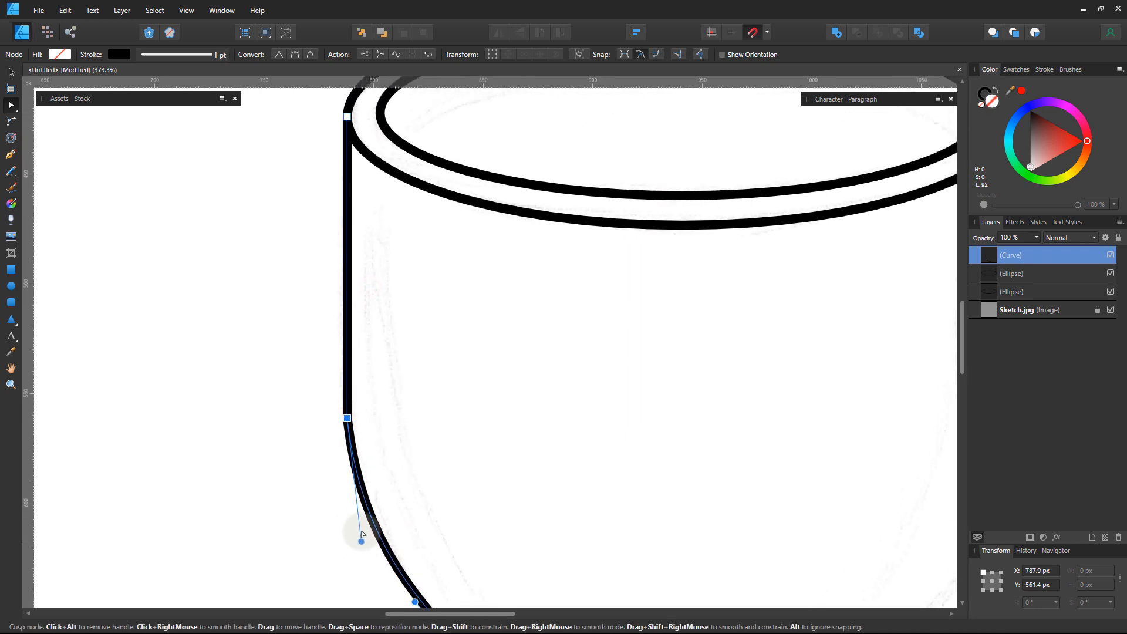
pyautogui.moveTo(350, 259); pyautogui.dragTo(342, 262)
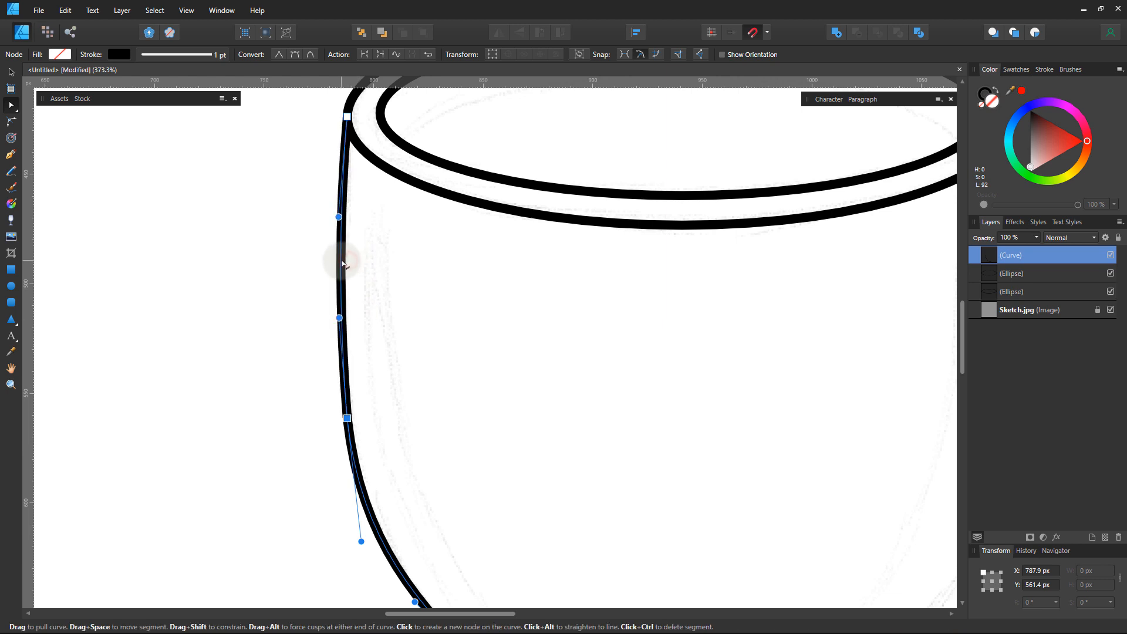
pyautogui.moveTo(339, 318); pyautogui.dragTo(335, 317)
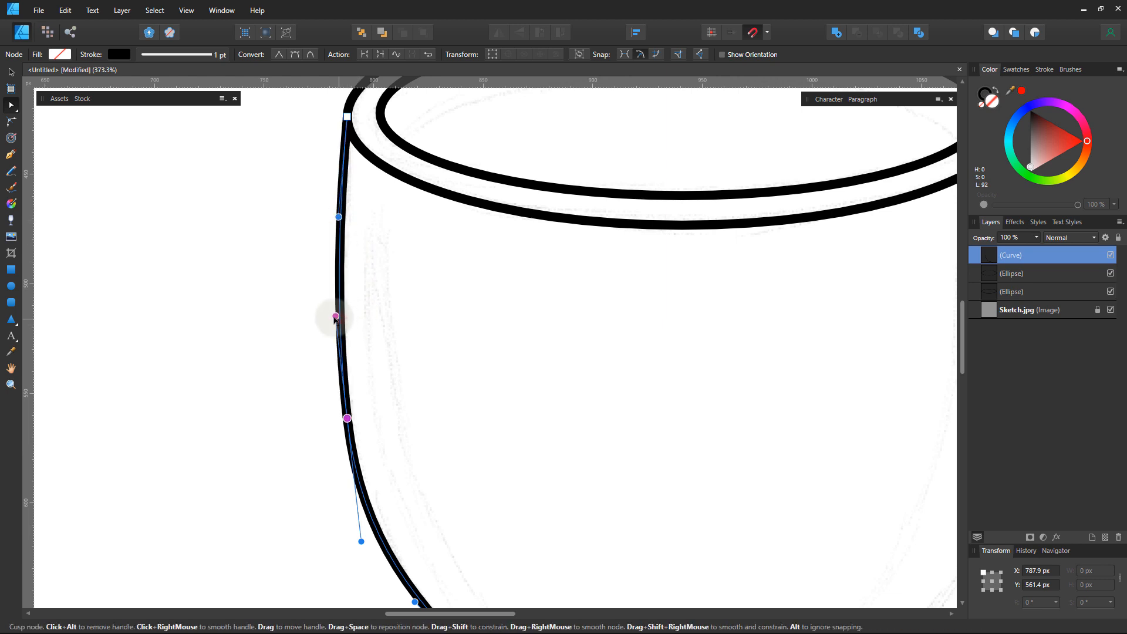
# - Curve the base segment along the sketch, smoothing its join with the side and levelling it at the centre line
pyautogui.moveTo(493, 410); pyautogui.dragTo(394, 250)
pyautogui.moveTo(407, 350); pyautogui.dragTo(390, 346)
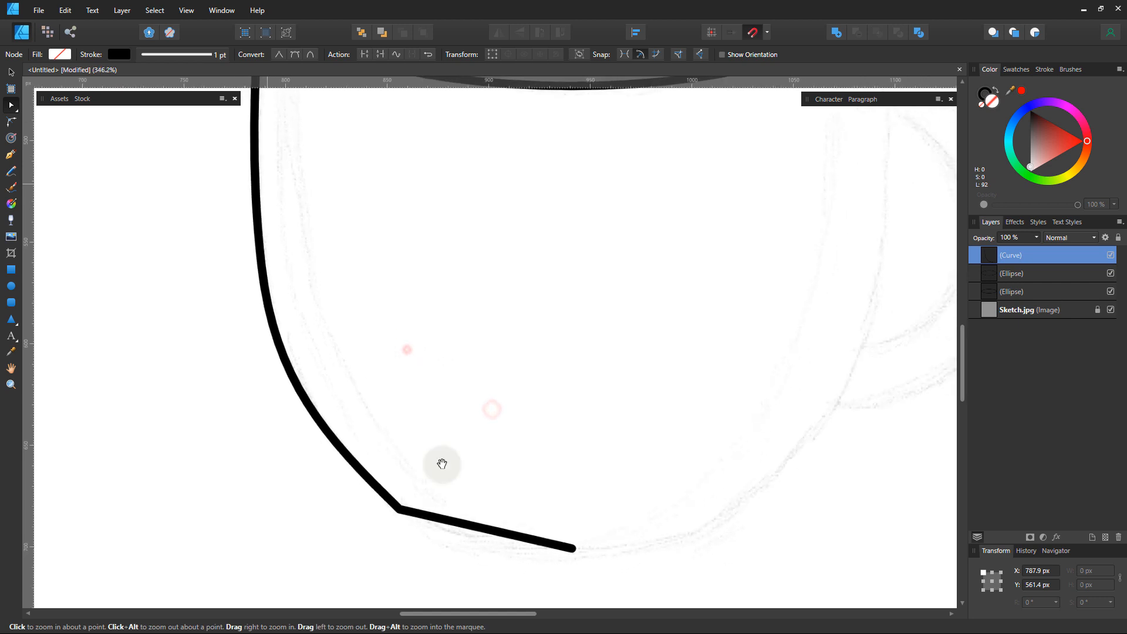
pyautogui.moveTo(501, 521); pyautogui.dragTo(443, 438)
pyautogui.click(391, 392)
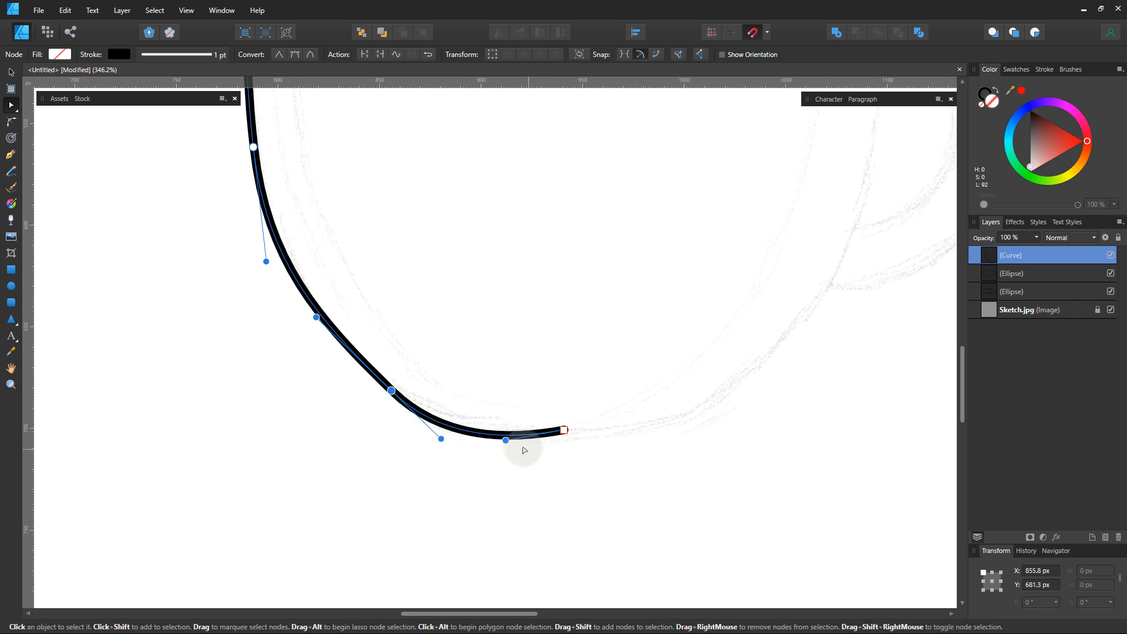
pyautogui.moveTo(563, 430); pyautogui.dragTo(493, 439)
# - Reposition the lower-left corner node to about X 845.2 px, Y 676.4 px to round out the mug's base
pyautogui.moveTo(541, 378); pyautogui.dragTo(192, 269)
pyautogui.moveTo(430, 315); pyautogui.dragTo(407, 352)
pyautogui.moveTo(452, 420)
pyautogui.mouseDown()
pyautogui.moveTo(503, 441)
pyautogui.moveTo(445, 414)
pyautogui.mouseUp()
pyautogui.click(452, 420)
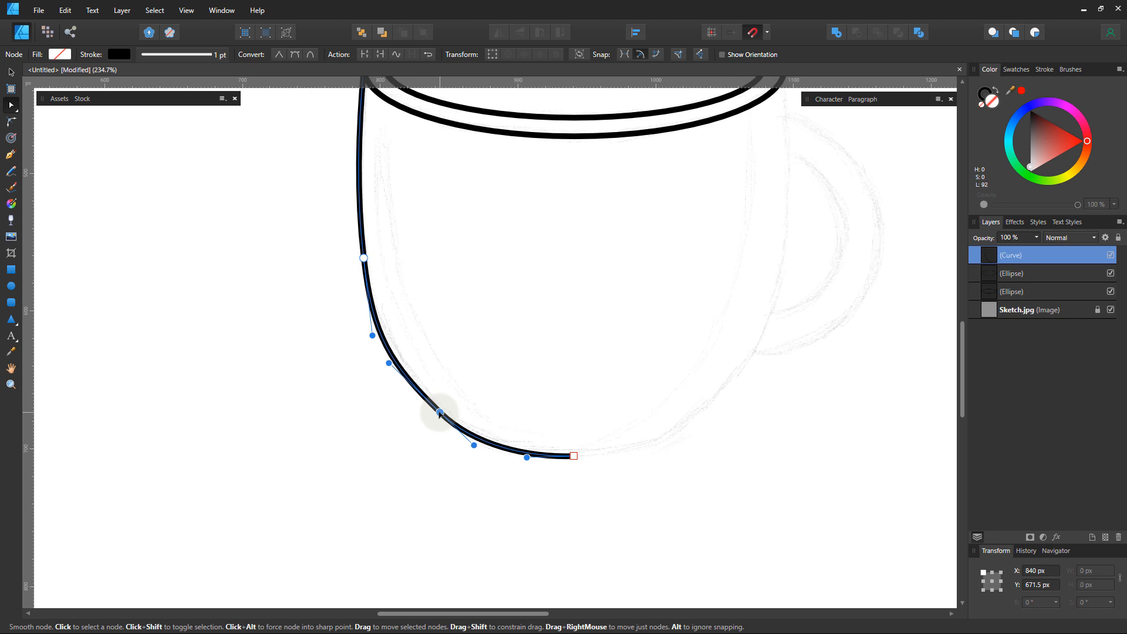
pyautogui.click(426, 456)
pyautogui.moveTo(535, 430); pyautogui.dragTo(491, 374)
pyautogui.click(470, 430)
pyautogui.moveTo(466, 433); pyautogui.dragTo(631, 446)
pyautogui.moveTo(475, 361); pyautogui.dragTo(350, 347)
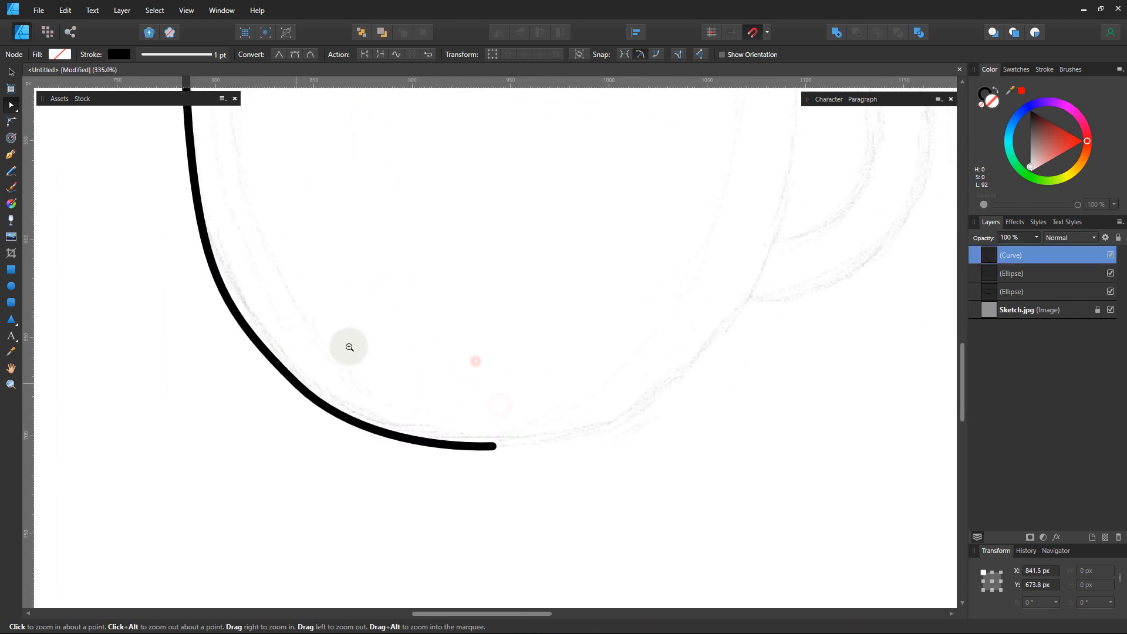
pyautogui.moveTo(493, 446); pyautogui.dragTo(329, 439)
pyautogui.moveTo(444, 381); pyautogui.dragTo(419, 393)
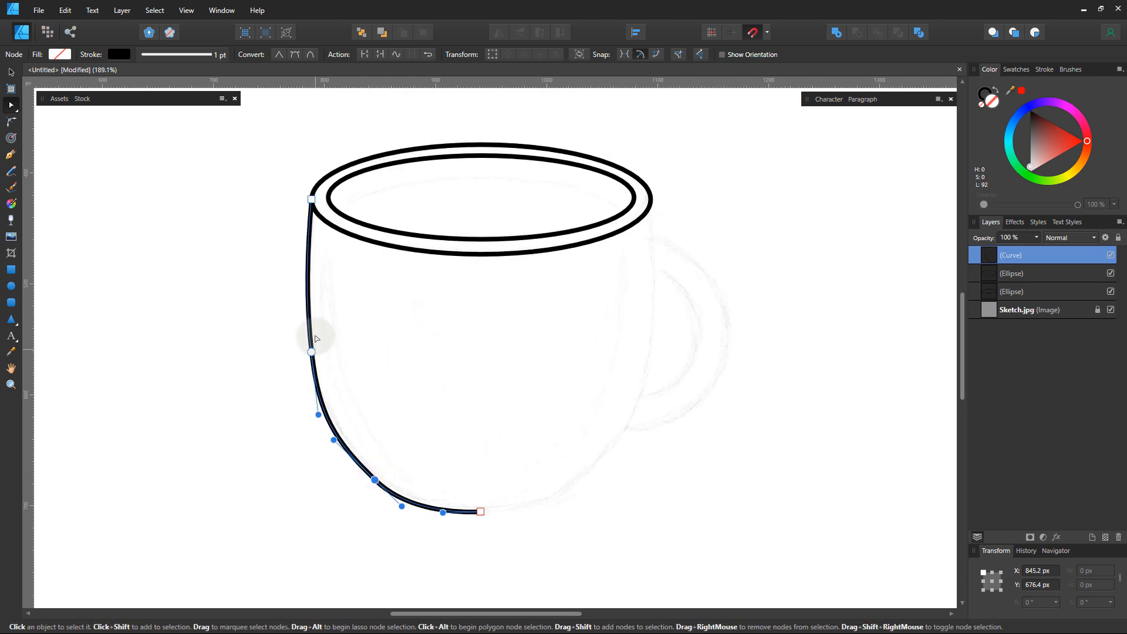
# - Move the node partway down the mug's left side to about X 785.2 px, Y 551.4 px
pyautogui.moveTo(312, 349); pyautogui.dragTo(337, 382)
pyautogui.moveTo(485, 388); pyautogui.dragTo(426, 355)
pyautogui.moveTo(584, 454)
pyautogui.mouseDown()
pyautogui.moveTo(470, 410)
pyautogui.moveTo(466, 425)
pyautogui.mouseUp()
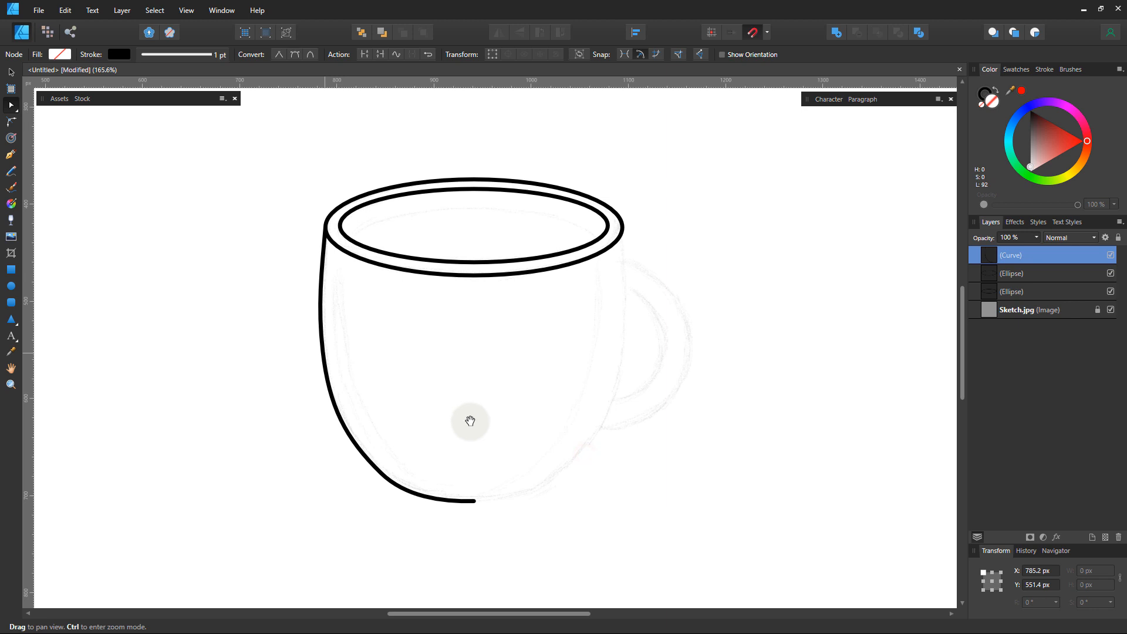
# - Duplicate the left half outline, flip the copy horizontally and align it with the original at the base to form the right half
pyautogui.press('v')
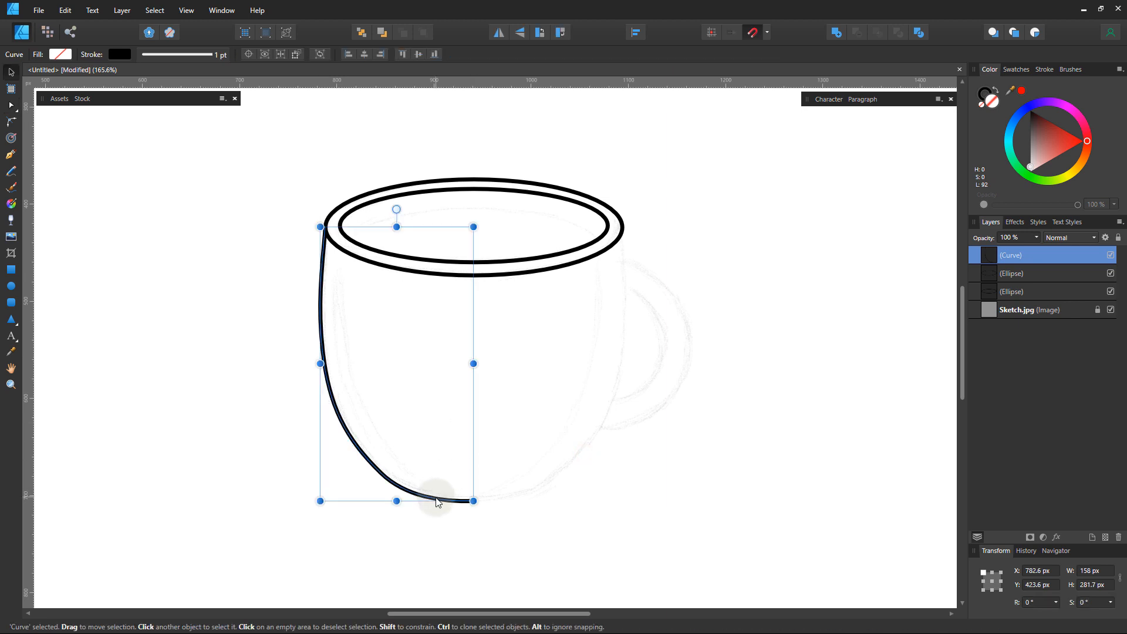
pyautogui.keyDown('ctrl'); pyautogui.moveTo(436, 502); pyautogui.dragTo(526, 502); pyautogui.keyUp('ctrl')
pyautogui.click(500, 36)
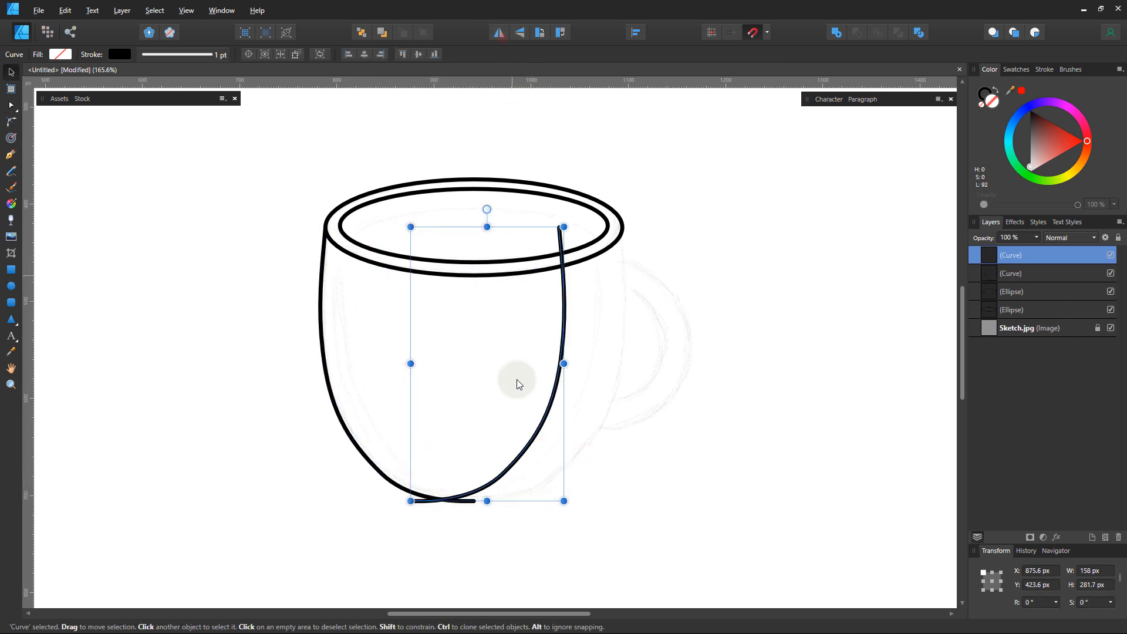
pyautogui.moveTo(521, 459); pyautogui.dragTo(579, 456)
pyautogui.click(511, 523)
# - Join the two half outlines into one curve and close it with a straight line across the rim
pyautogui.click(468, 502)
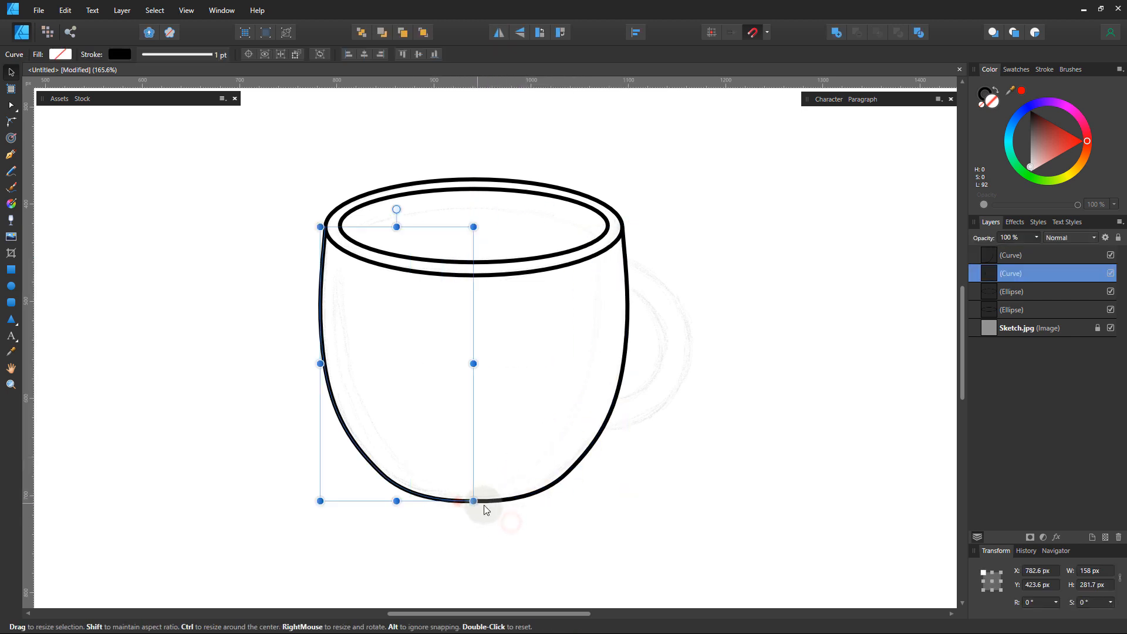
pyautogui.keyDown('shift'); pyautogui.click(502, 503); pyautogui.keyUp('shift')
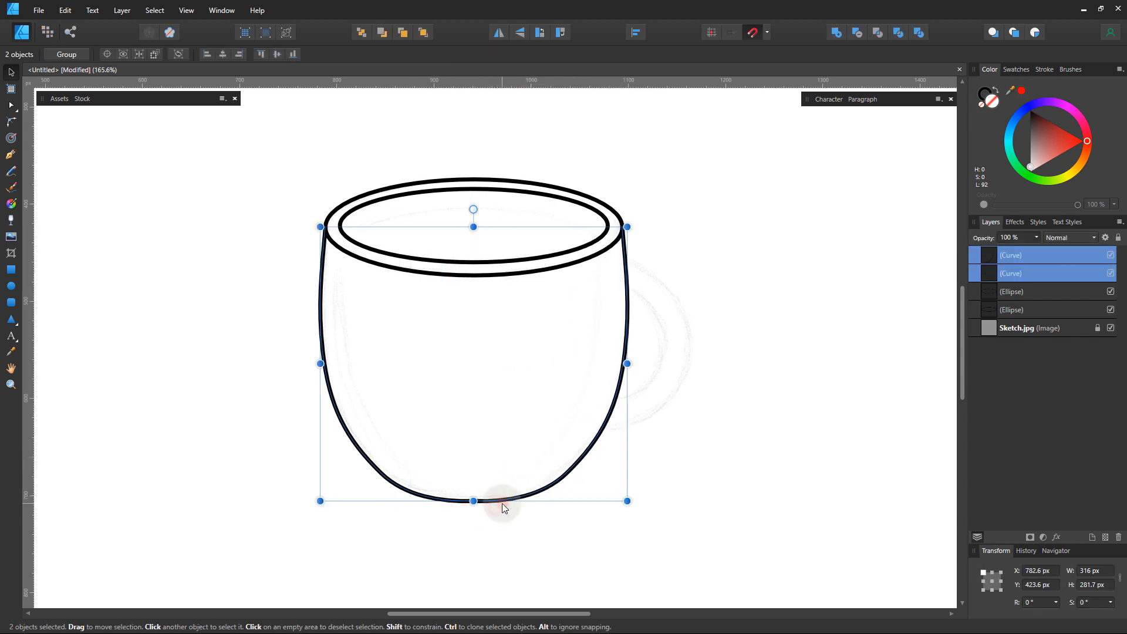
pyautogui.click(418, 331)
pyautogui.press('a')
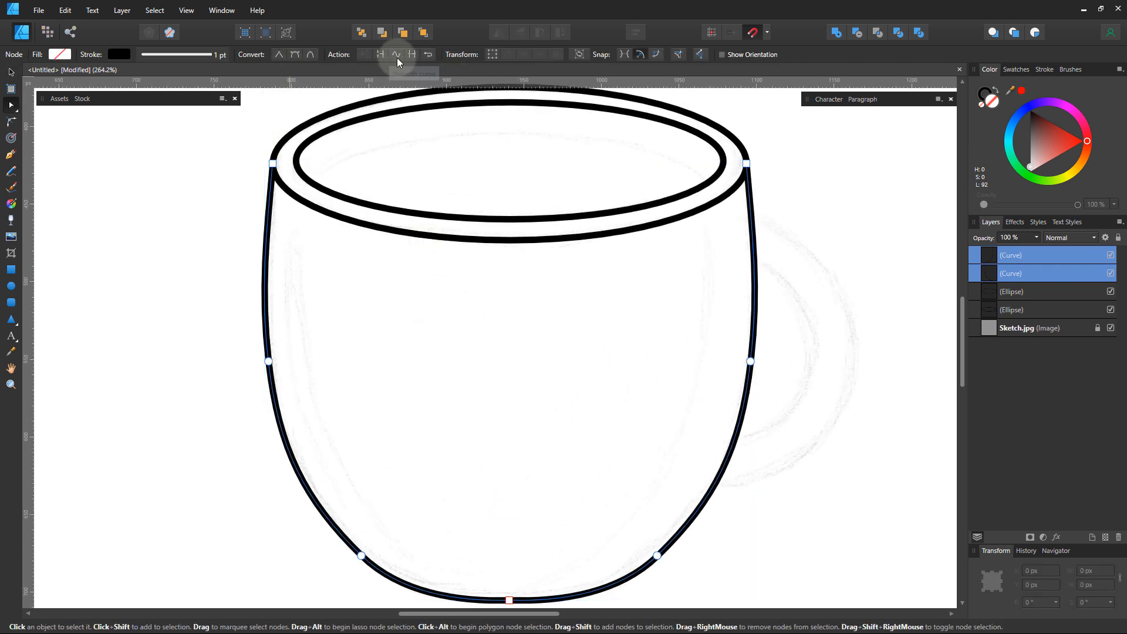
pyautogui.click(412, 55)
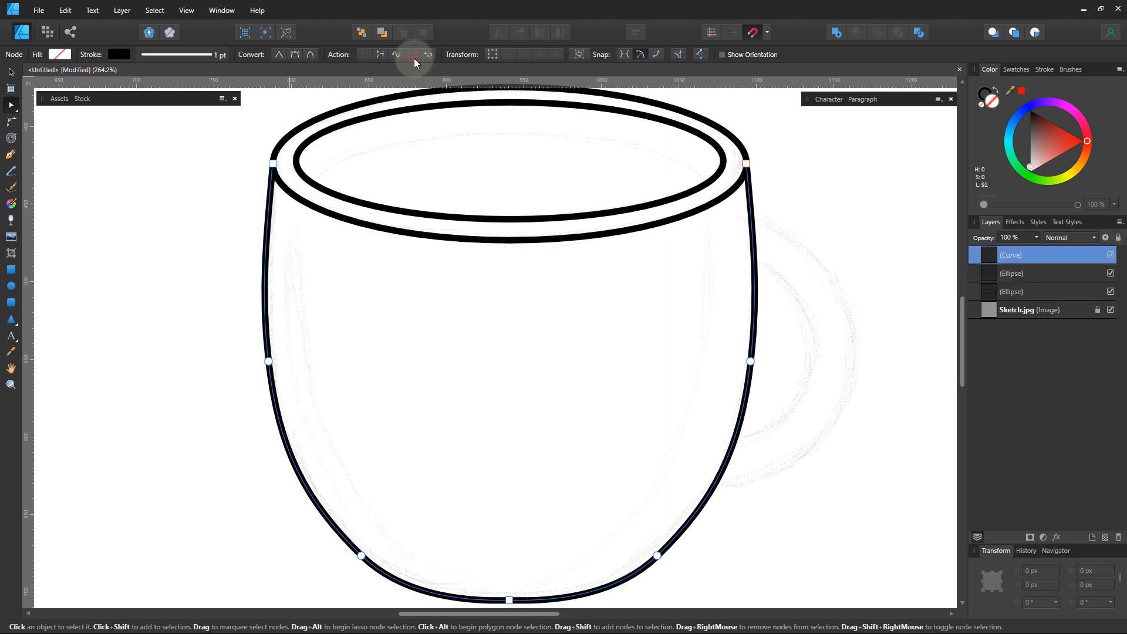
pyautogui.click(380, 54)
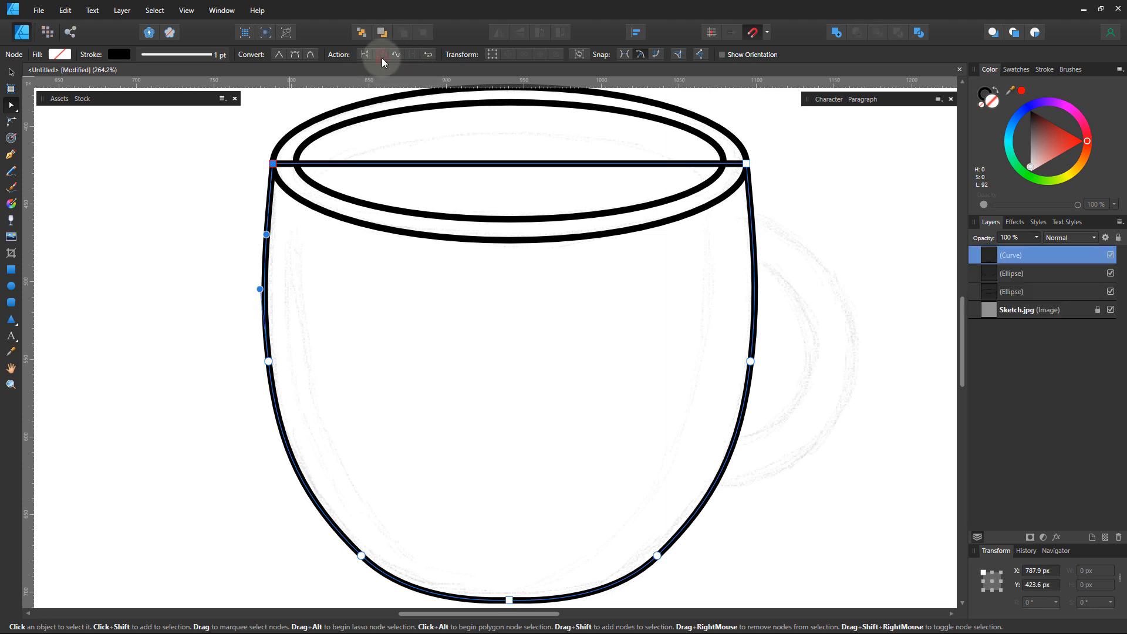
# - Examine the mug outline with the Sketch.jpg layer hidden, and show the layer again
pyautogui.press('z')
pyautogui.moveTo(479, 304); pyautogui.dragTo(347, 294)
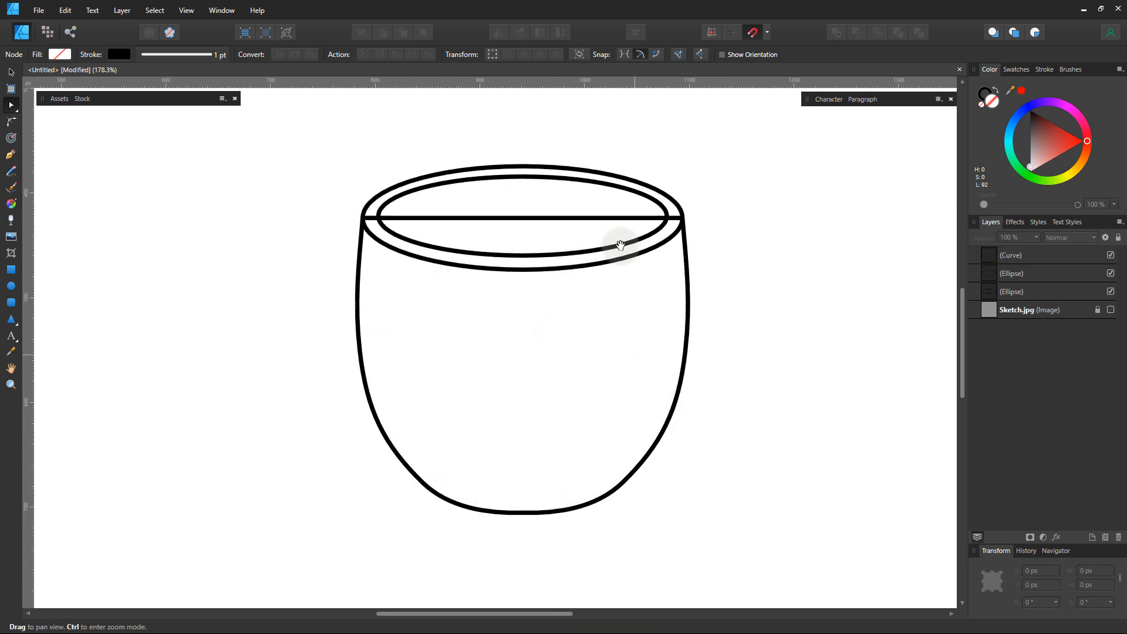
pyautogui.hotkey('ctrl', 'space')
pyautogui.moveTo(541, 223); pyautogui.dragTo(657, 247)
pyautogui.moveTo(727, 358)
pyautogui.mouseDown()
pyautogui.moveTo(571, 337)
pyautogui.moveTo(576, 314)
pyautogui.moveTo(680, 307)
pyautogui.mouseUp()
pyautogui.hotkey('ctrl', 'space')
pyautogui.click(1109, 311)
# - Draw an ellipse about 93.6 px wide and 162.1 px high over the sketched handle on the mug's right side
pyautogui.moveTo(639, 427); pyautogui.dragTo(622, 416)
pyautogui.hotkey('ctrl', 'space')
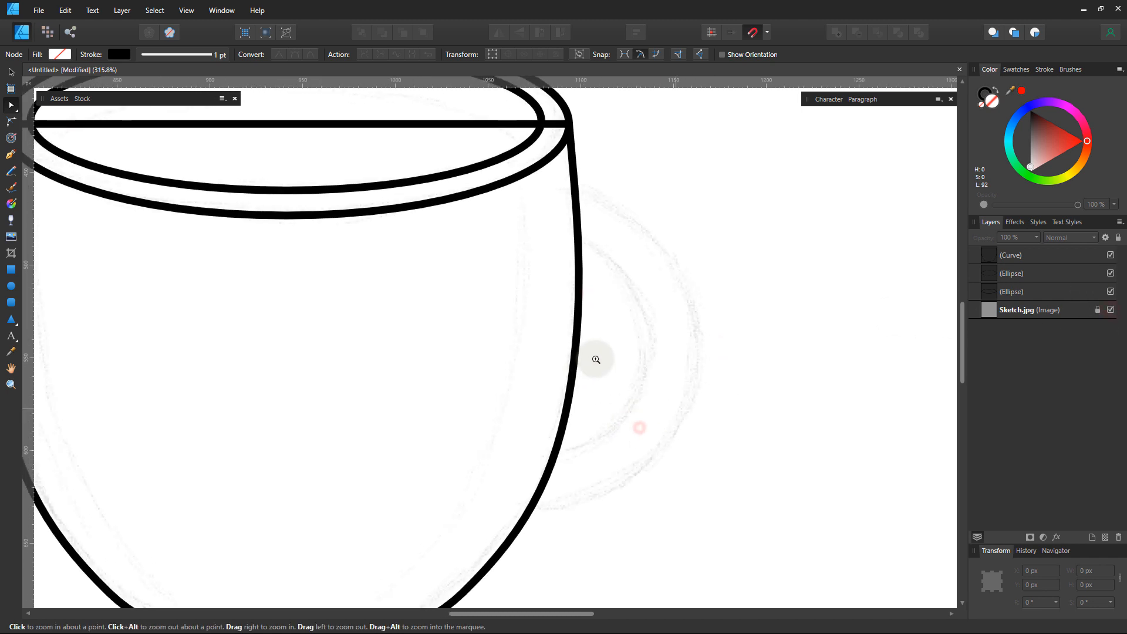
pyautogui.moveTo(595, 359); pyautogui.dragTo(611, 357)
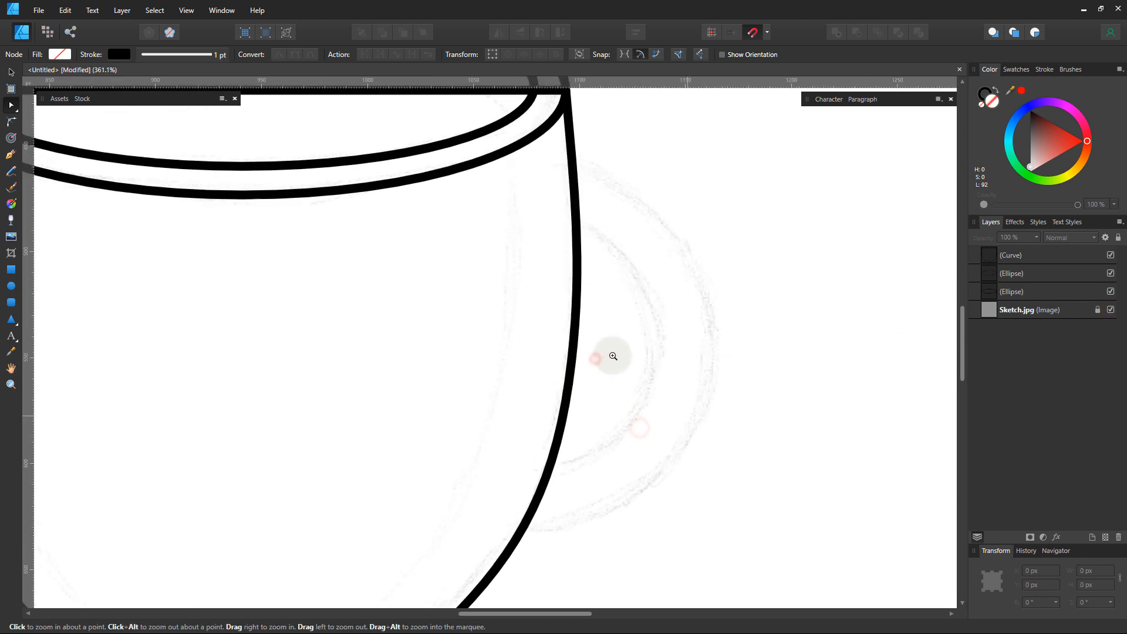
pyautogui.click(11, 286)
pyautogui.moveTo(504, 166); pyautogui.dragTo(702, 509)
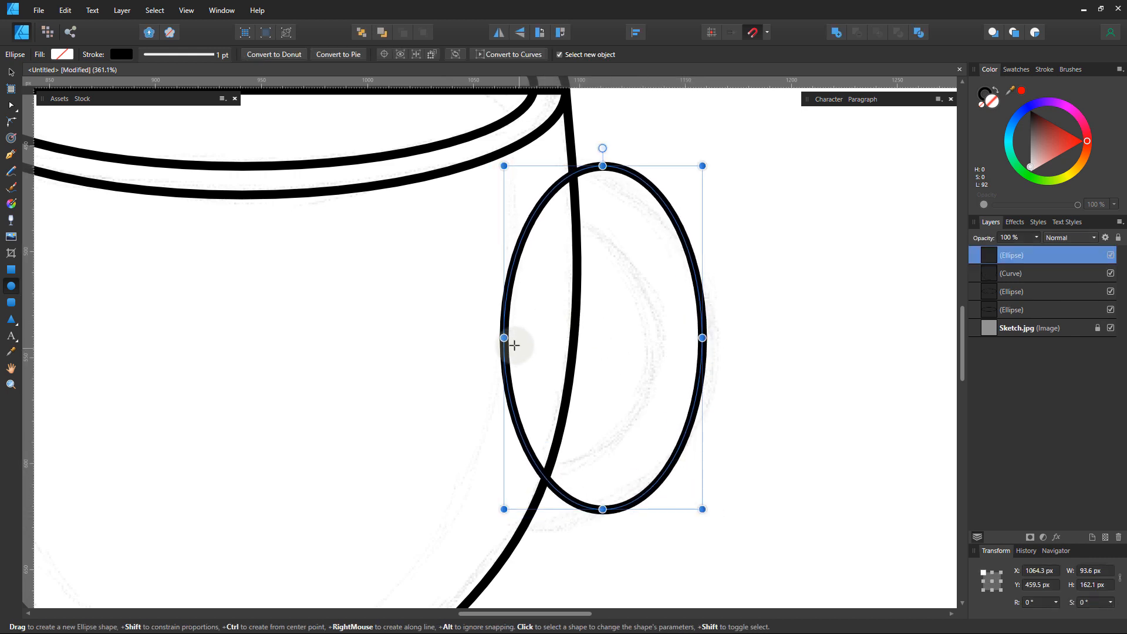
# - Resize the handle ellipse to about 144.9 px wide and 167.4 px high, extending it into the mug body
pyautogui.moveTo(503, 338); pyautogui.dragTo(423, 360)
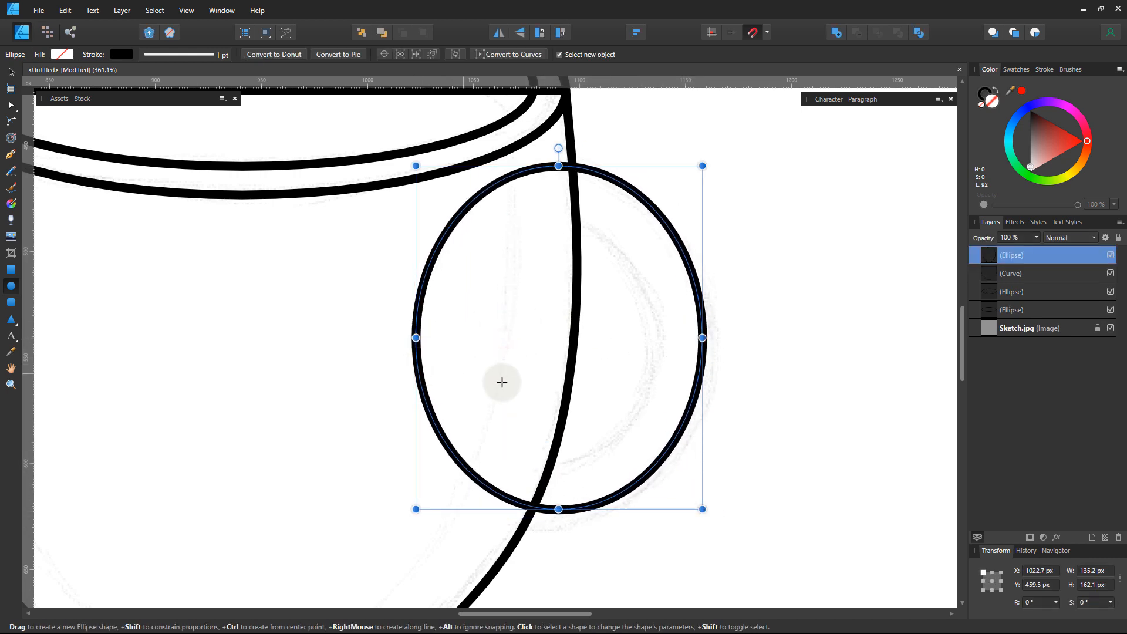
pyautogui.moveTo(558, 509)
pyautogui.mouseDown()
pyautogui.moveTo(558, 533)
pyautogui.moveTo(546, 526)
pyautogui.mouseUp()
pyautogui.moveTo(416, 347); pyautogui.dragTo(395, 346)
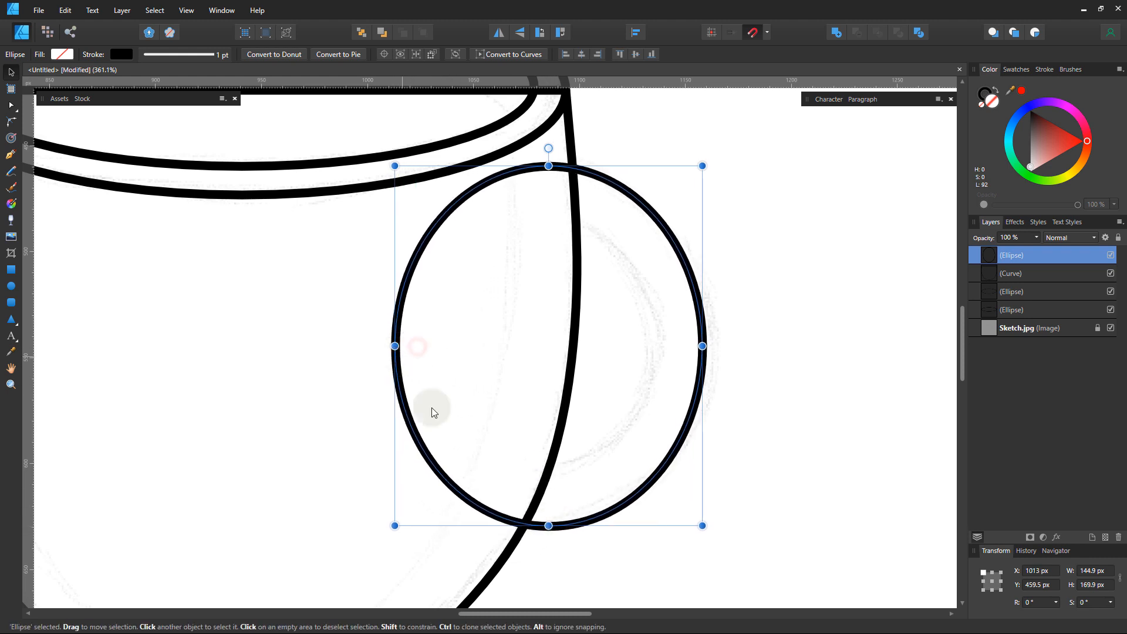
pyautogui.moveTo(546, 524); pyautogui.dragTo(541, 520)
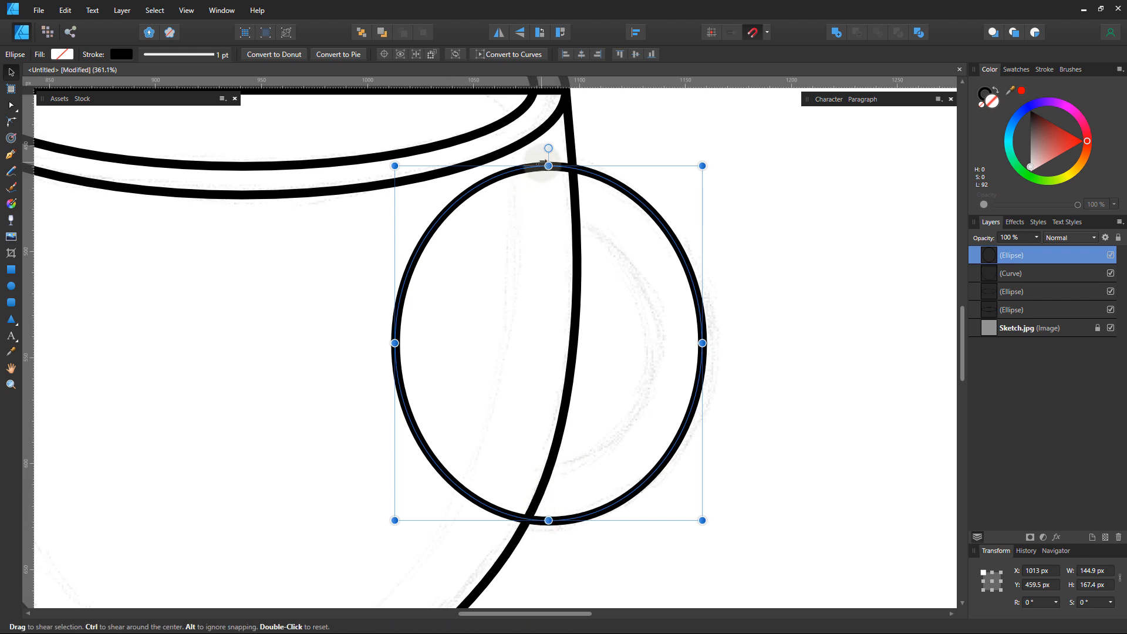
# - Nudge the handle ellipse slightly toward the sketched handle and stretch its lower edge to a height of about 168.5 px
pyautogui.moveTo(547, 165); pyautogui.dragTo(550, 168)
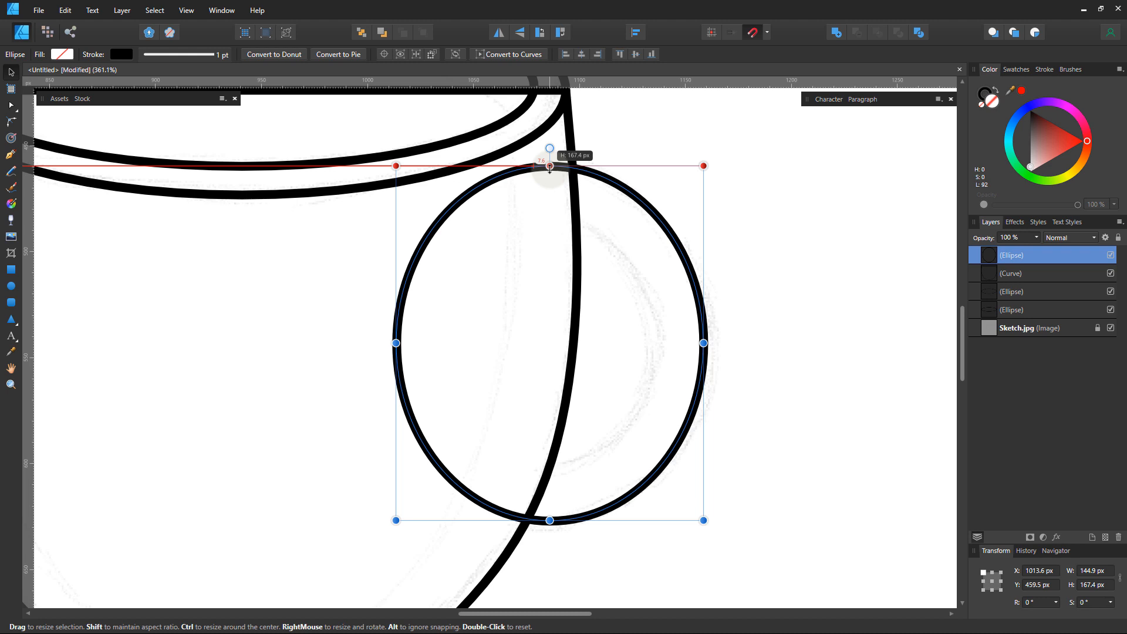
pyautogui.press('e')
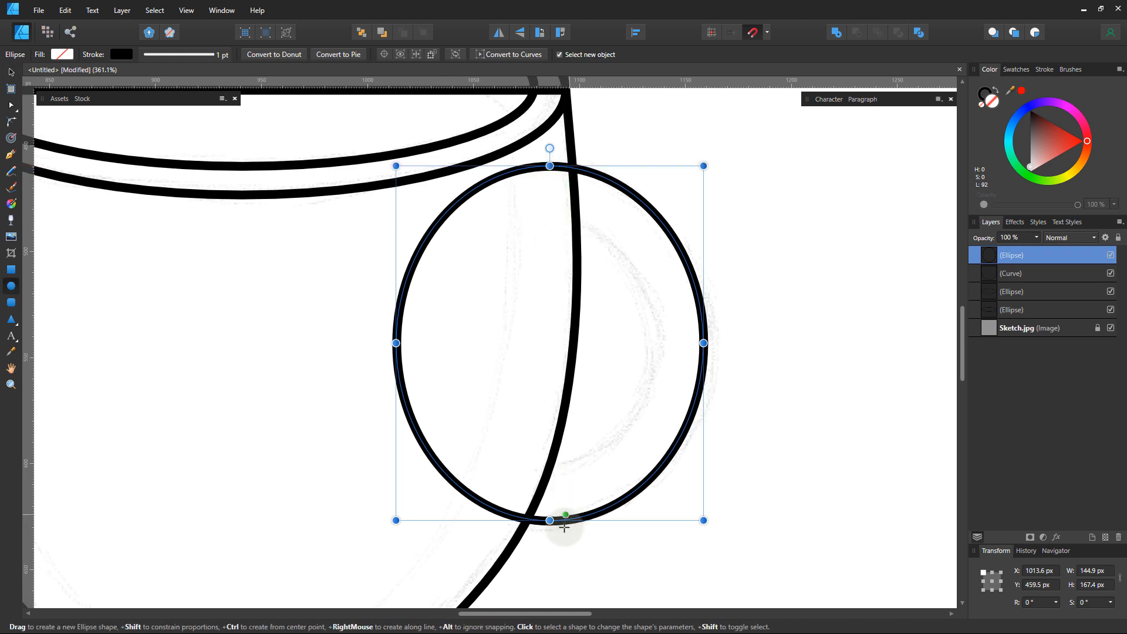
pyautogui.moveTo(549, 520); pyautogui.dragTo(545, 521)
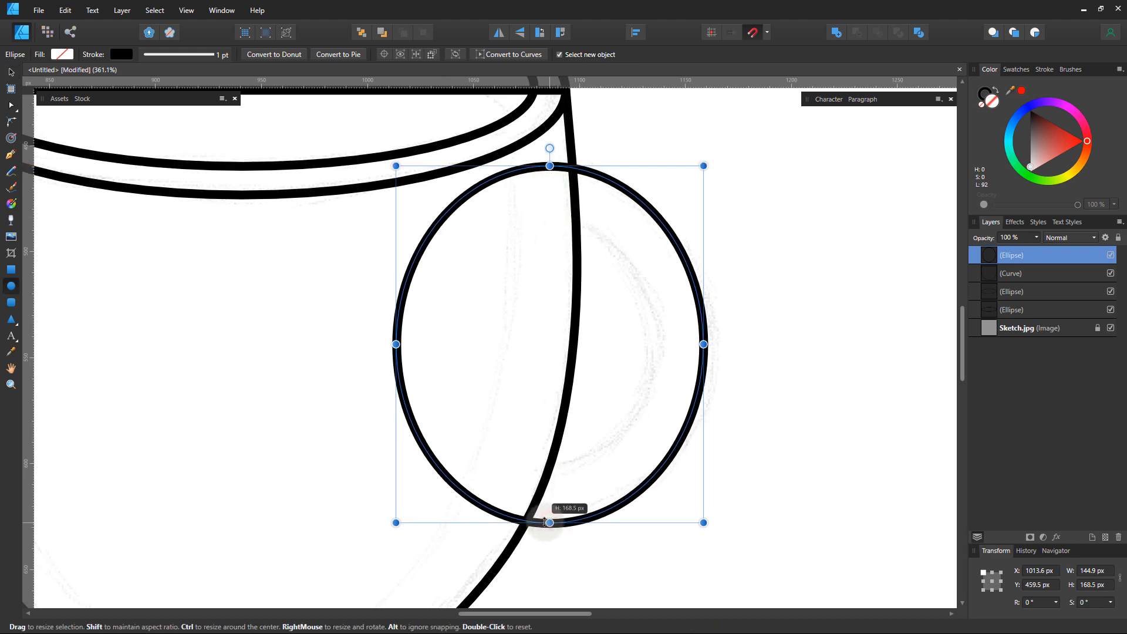
# - Duplicate the handle ellipse and shrink the copy about its centre to about 98.4 px wide and 114.5 px high
pyautogui.rightClick(1078, 262)
pyautogui.click(1028, 359)
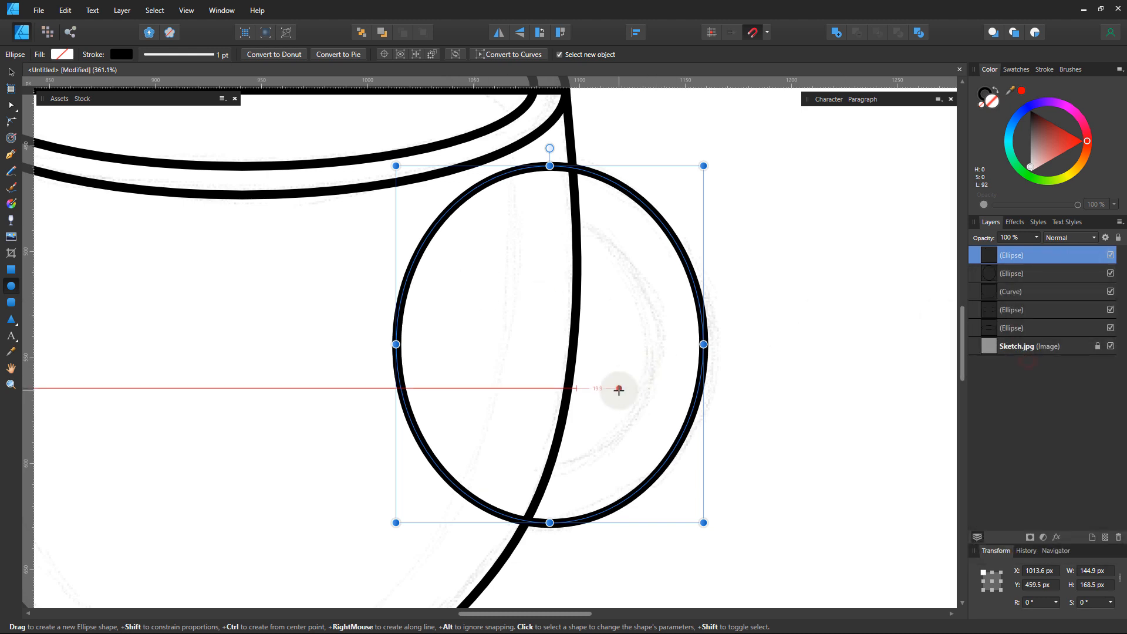
pyautogui.press('v')
pyautogui.moveTo(702, 523); pyautogui.dragTo(646, 470)
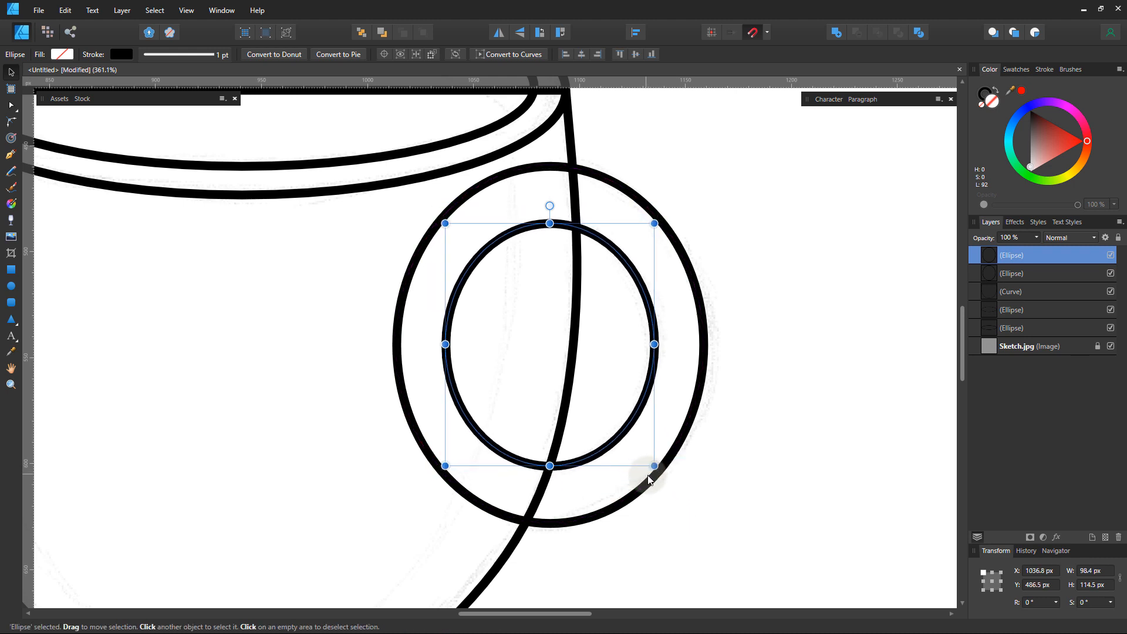
# - Move the two rim ellipses to the top of the layer stack, above the handle ellipses and the body curve
pyautogui.press('z')
pyautogui.moveTo(766, 439); pyautogui.dragTo(475, 361)
pyautogui.press('space')
pyautogui.moveTo(734, 380); pyautogui.dragTo(707, 359)
pyautogui.hotkey('ctrl', 'space')
pyautogui.moveTo(631, 341); pyautogui.dragTo(686, 377)
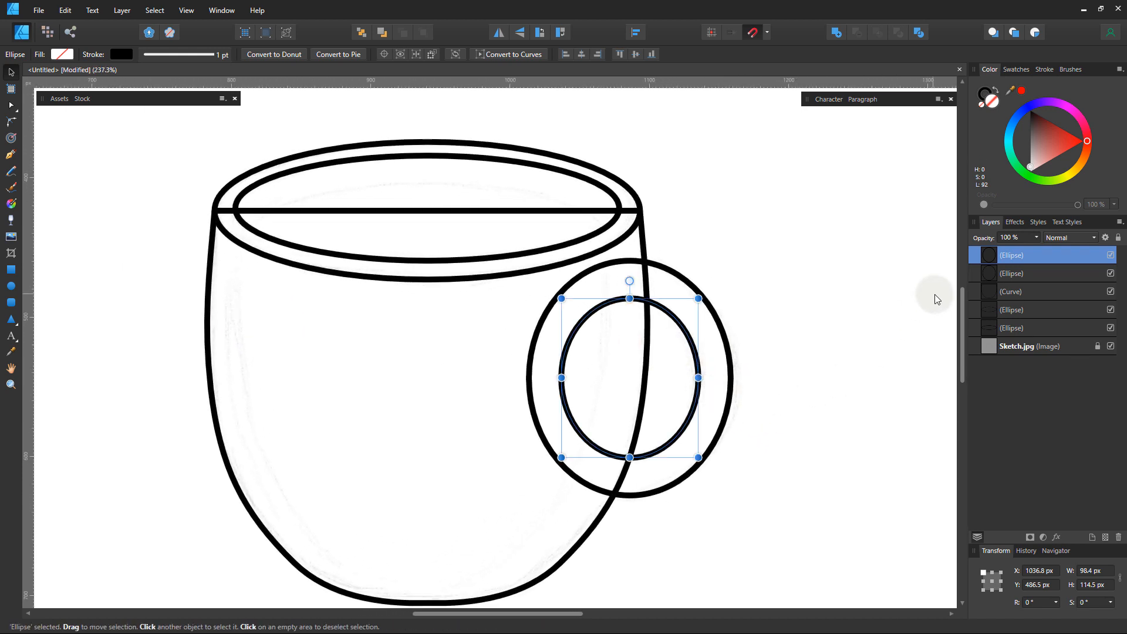
pyautogui.keyDown('shift'); pyautogui.click(1019, 273); pyautogui.keyUp('shift')
pyautogui.click(868, 304)
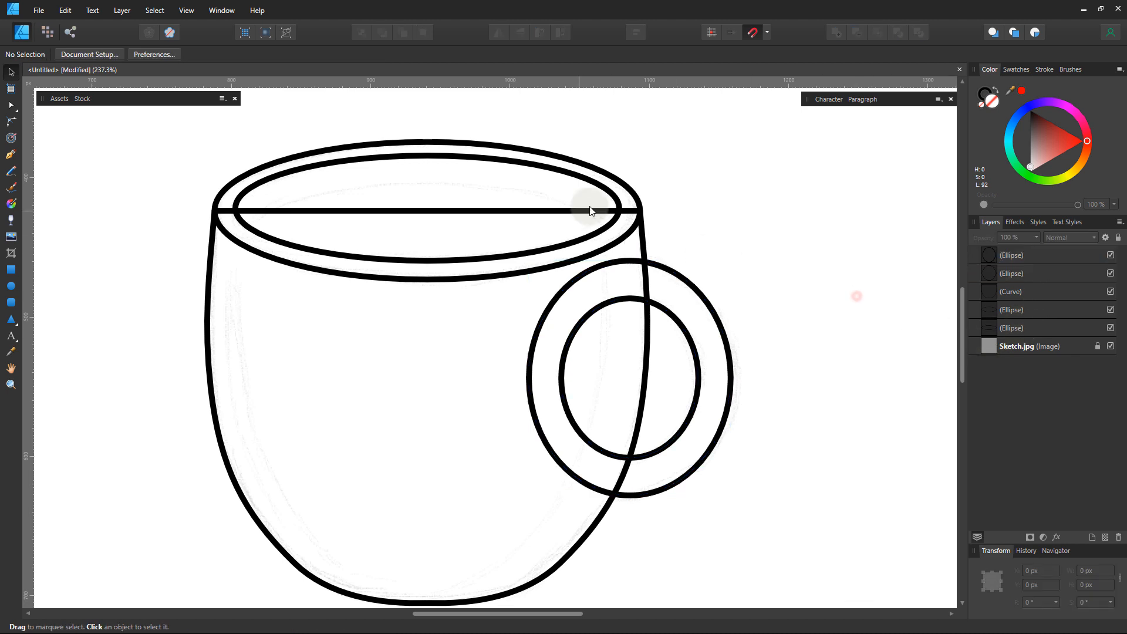
pyautogui.click(628, 184)
pyautogui.keyDown('shift'); pyautogui.click(608, 188); pyautogui.keyUp('shift')
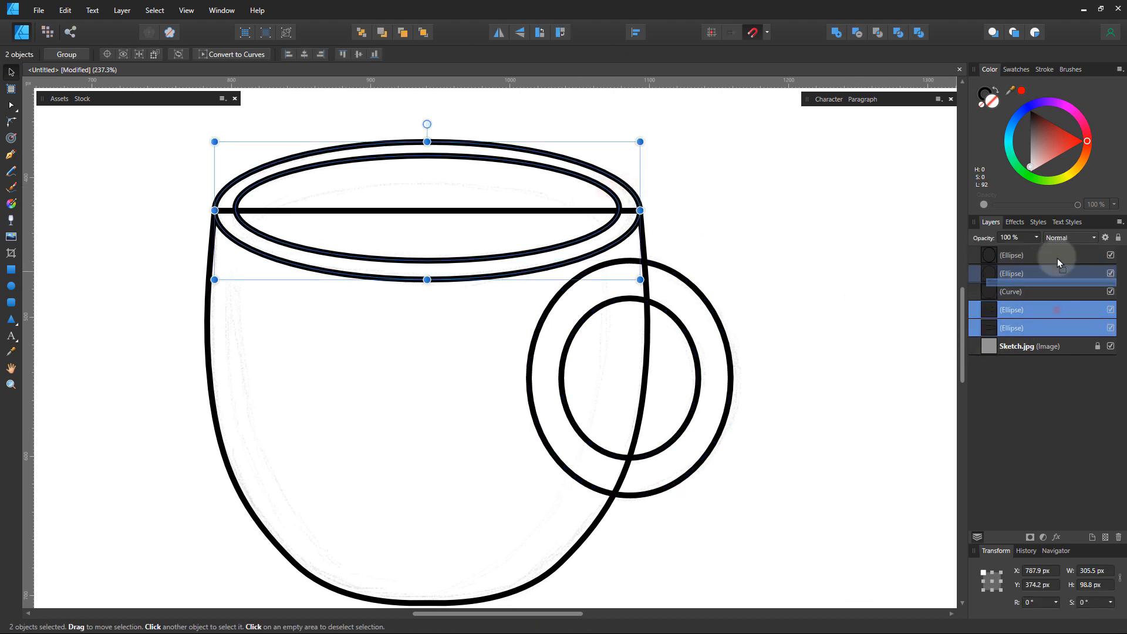
pyautogui.moveTo(1058, 258); pyautogui.dragTo(1058, 245)
pyautogui.click(783, 284)
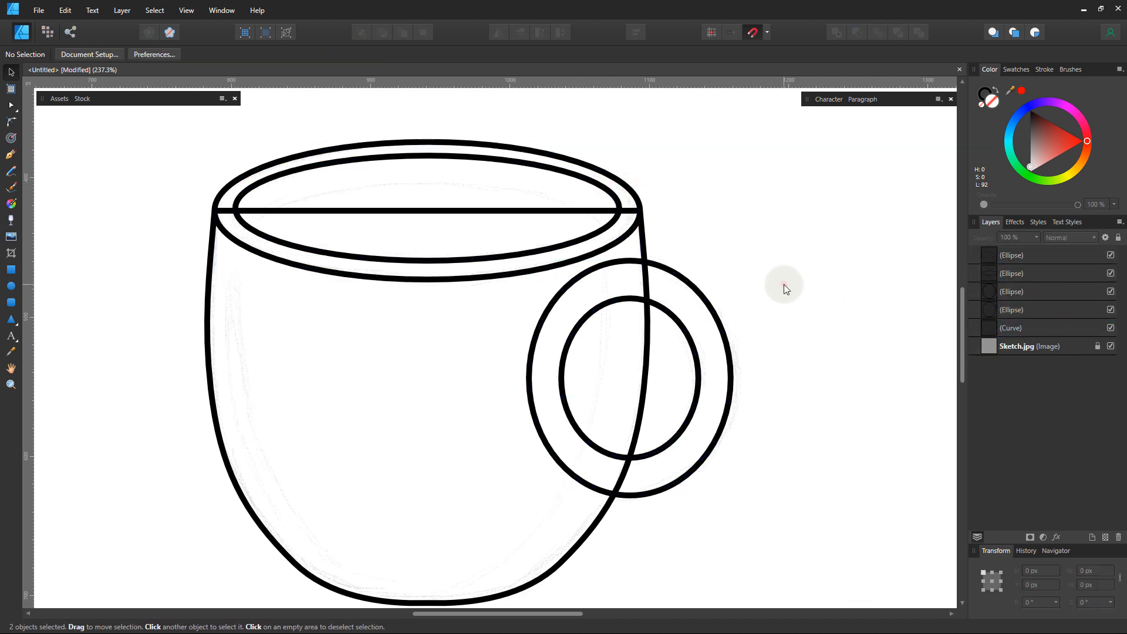
# - Fill the mug body curve with light orange (H 38, S 80, L 77) and move it above the two handle ellipses
pyautogui.click(595, 528)
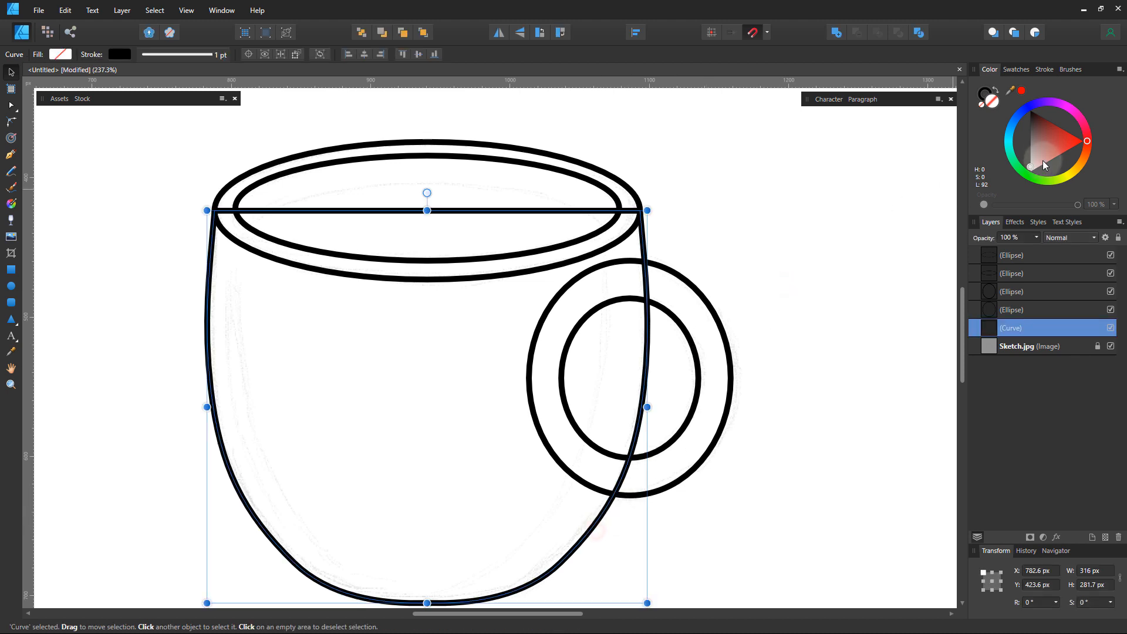
pyautogui.moveTo(1042, 160); pyautogui.dragTo(1083, 169)
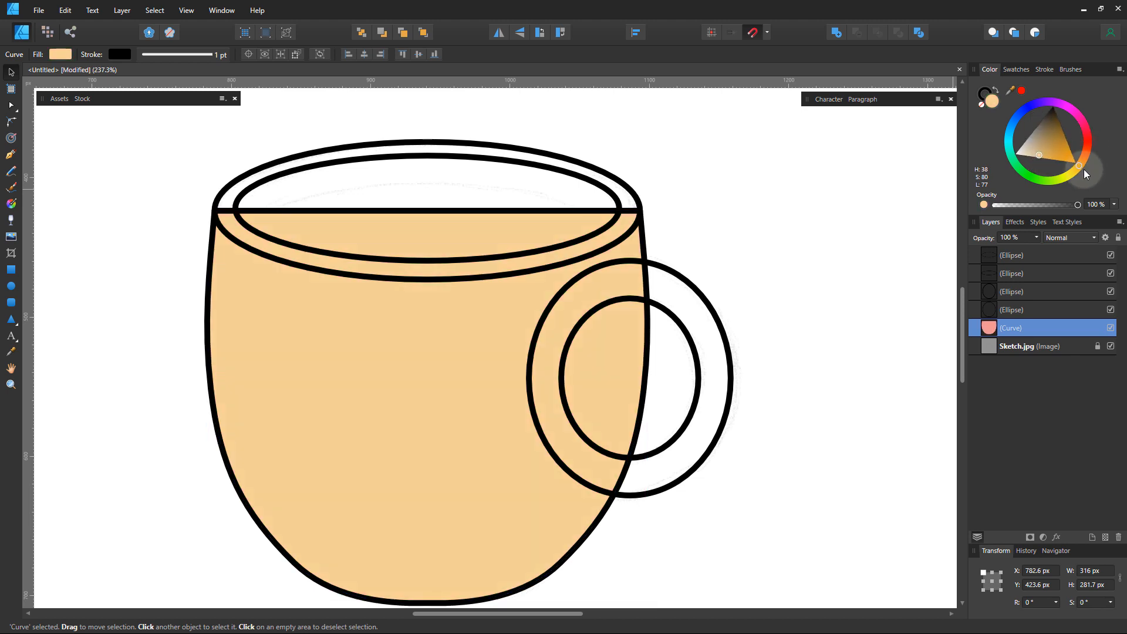
pyautogui.click(1018, 311)
pyautogui.keyDown('shift'); pyautogui.click(1019, 293); pyautogui.keyUp('shift')
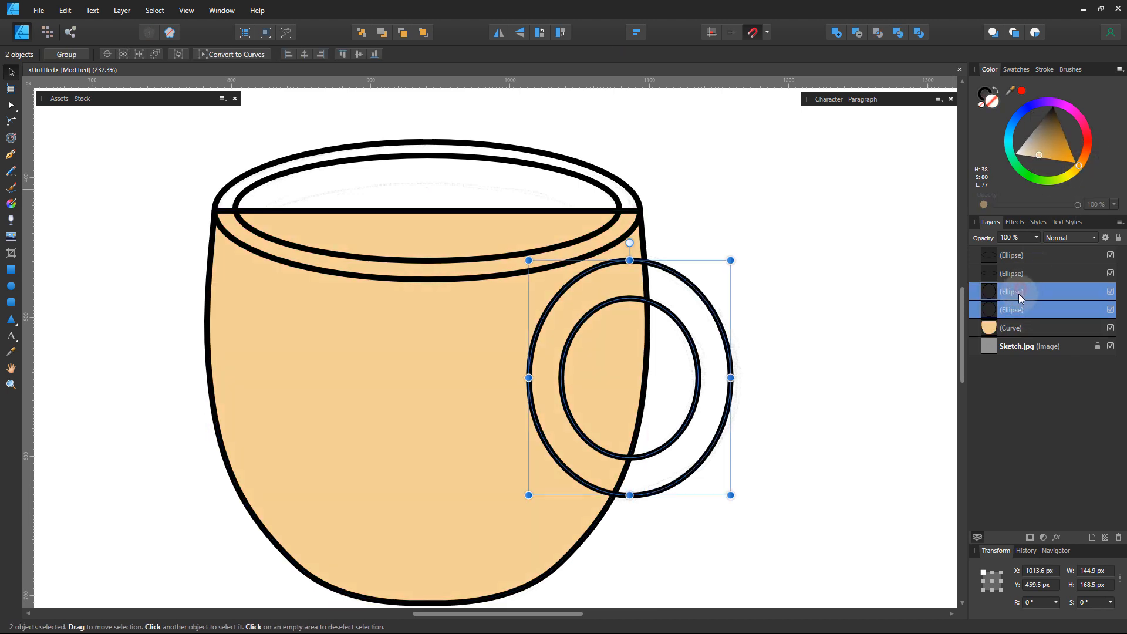
pyautogui.moveTo(1023, 328); pyautogui.dragTo(1038, 283)
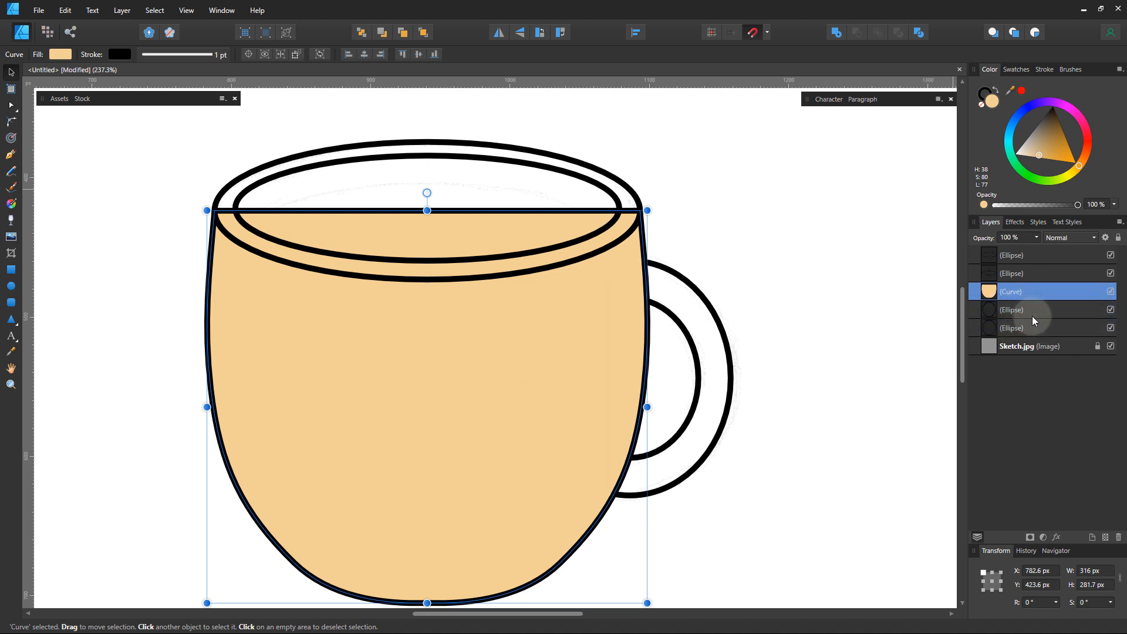
# - Fill both handle ellipses with a slightly more saturated light orange (H 38, S 91, L 76)
pyautogui.click(1033, 309)
pyautogui.keyDown('shift'); pyautogui.click(1032, 327); pyautogui.keyUp('shift')
pyautogui.click(1042, 157)
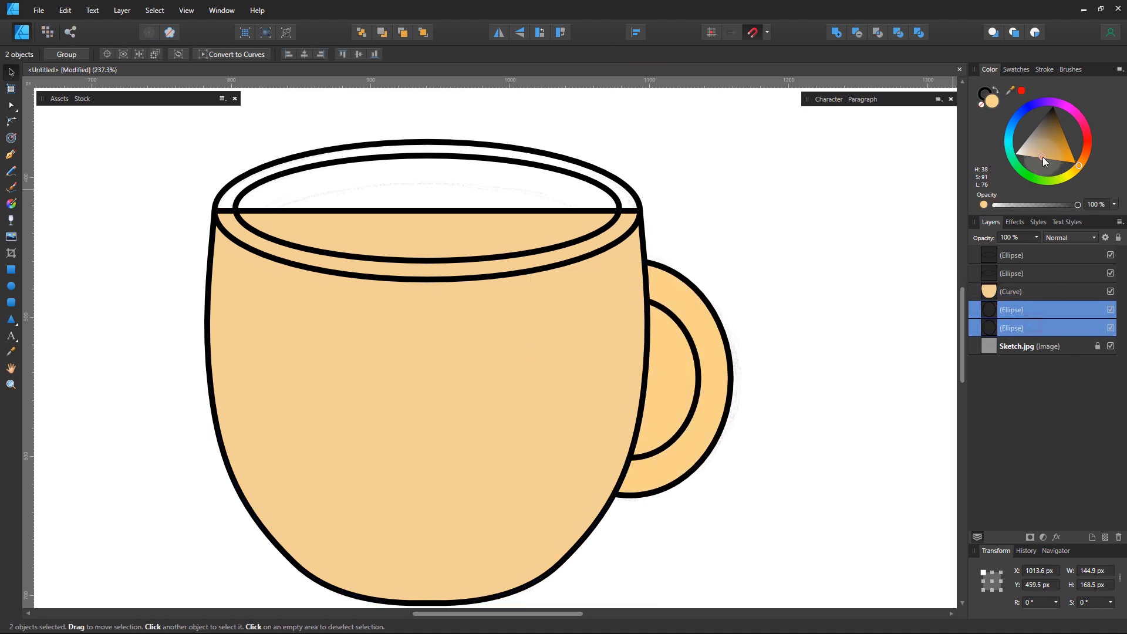
pyautogui.click(810, 360)
# - Subtract the inner handle ellipse from the outer one to make a hollow handle ring
pyautogui.click(681, 376)
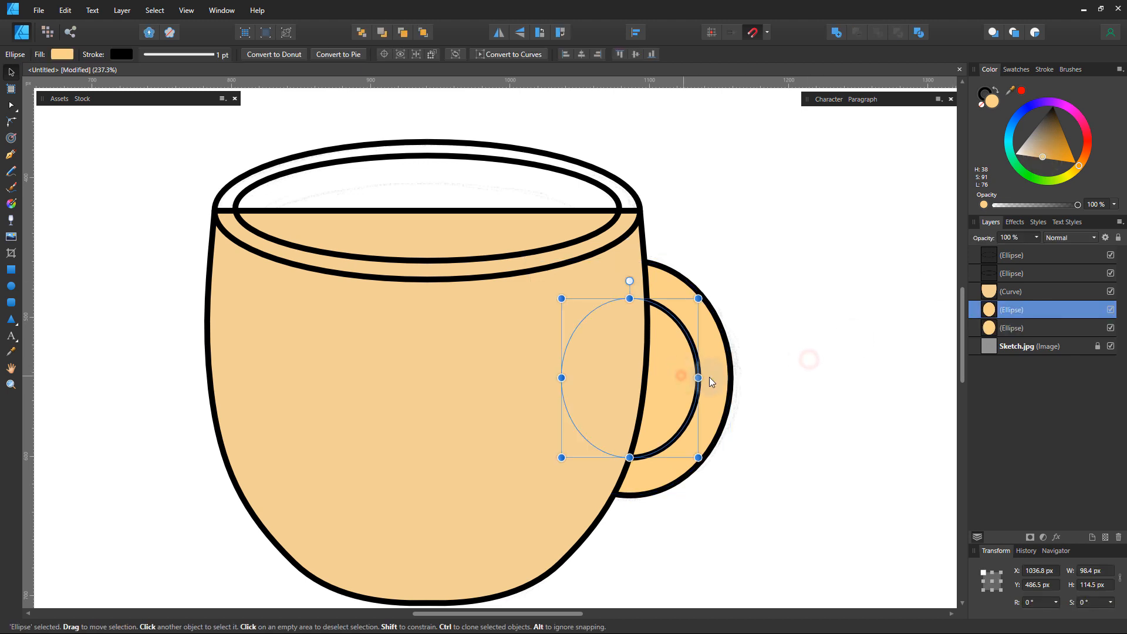
pyautogui.keyDown('shift'); pyautogui.click(715, 377); pyautogui.keyUp('shift')
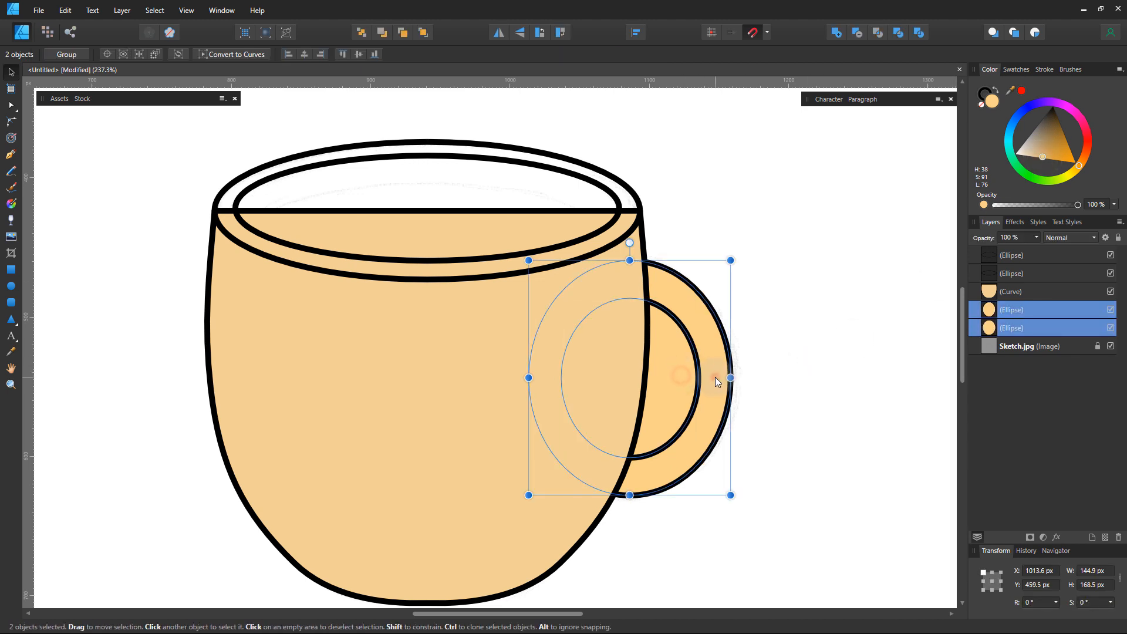
pyautogui.click(855, 35)
pyautogui.click(827, 321)
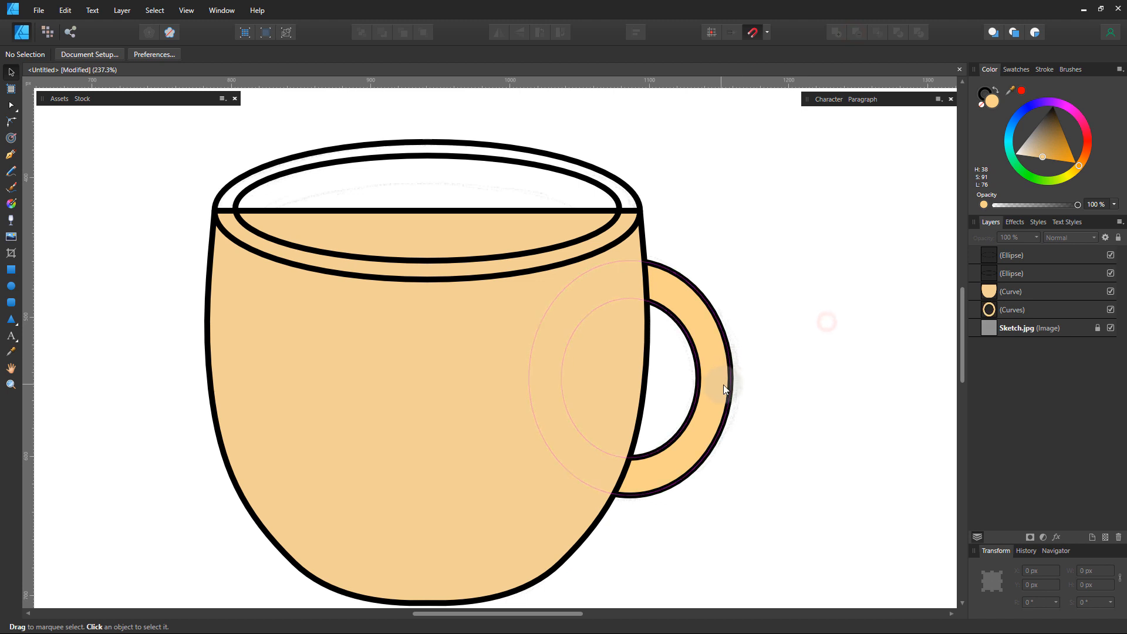
# - Hide the mug body curve and duplicate the inner rim ellipse
pyautogui.moveTo(486, 235); pyautogui.dragTo(491, 279)
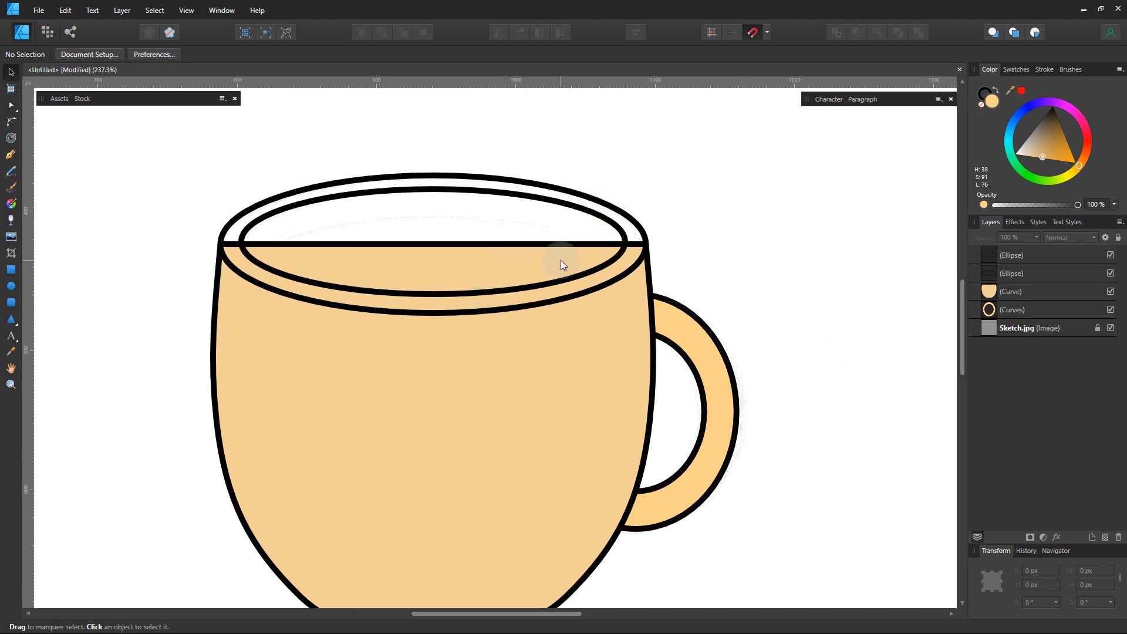
pyautogui.moveTo(377, 188); pyautogui.dragTo(483, 211)
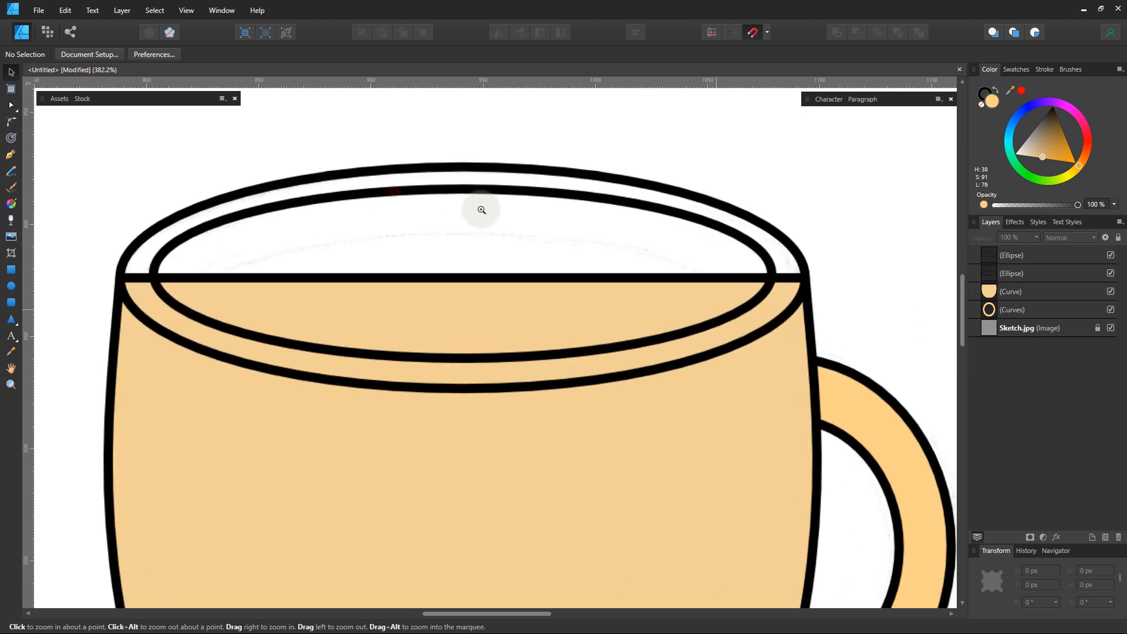
pyautogui.click(804, 254)
pyautogui.scroll(2, 574, 262)
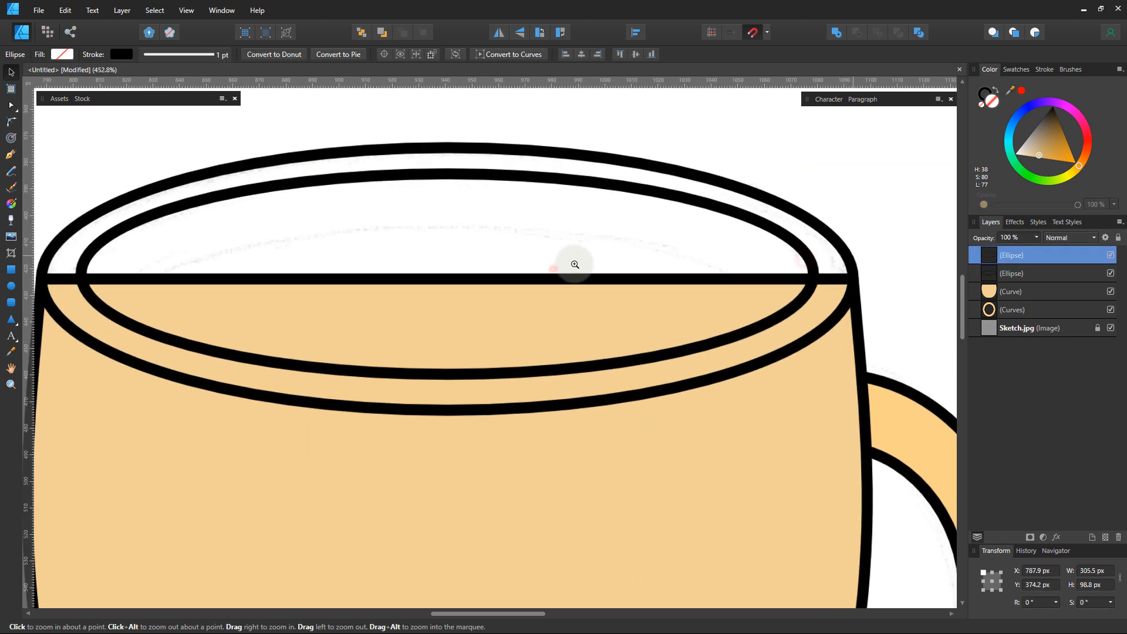
pyautogui.moveTo(633, 281); pyautogui.dragTo(617, 281)
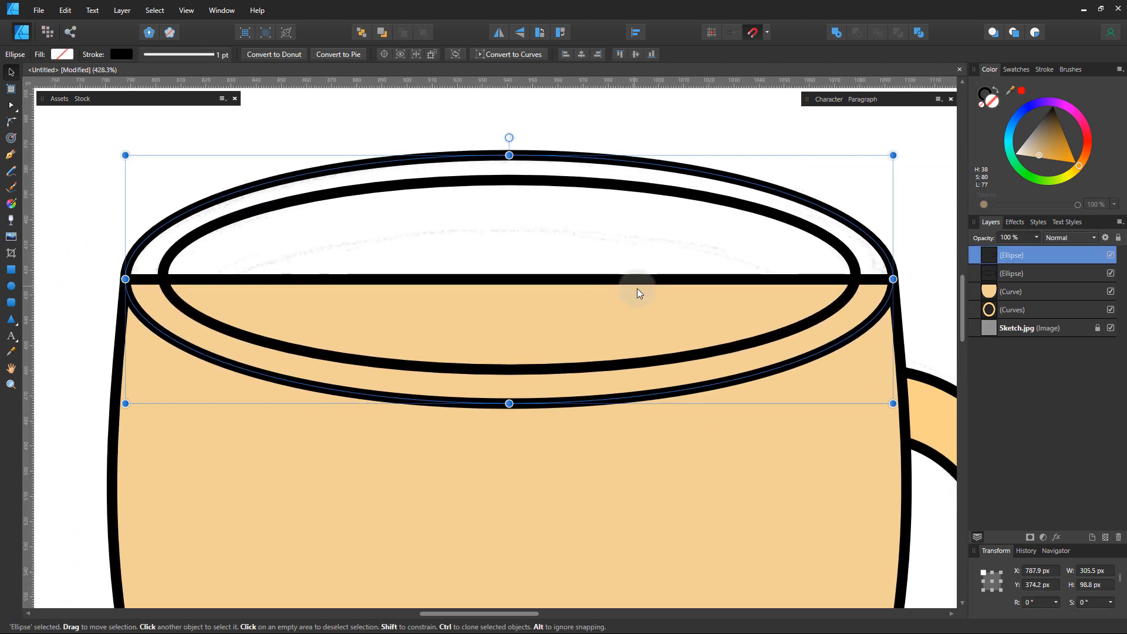
pyautogui.click(1110, 297)
pyautogui.click(1043, 273)
pyautogui.rightClick(1044, 273)
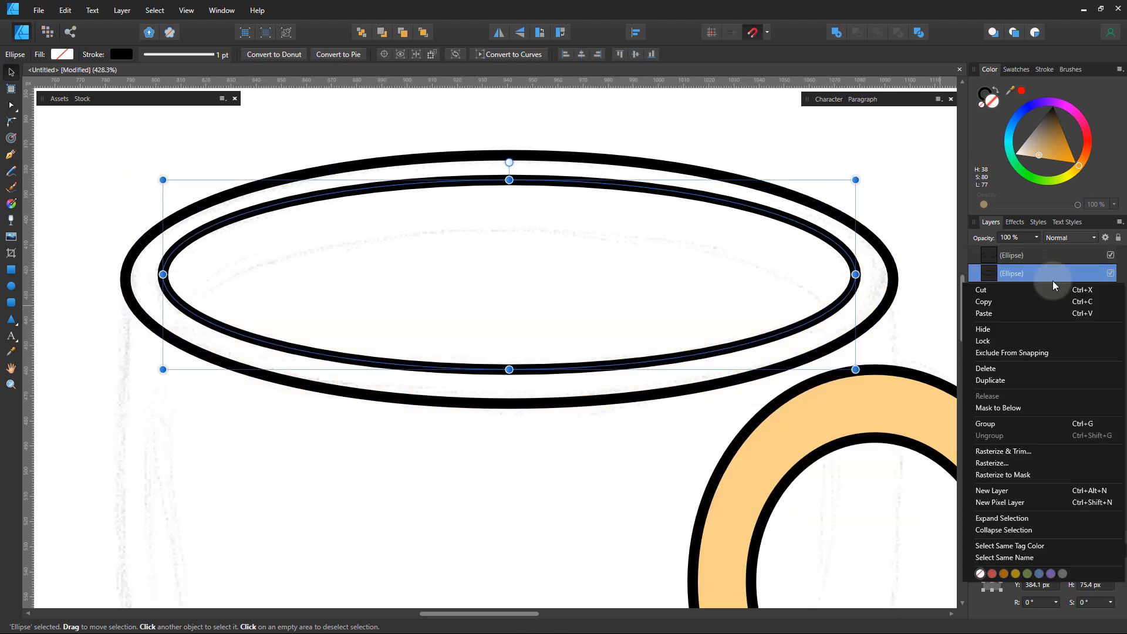
pyautogui.click(1005, 379)
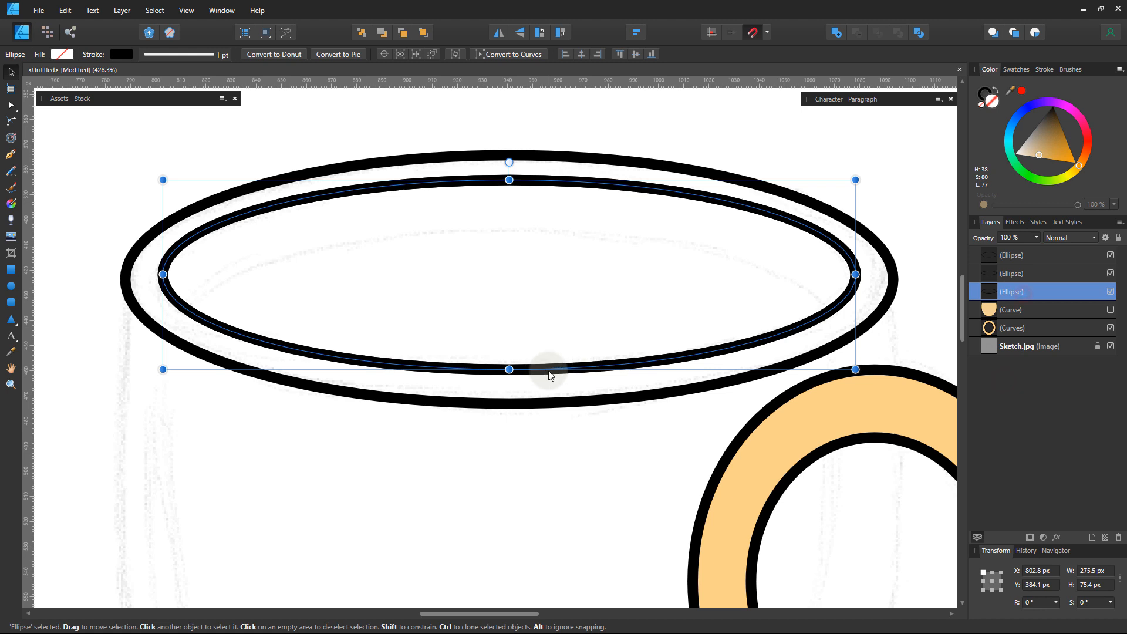
# - Place a copy of the inner rim ellipse about 18.7 px lower and narrow it about its centre to about 255.5 px
pyautogui.moveTo(550, 375); pyautogui.dragTo(559, 427)
pyautogui.hotkey('ctrl', 'z')
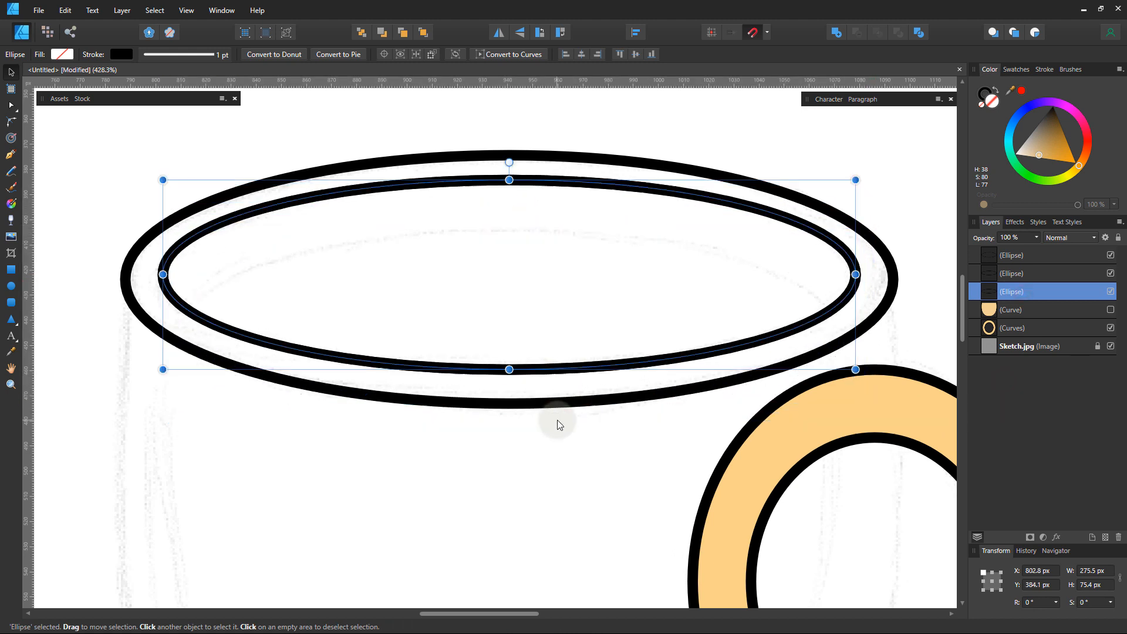
pyautogui.moveTo(558, 373); pyautogui.dragTo(558, 419)
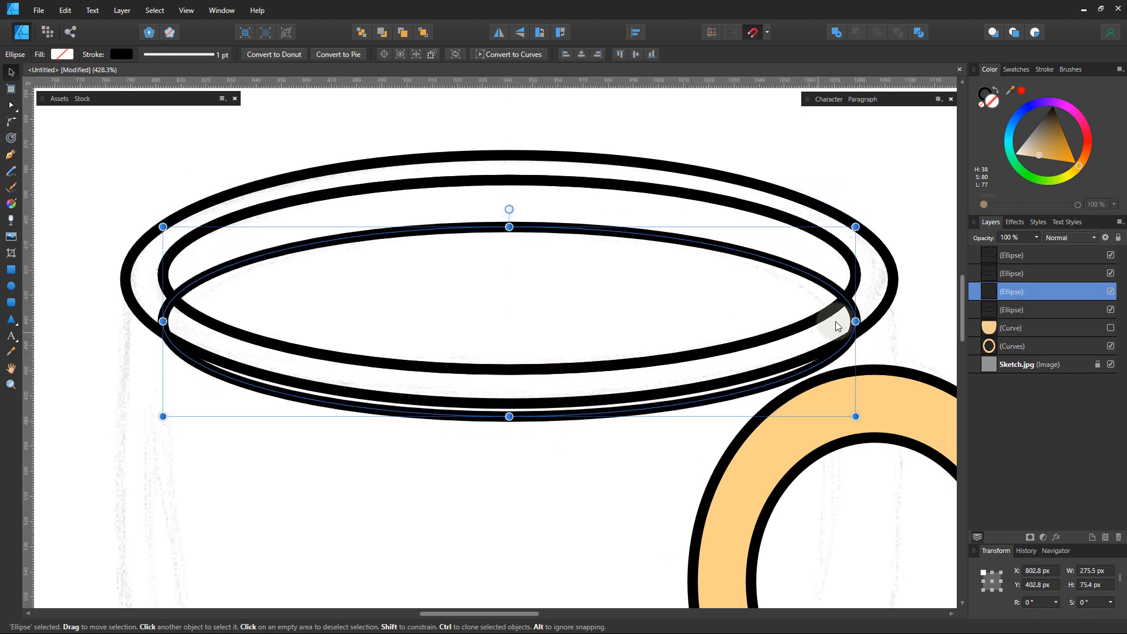
pyautogui.moveTo(855, 321); pyautogui.dragTo(829, 321)
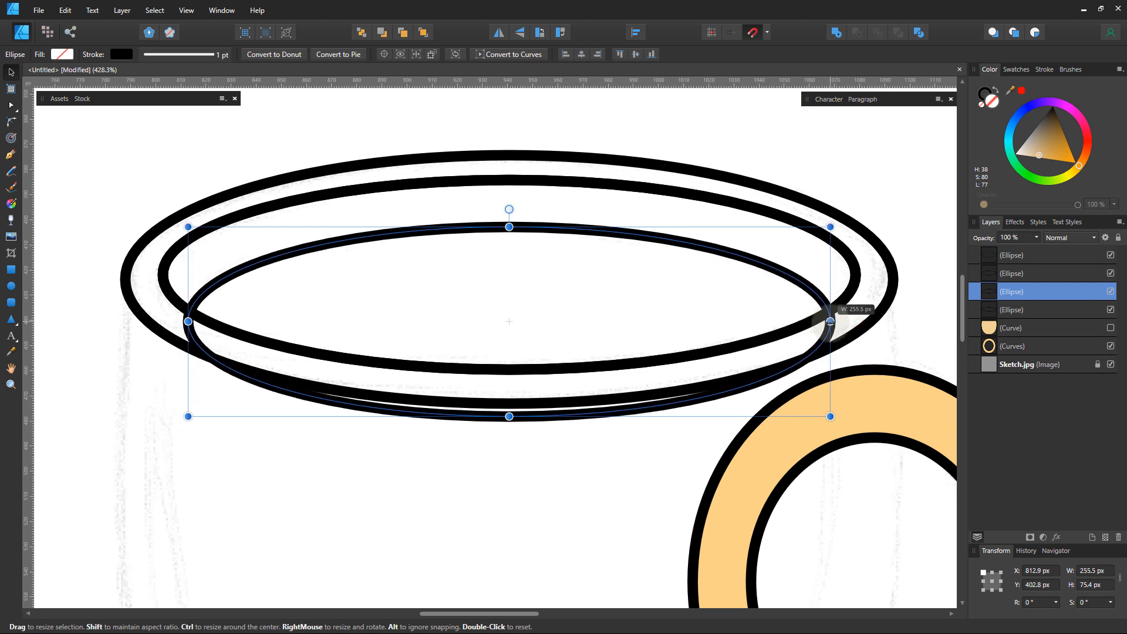
# - Copy the inner rim ellipse and the narrower ellipse below it together onto the empty canvas left of the mug
pyautogui.moveTo(779, 304); pyautogui.dragTo(456, 250)
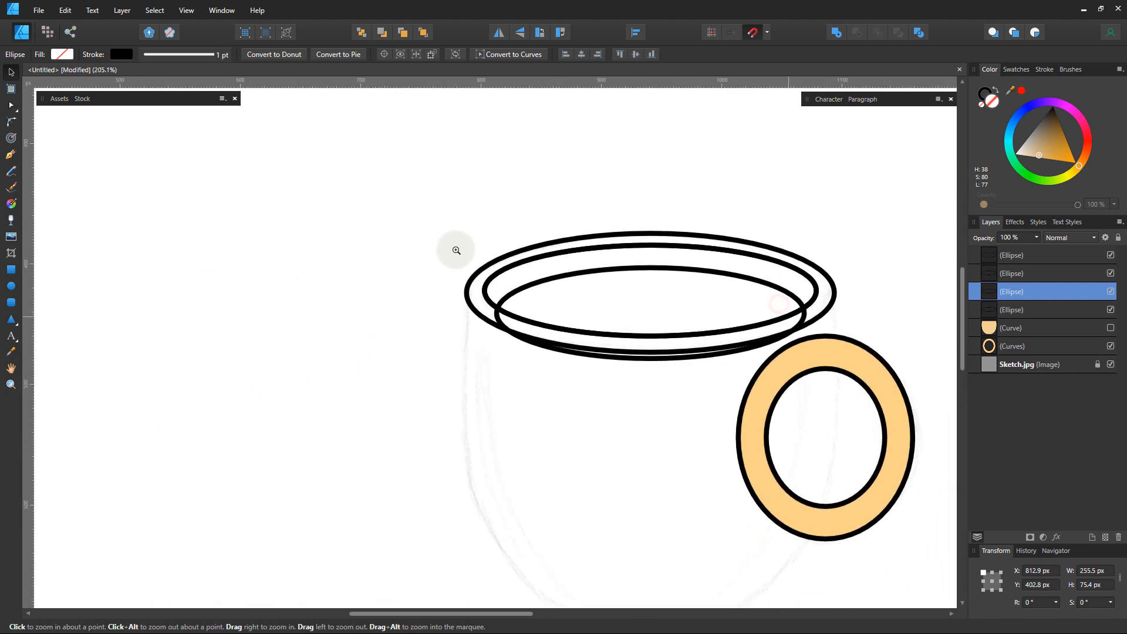
pyautogui.moveTo(631, 318); pyautogui.dragTo(629, 288)
pyautogui.keyDown('shift'); pyautogui.click(548, 298); pyautogui.keyUp('shift')
pyautogui.moveTo(549, 296); pyautogui.dragTo(122, 288)
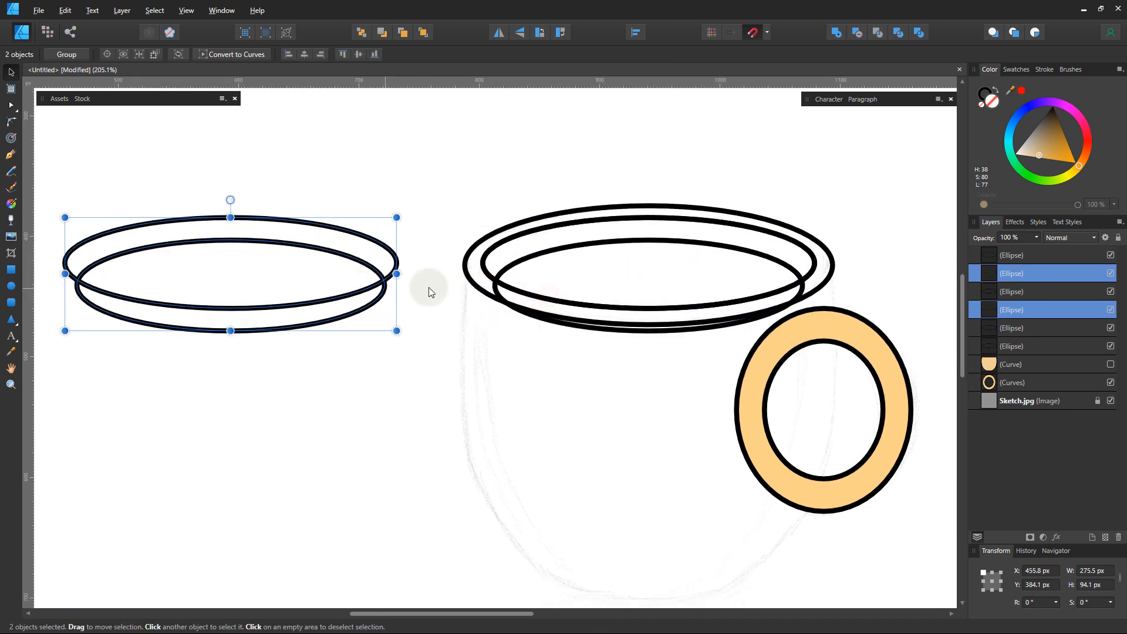
# - Delete the original narrower ellipse inside the mug rim and show the mug body curve again
pyautogui.click(495, 293)
pyautogui.press('Delete')
pyautogui.click(1097, 329)
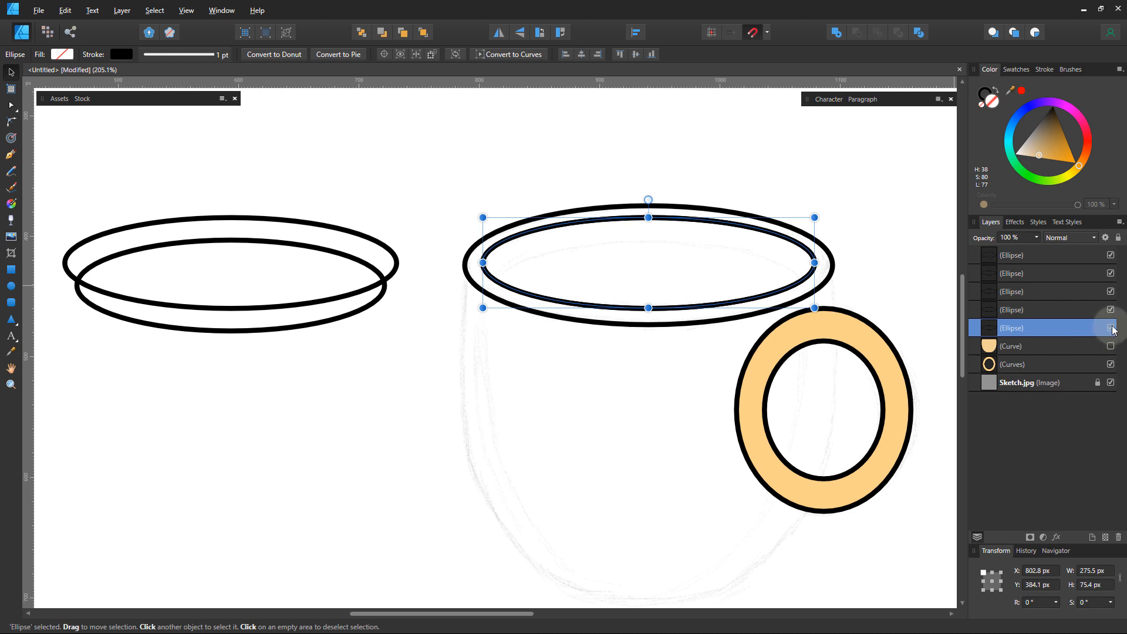
pyautogui.click(1110, 346)
# - Bring the lower ellipse of the copied pair to the front and swap fill and stroke on both for a solid black fill
pyautogui.click(341, 371)
pyautogui.press('z')
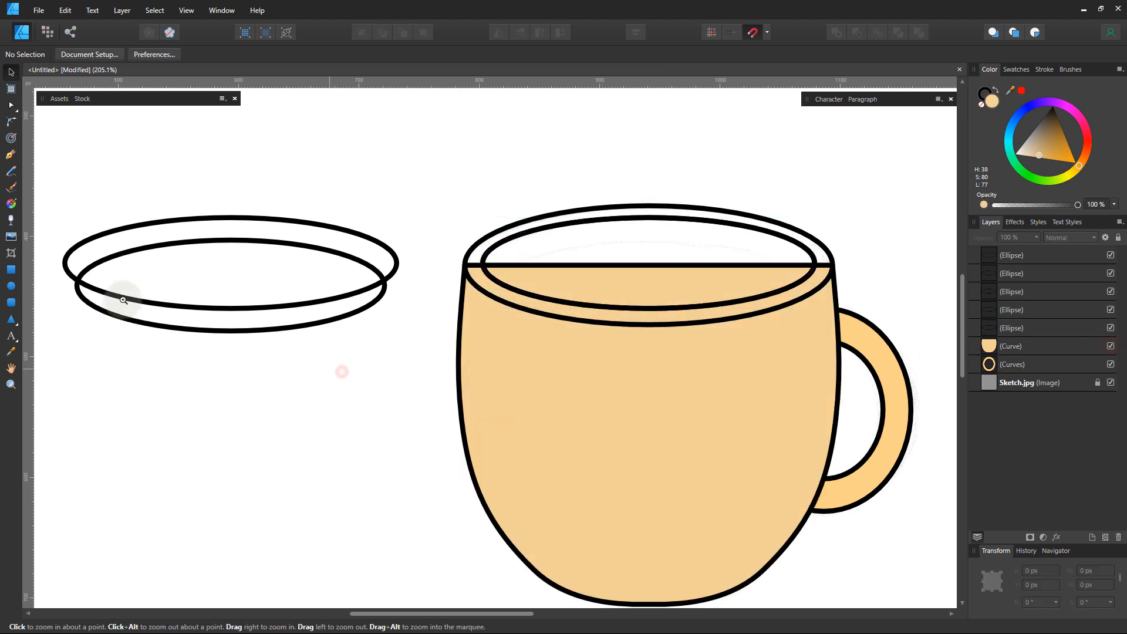
pyautogui.moveTo(131, 291); pyautogui.dragTo(337, 311)
pyautogui.moveTo(232, 307); pyautogui.dragTo(419, 308)
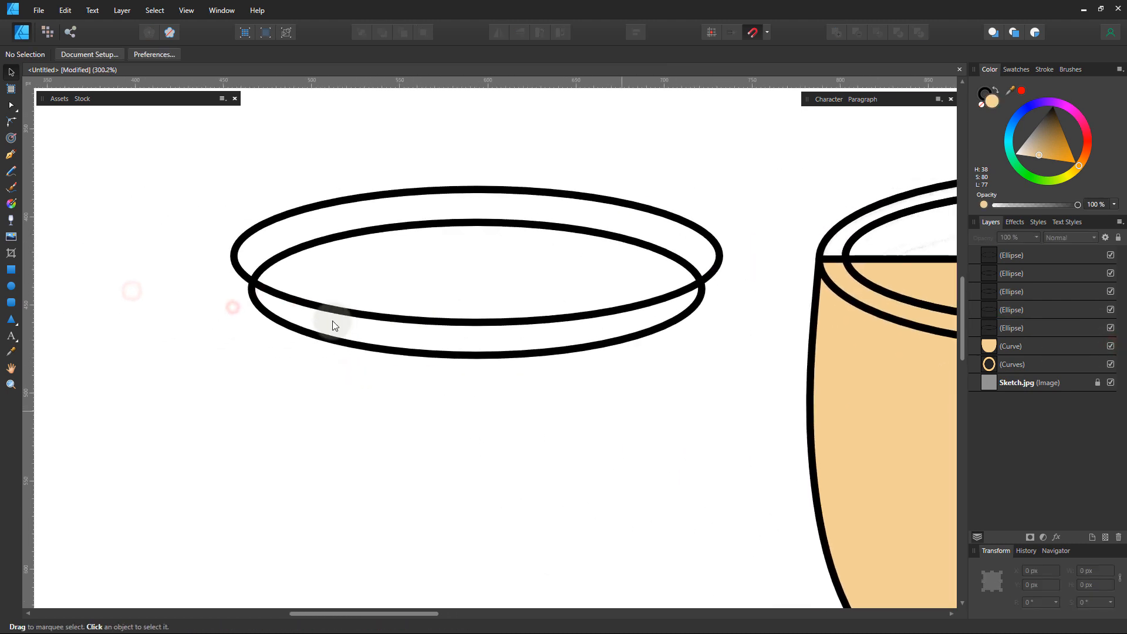
pyautogui.click(259, 311)
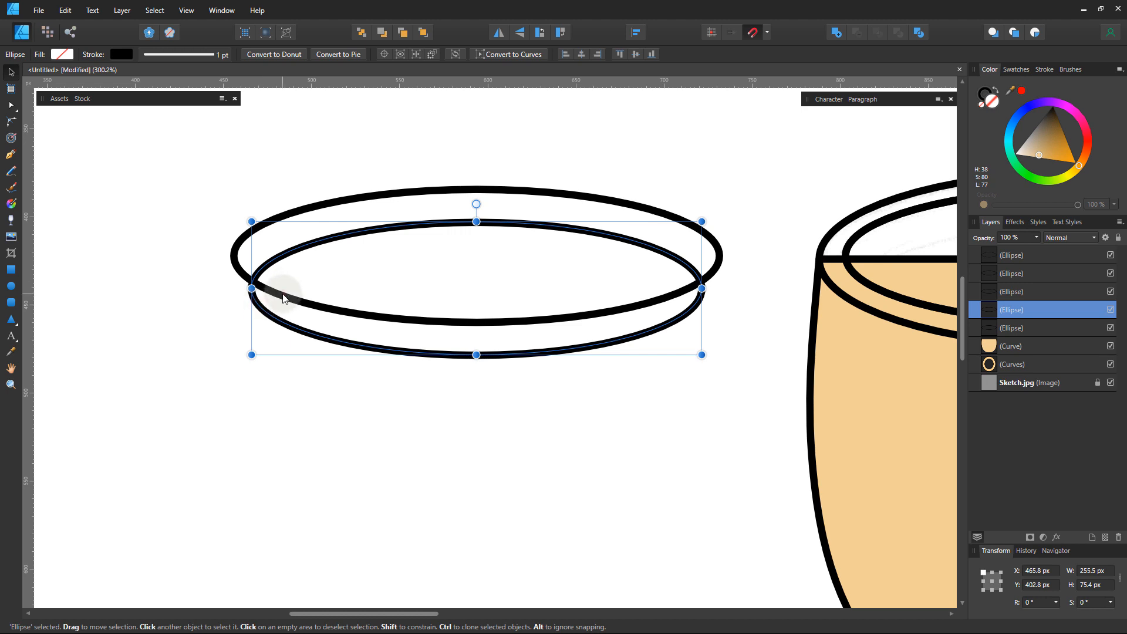
pyautogui.click(283, 298)
pyautogui.click(283, 328)
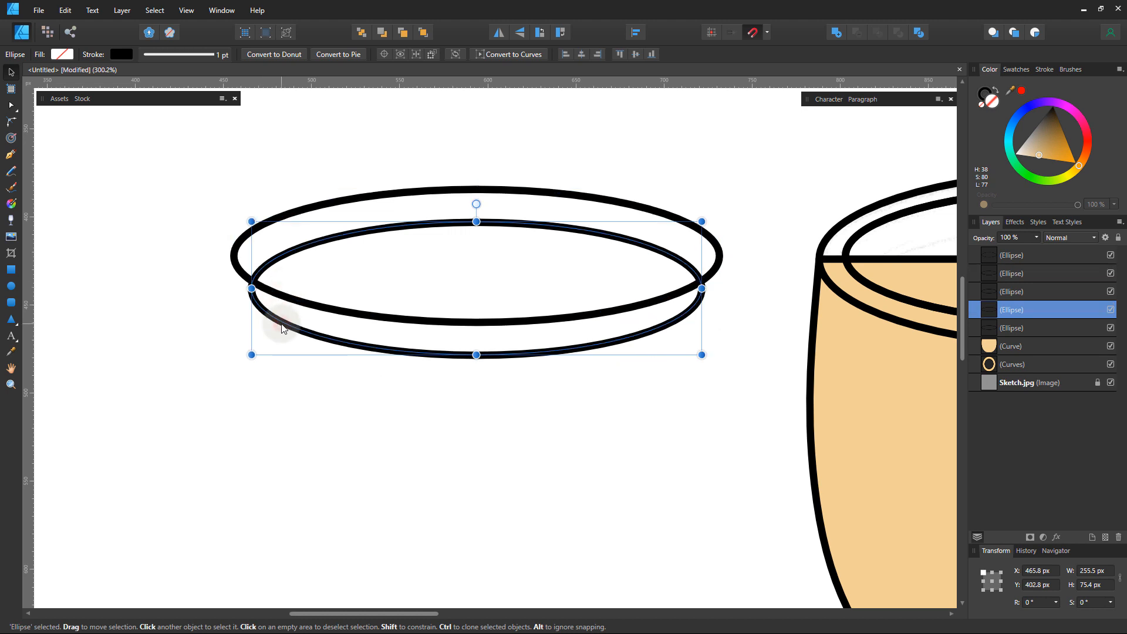
pyautogui.hotkey('ctrl', 'shift', ']')
pyautogui.keyDown('shift'); pyautogui.click(234, 257); pyautogui.keyUp('shift')
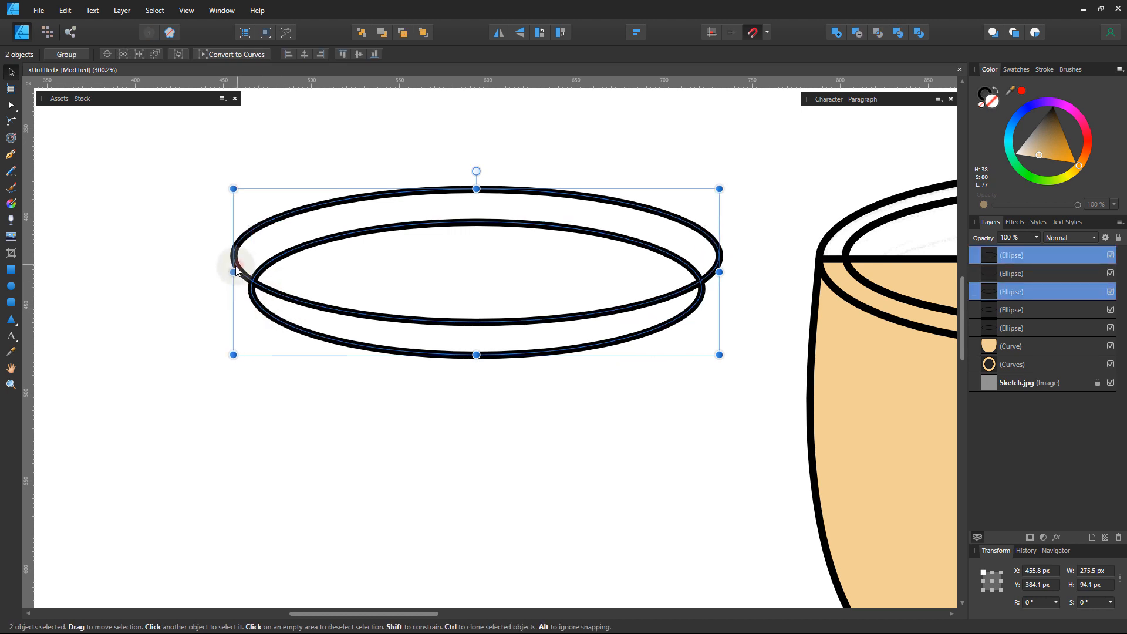
pyautogui.click(1000, 88)
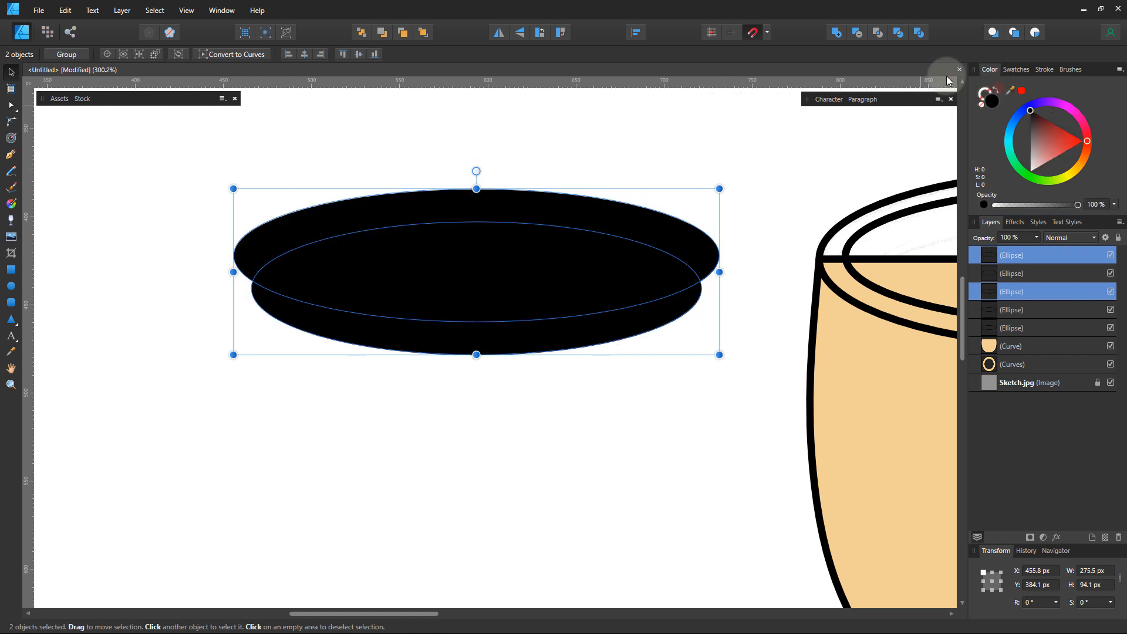
# - Subtract the front ellipse from the other and move the remaining crescent into the mug's inner rim at X 802.8 px, Y 384.1 px
pyautogui.click(858, 37)
pyautogui.scroll(-3, 483, 258)
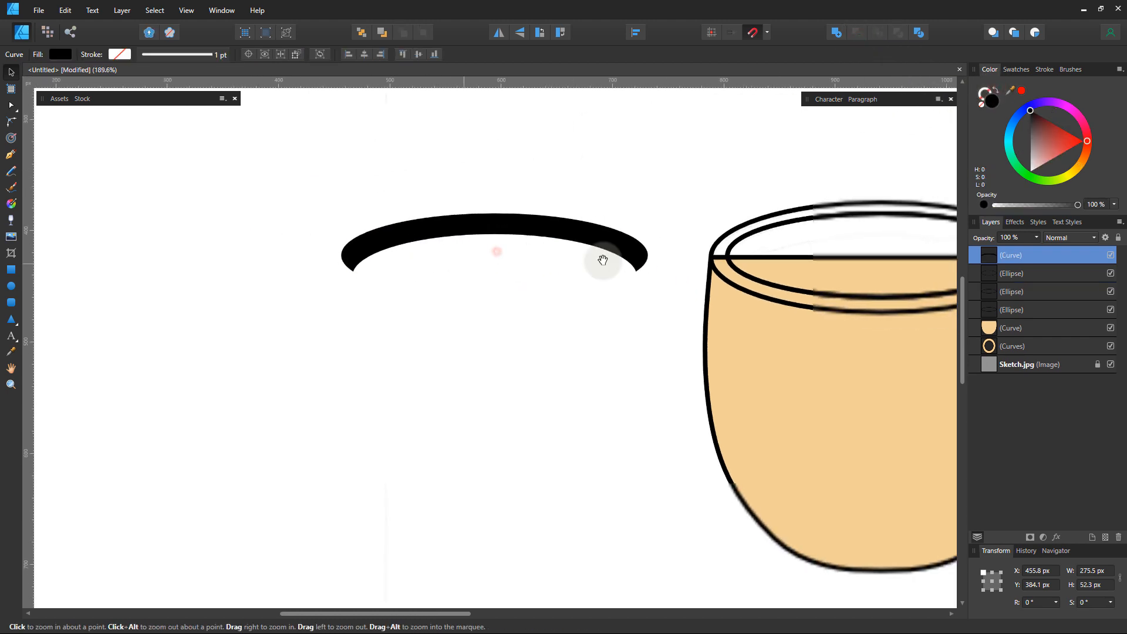
pyautogui.moveTo(421, 284); pyautogui.dragTo(217, 284)
pyautogui.moveTo(252, 240); pyautogui.dragTo(648, 245)
pyautogui.moveTo(818, 237); pyautogui.dragTo(613, 244)
pyautogui.moveTo(440, 310); pyautogui.dragTo(448, 309)
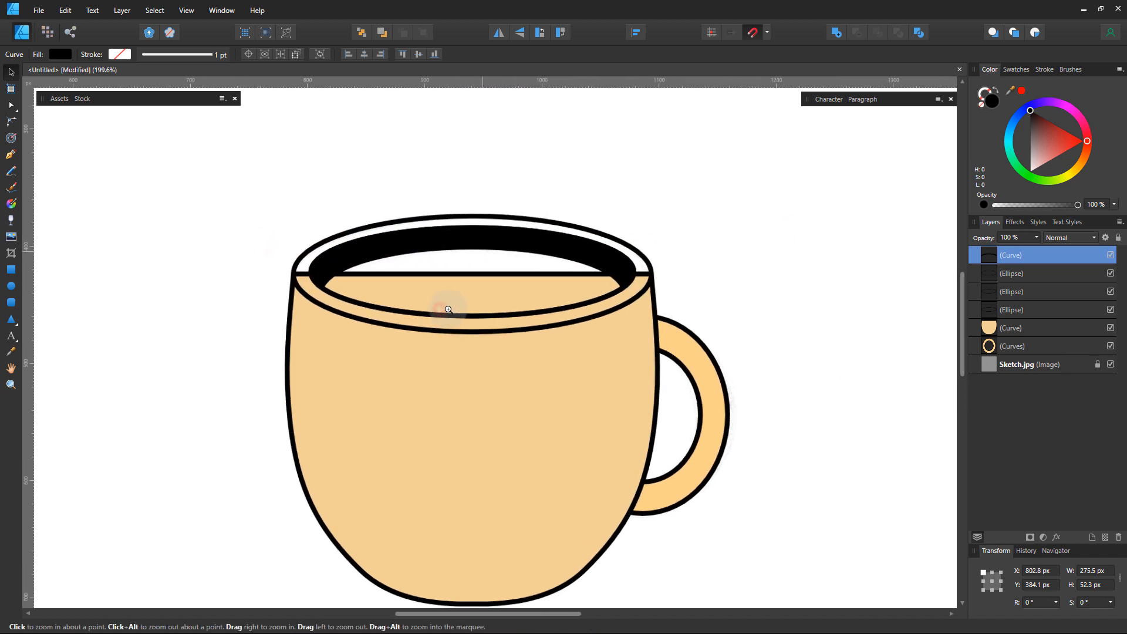
# - Fill the mug body and the handle with the olive green swatch from the custom palette
pyautogui.moveTo(504, 381); pyautogui.dragTo(501, 371)
pyautogui.click(501, 371)
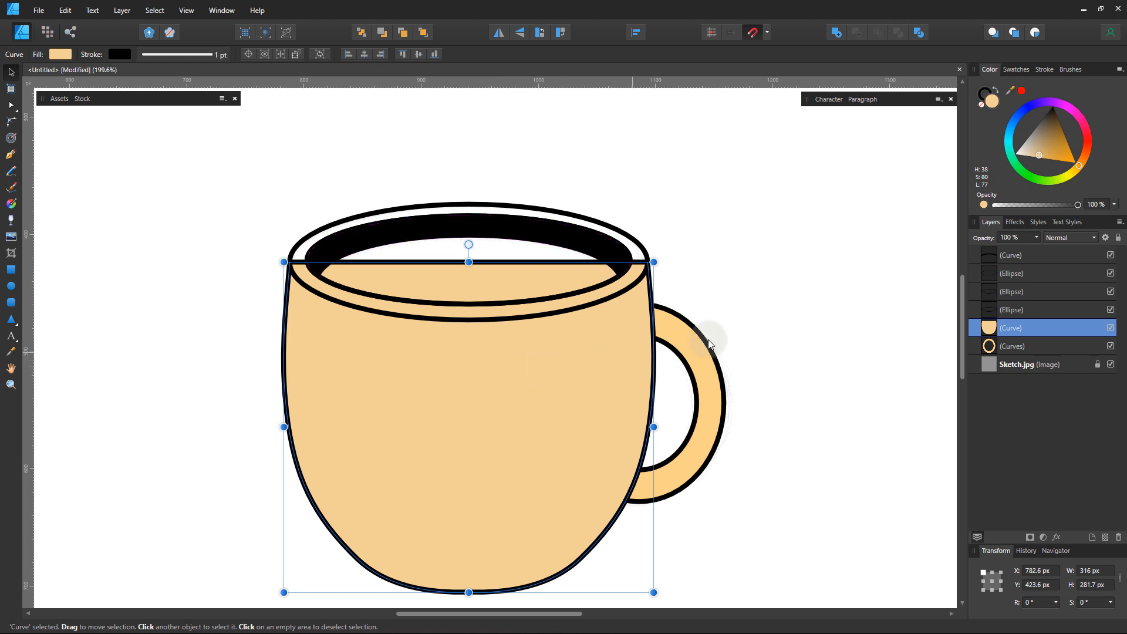
pyautogui.click(1026, 70)
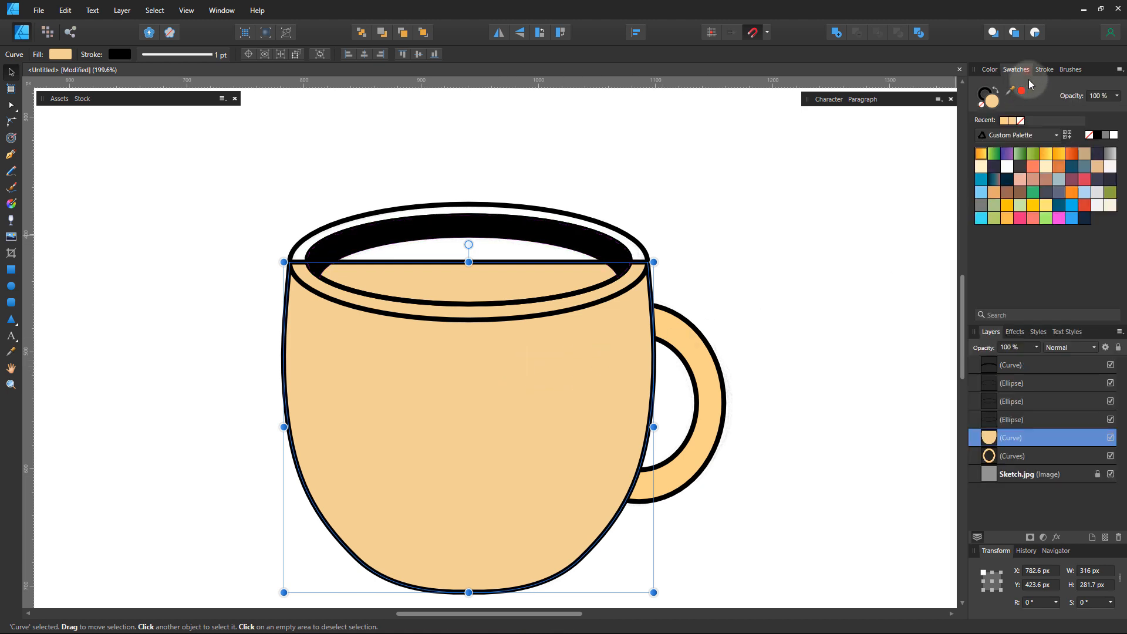
pyautogui.click(1111, 194)
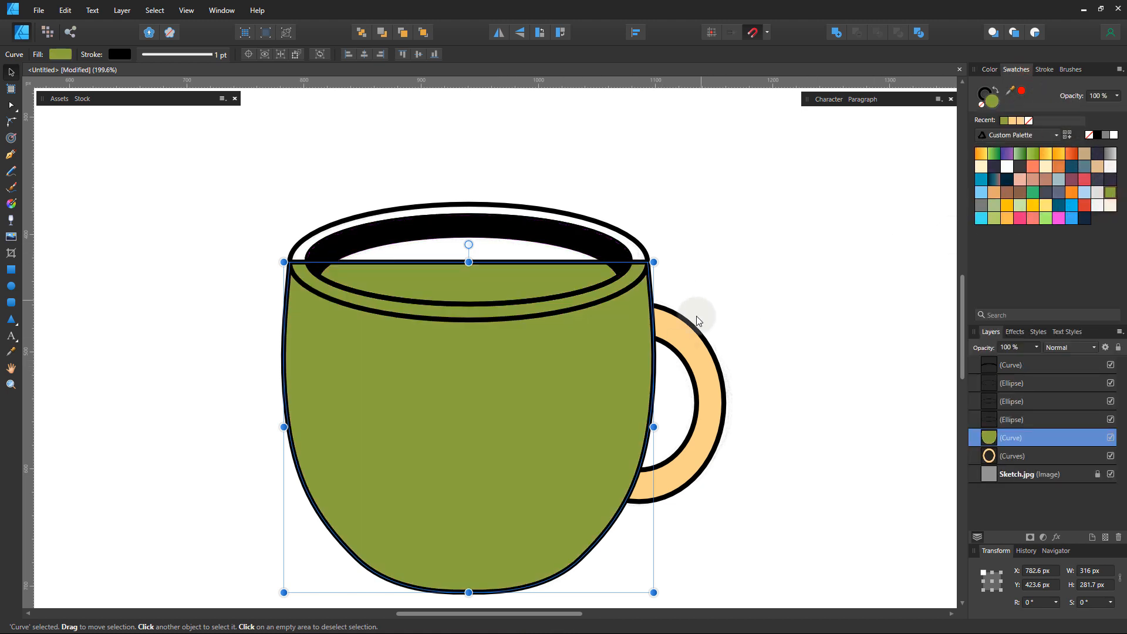
pyautogui.click(696, 317)
pyautogui.click(1110, 192)
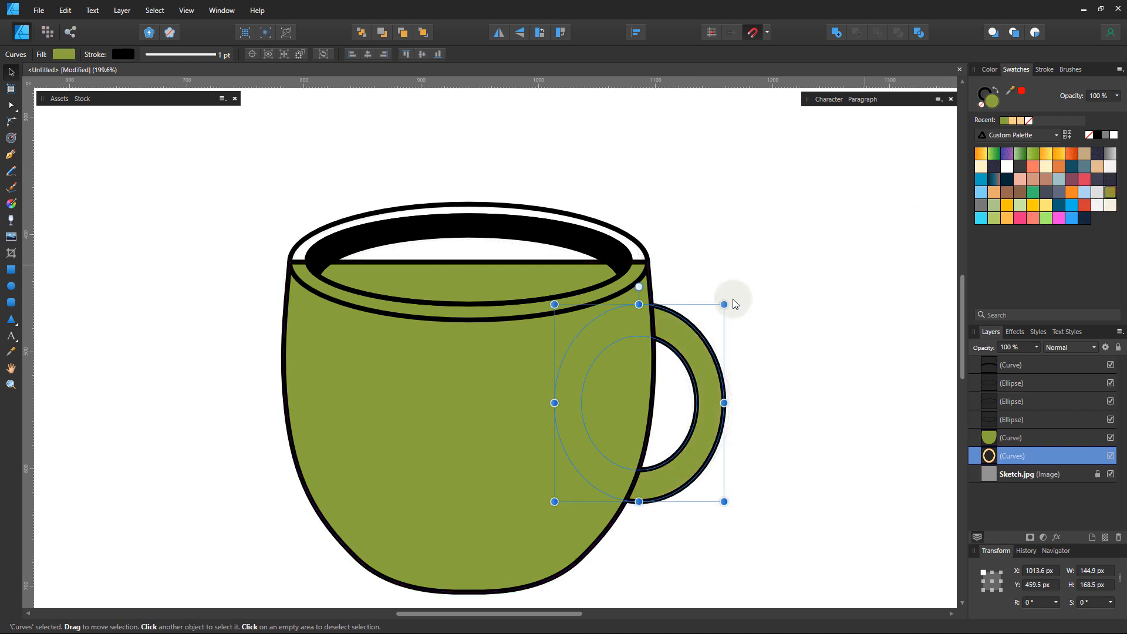
pyautogui.click(732, 301)
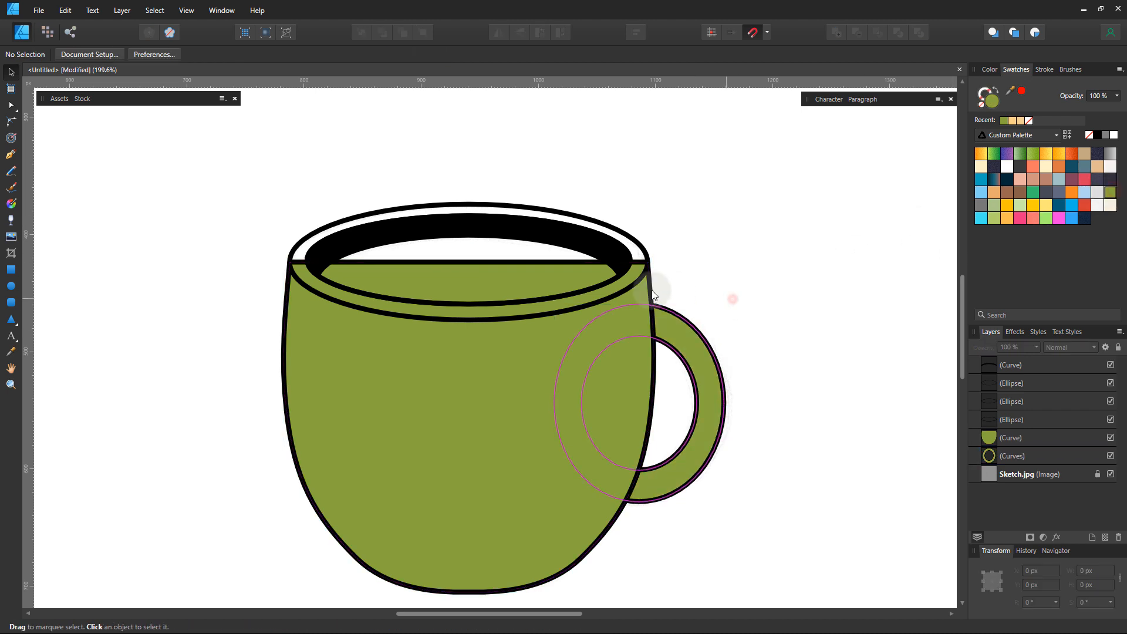
# - Fill the inner rim ellipse with the olive green swatch and darken it to a deeper olive
pyautogui.click(301, 283)
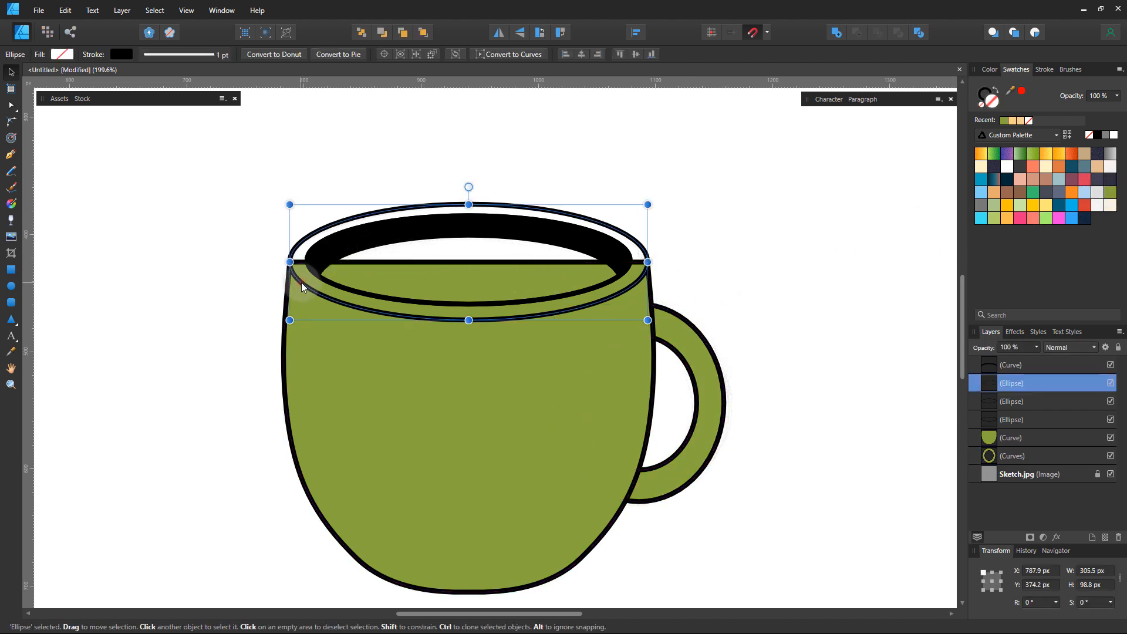
pyautogui.click(470, 304)
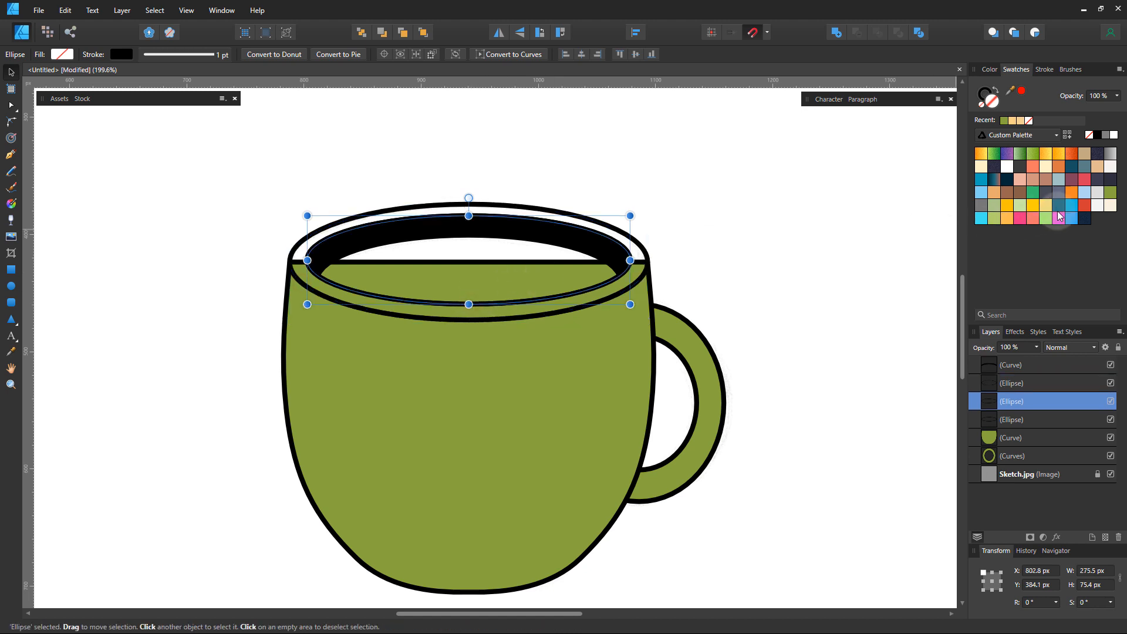
pyautogui.click(1111, 194)
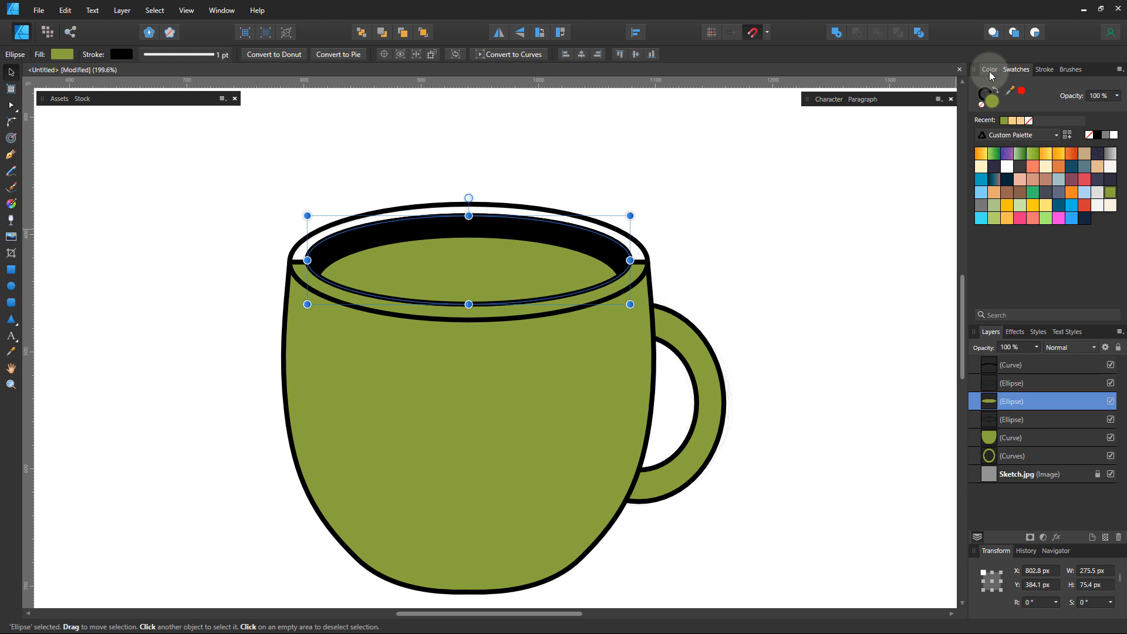
pyautogui.click(989, 71)
pyautogui.moveTo(1059, 152); pyautogui.dragTo(1058, 147)
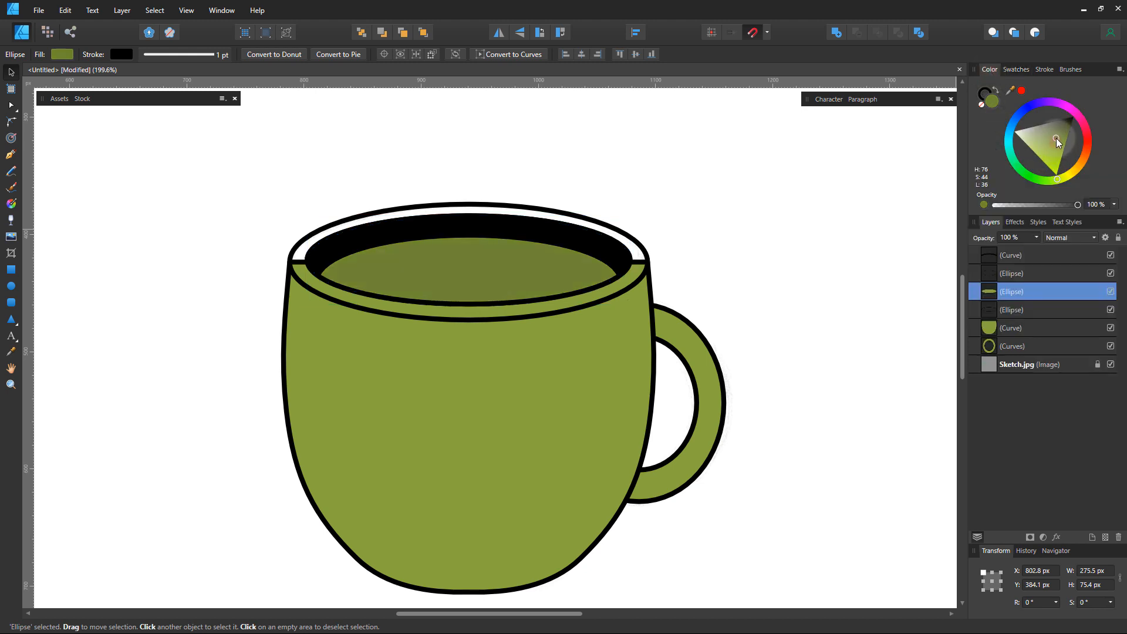
# - Fill the outer rim ellipse with white and send it back one level, behind the inner rim ellipse
pyautogui.click(643, 249)
pyautogui.moveTo(1026, 133); pyautogui.dragTo(995, 132)
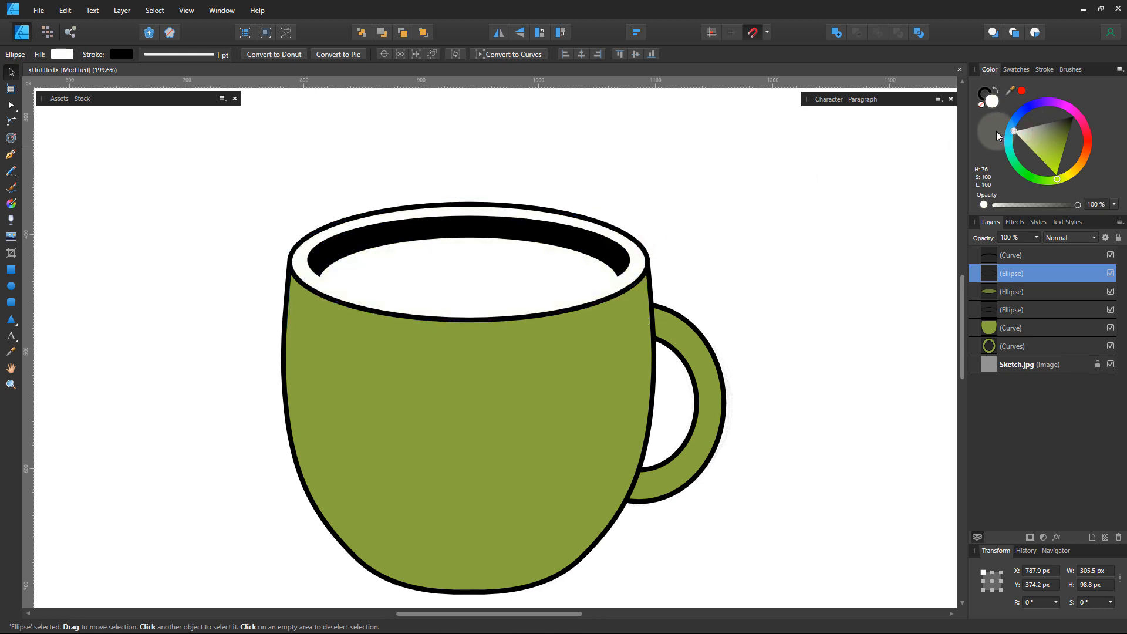
pyautogui.doubleClick(1044, 273)
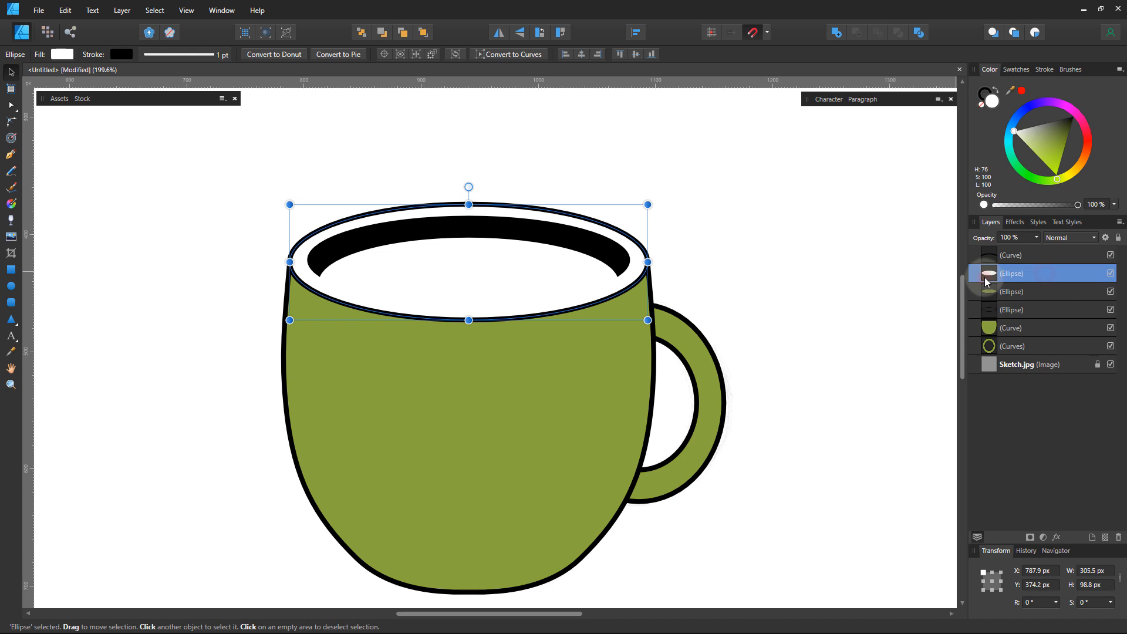
pyautogui.hotkey('ctrl', '[')
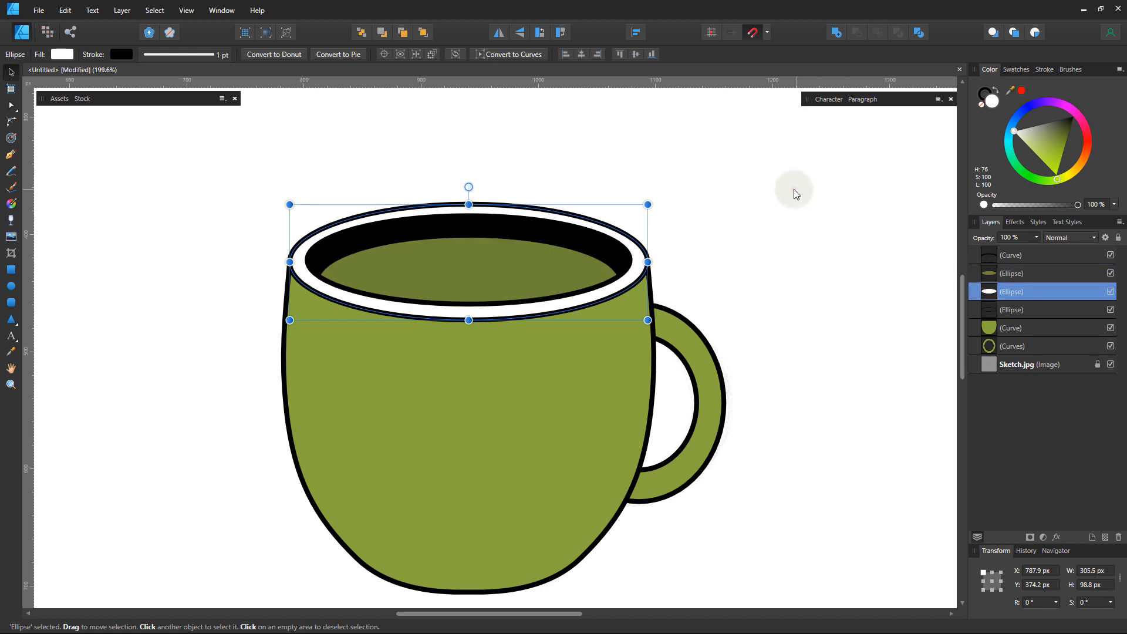
# - Fill the inner rim ellipse with a brown palette swatch as the coffee surface
pyautogui.click(576, 270)
pyautogui.click(1024, 73)
pyautogui.scroll(3, 570, 244)
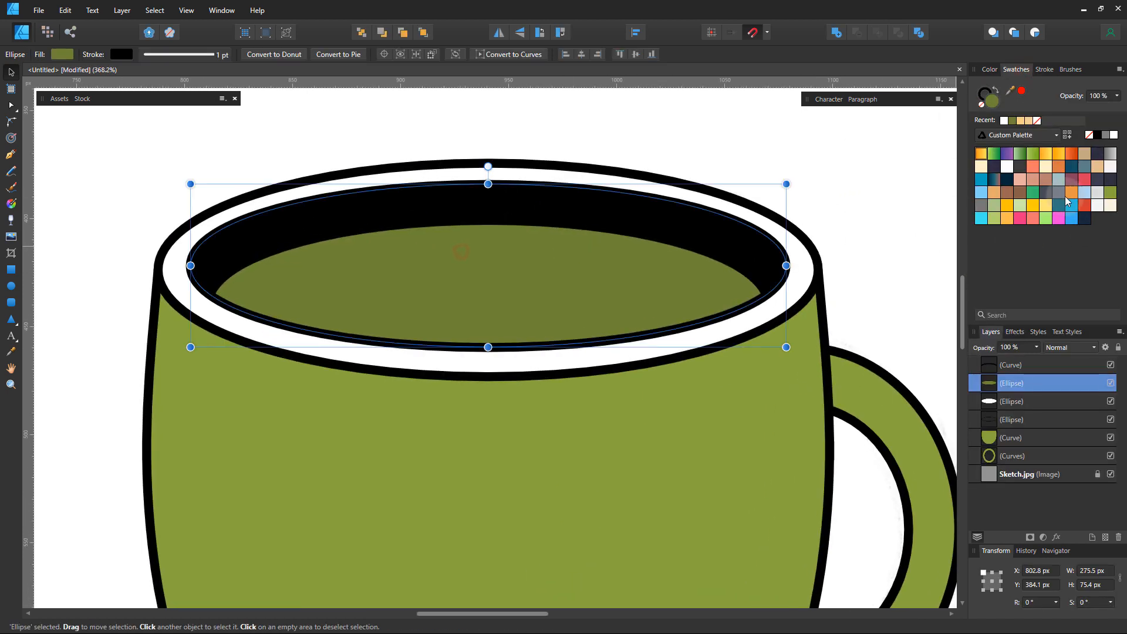
pyautogui.click(1009, 191)
# - Fill the crescent with the recent dark olive and darken it to H 76, S 55, L 26
pyautogui.click(724, 228)
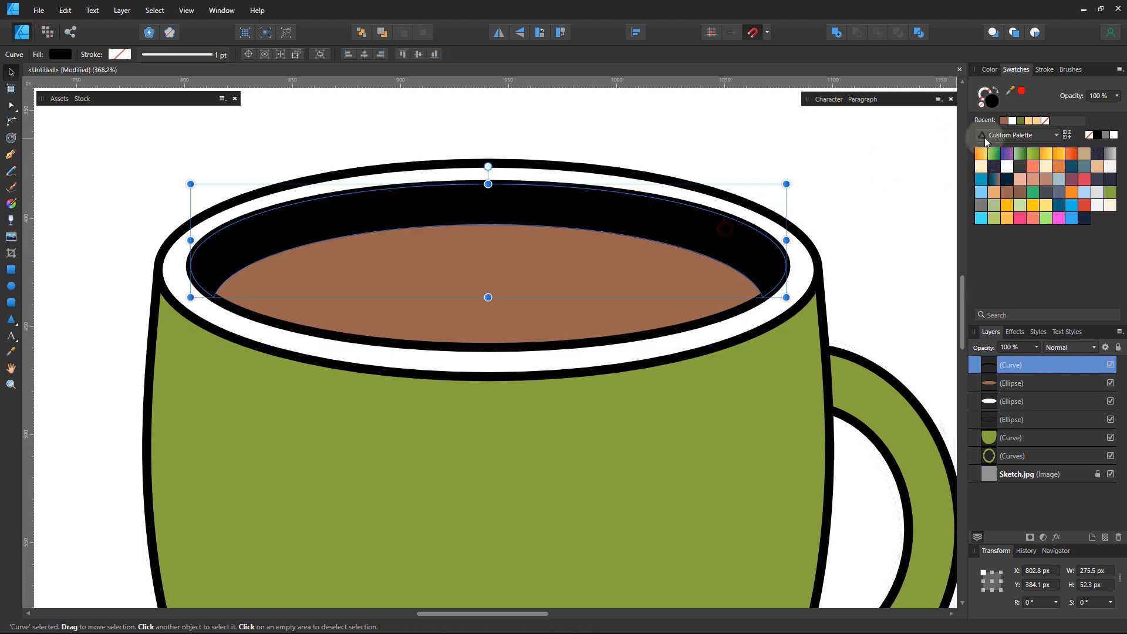
pyautogui.click(1021, 121)
pyautogui.click(990, 70)
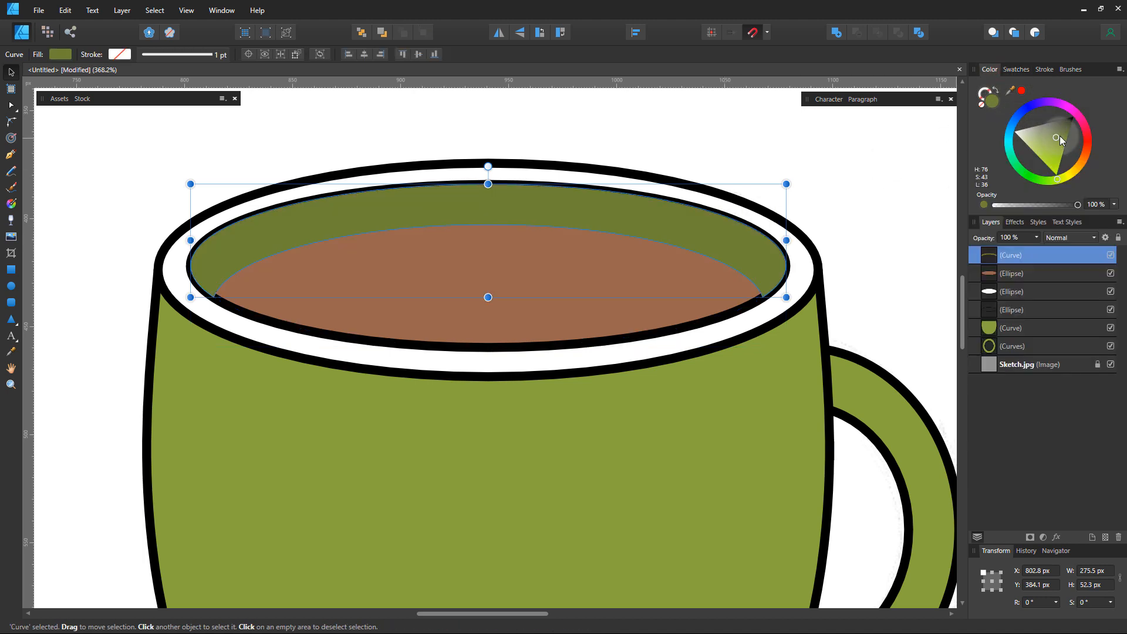
pyautogui.moveTo(1056, 136); pyautogui.dragTo(1060, 135)
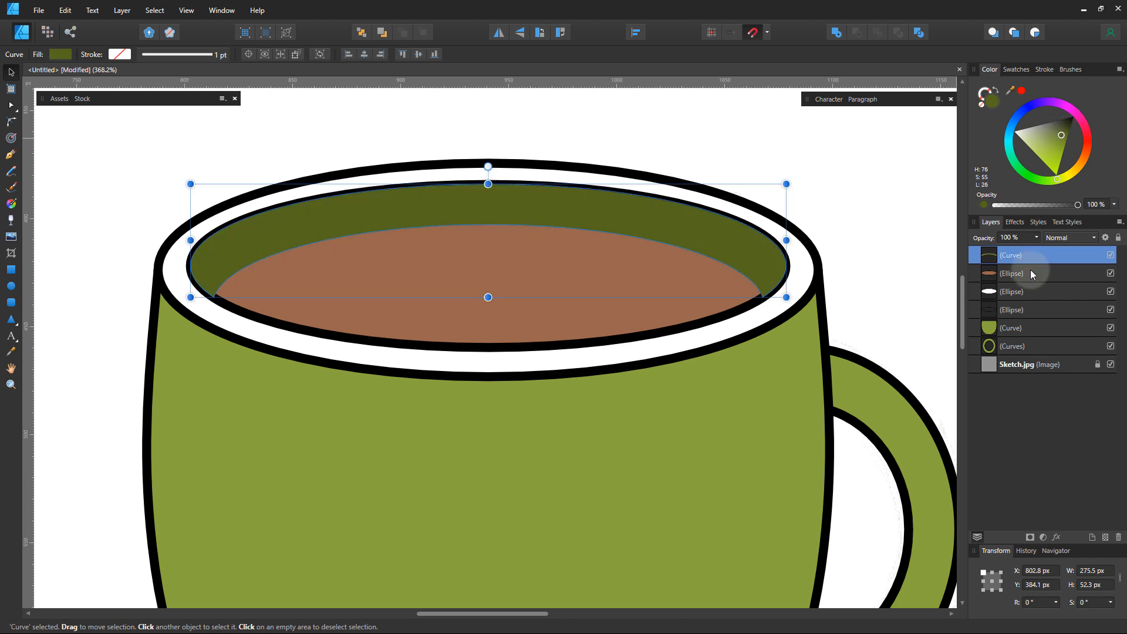
# - Nest the crescent inside the brown coffee ellipse so that it is clipped by it
pyautogui.moveTo(1051, 259); pyautogui.dragTo(1048, 276)
pyautogui.click(919, 255)
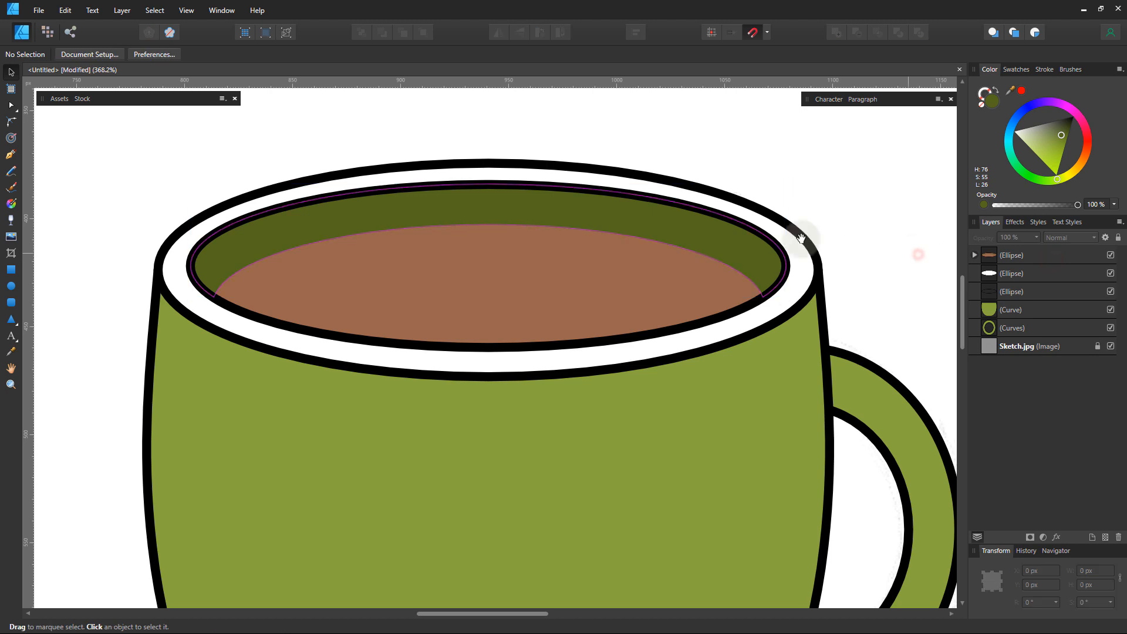
pyautogui.hotkey('ctrl', 'space')
pyautogui.moveTo(698, 209); pyautogui.dragTo(503, 196)
# - Darken the coffee ellipse's brown fill to H 21, S 53, L 31
pyautogui.click(548, 281)
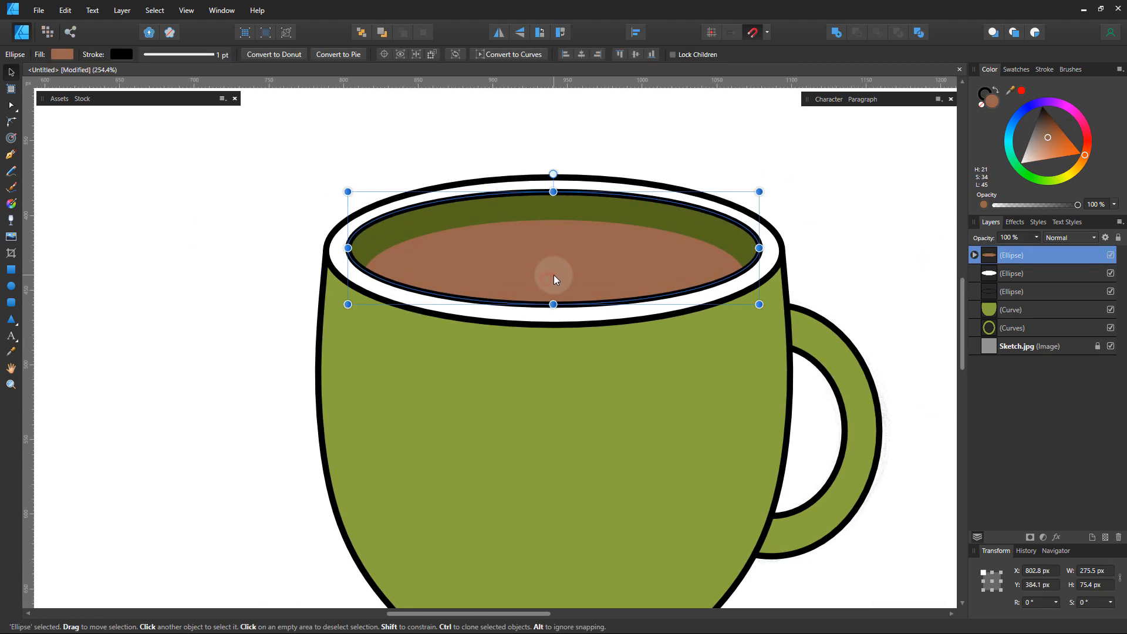
pyautogui.moveTo(1048, 137); pyautogui.dragTo(1051, 130)
pyautogui.click(874, 252)
pyautogui.hscroll(3, 828, 287)
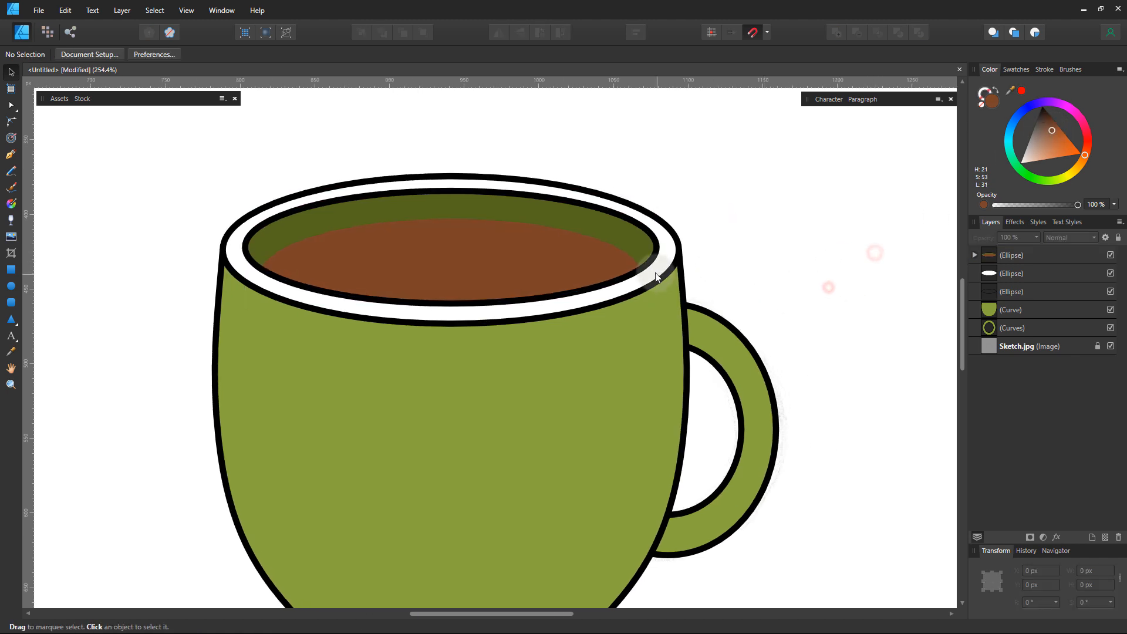
# - Widen the coffee ellipse to about 280.2 px and stretch its height slightly to even out the rim band
pyautogui.click(655, 277)
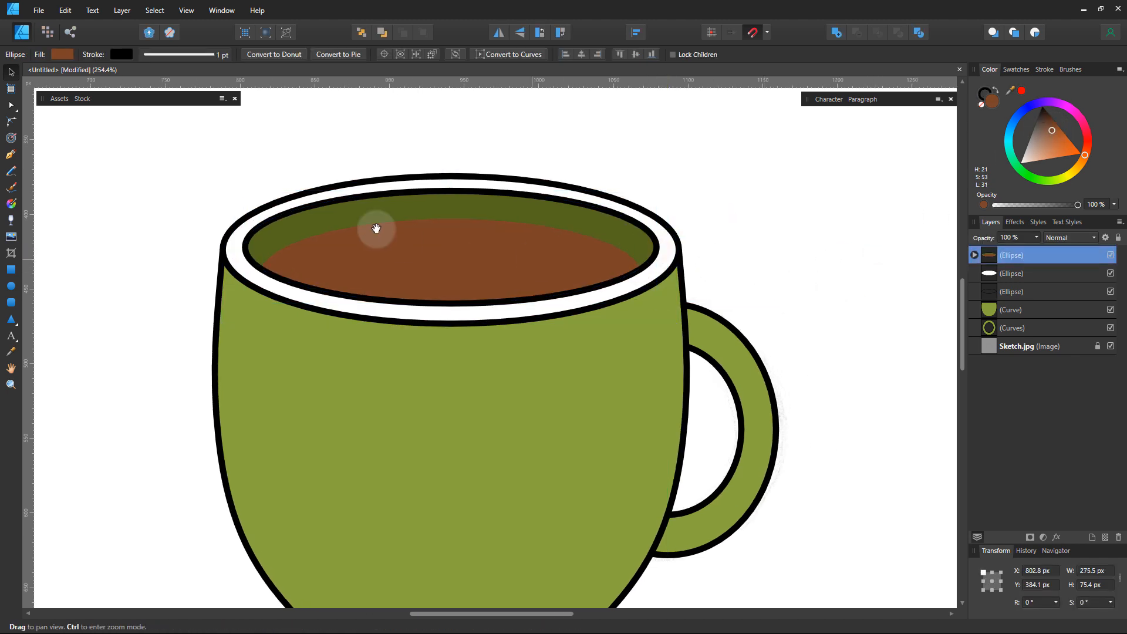
pyautogui.moveTo(365, 194); pyautogui.dragTo(463, 194)
pyautogui.moveTo(855, 378); pyautogui.dragTo(860, 379)
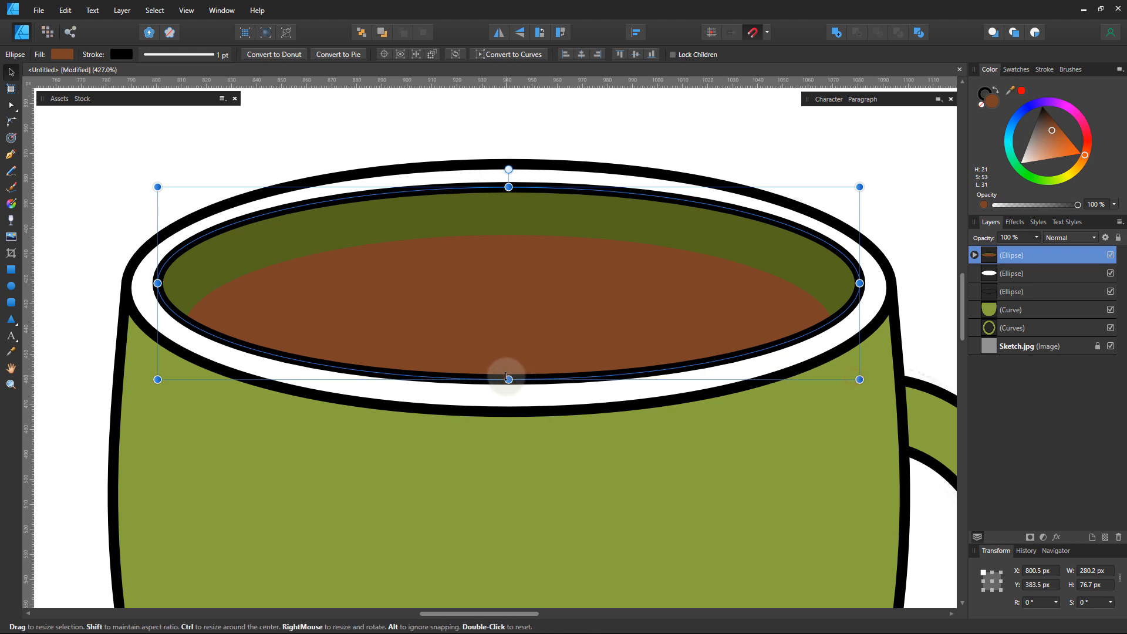
pyautogui.moveTo(506, 376); pyautogui.dragTo(508, 382)
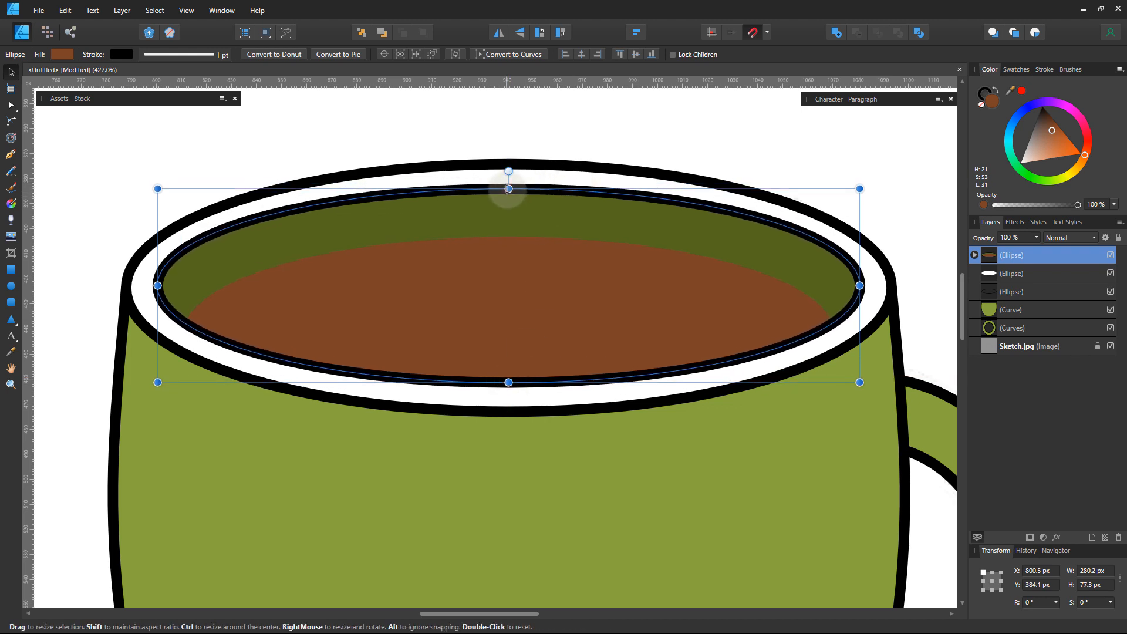
pyautogui.moveTo(508, 189); pyautogui.dragTo(508, 189)
pyautogui.scroll(4, 508, 156)
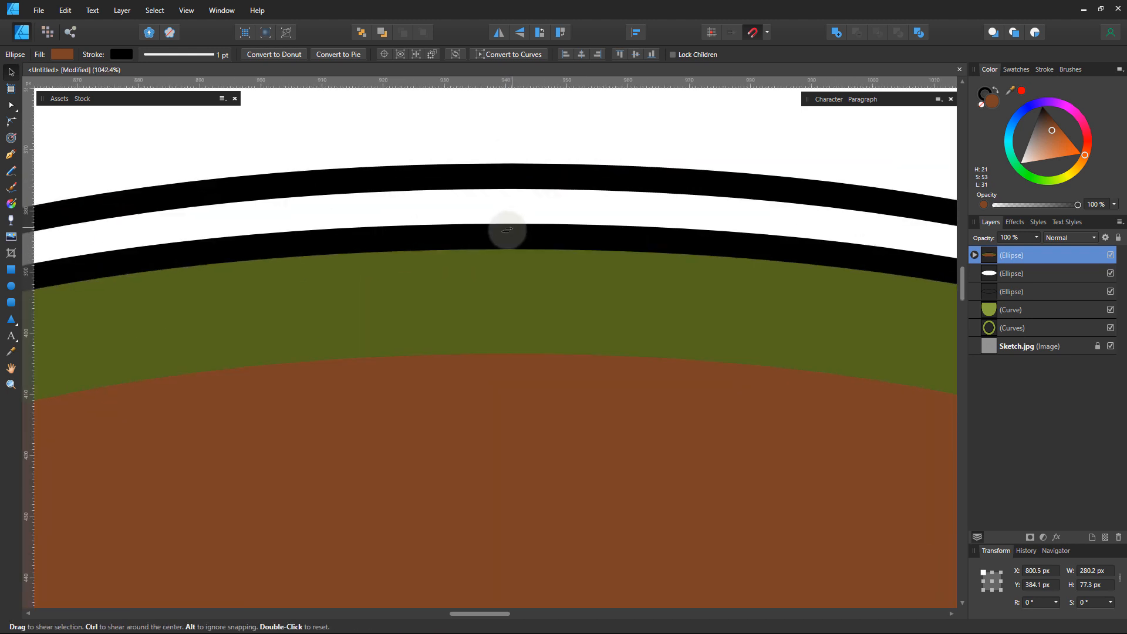
pyautogui.moveTo(508, 234); pyautogui.dragTo(508, 227)
pyautogui.click(562, 135)
pyautogui.scroll(-6, 569, 221)
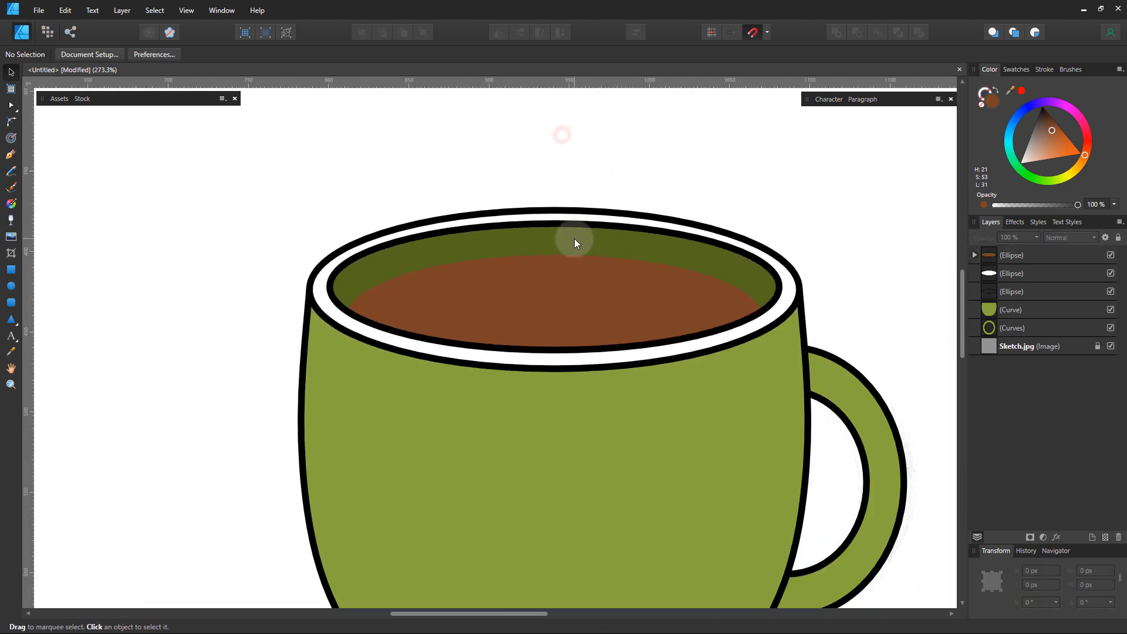
# - Recolour the white outer rim ellipse with a pale, muted olive green fill
pyautogui.moveTo(631, 300); pyautogui.dragTo(564, 270)
pyautogui.click(640, 319)
pyautogui.click(1026, 139)
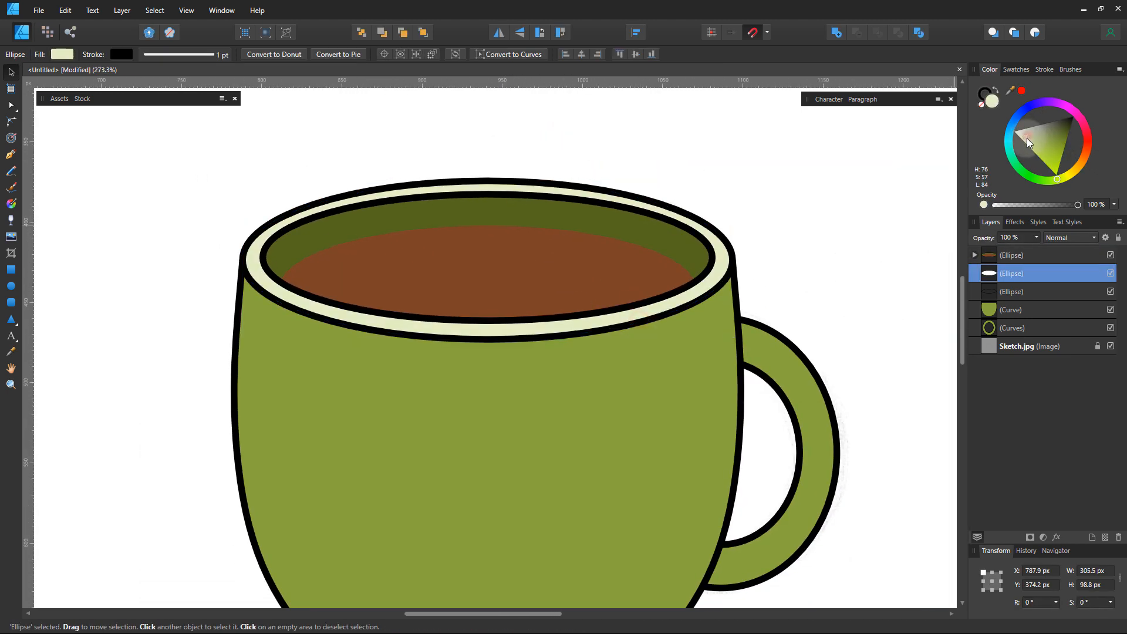
pyautogui.moveTo(1026, 139); pyautogui.dragTo(1040, 139)
pyautogui.click(854, 258)
pyautogui.scroll(-3, 470, 270)
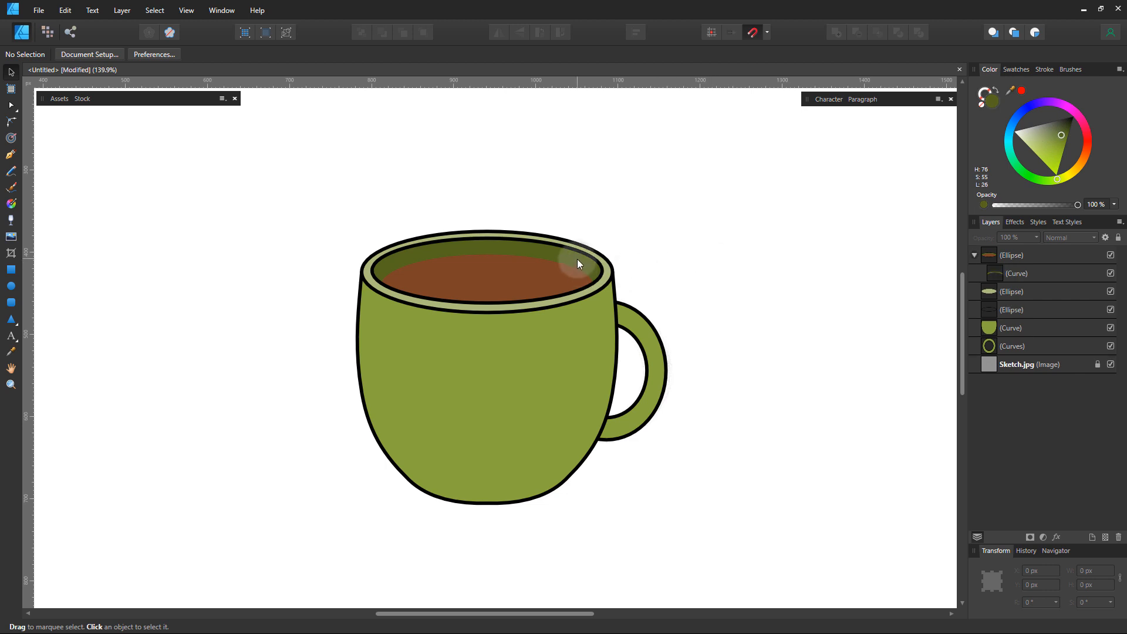
# - Darken the clipped crescent inside the mug to H 76, S 100, L 8
pyautogui.click(578, 263)
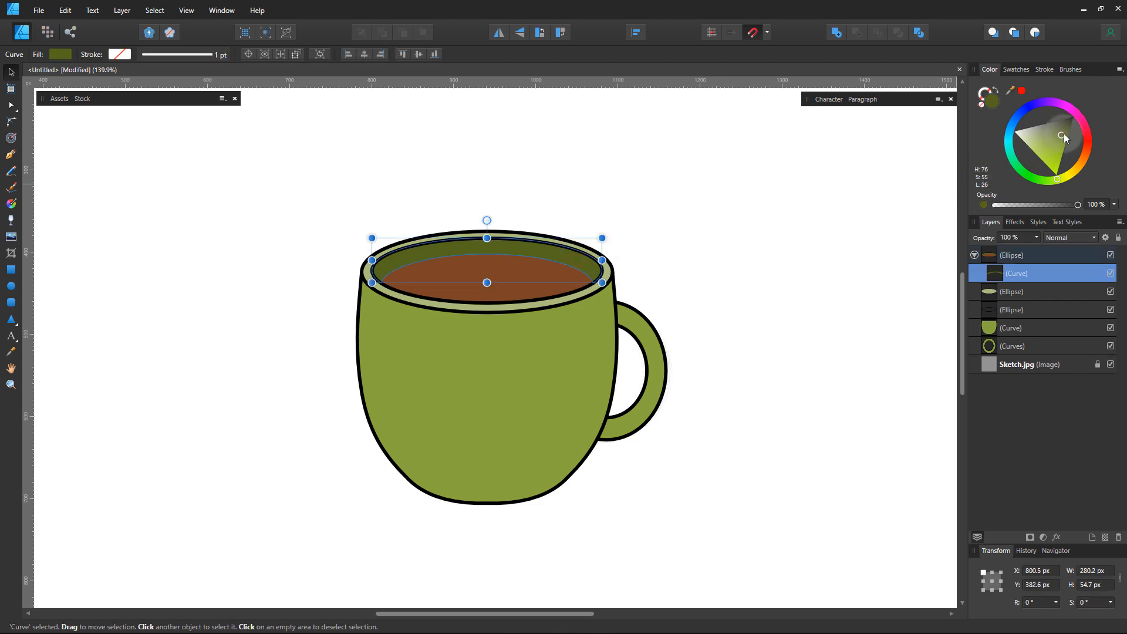
pyautogui.moveTo(1064, 132); pyautogui.dragTo(1071, 125)
pyautogui.click(684, 372)
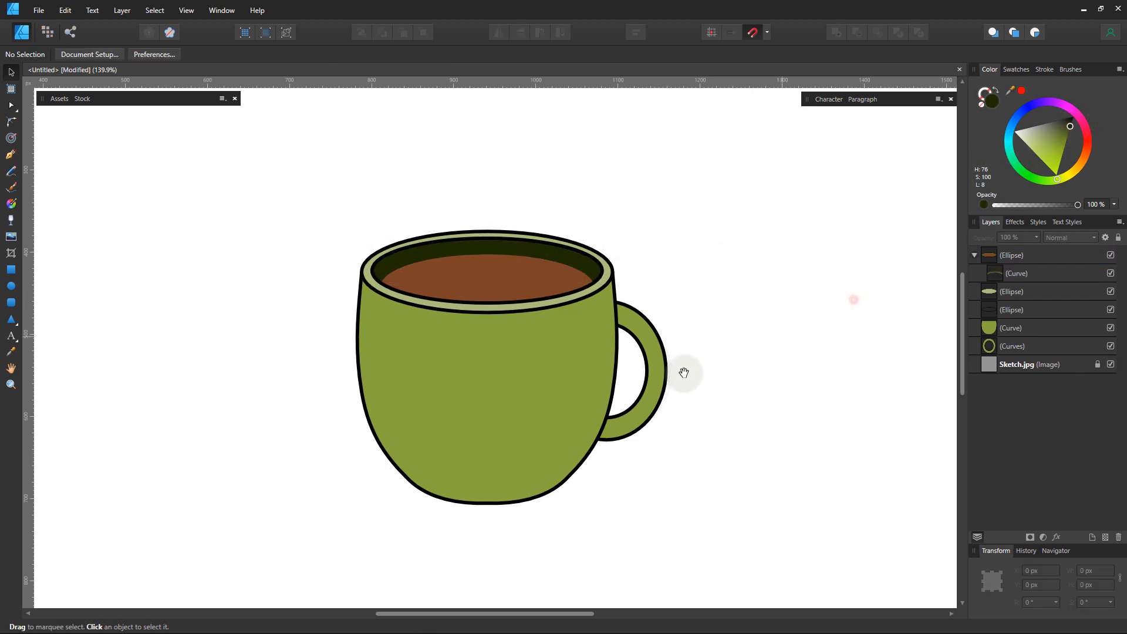
# - Draw an open Pen curve down the mug body's right side, from just below the rim to the bottom centre
pyautogui.moveTo(749, 376); pyautogui.dragTo(691, 409)
pyautogui.moveTo(690, 409); pyautogui.dragTo(570, 454)
pyautogui.click(11, 154)
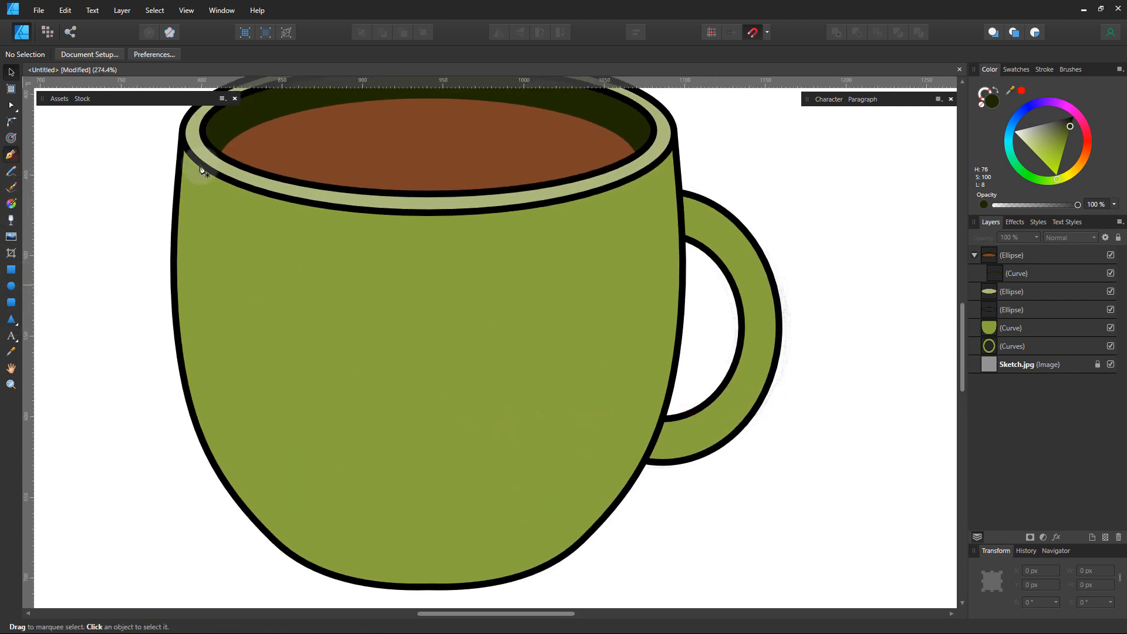
pyautogui.click(637, 182)
pyautogui.moveTo(623, 408); pyautogui.dragTo(596, 485)
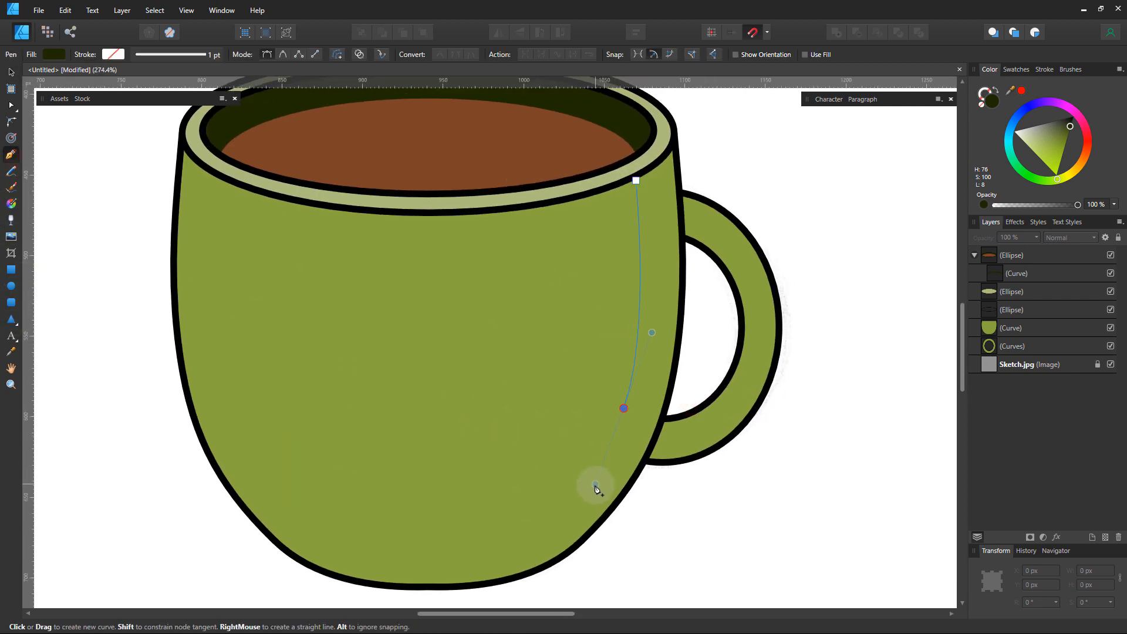
pyautogui.moveTo(517, 521); pyautogui.dragTo(554, 447)
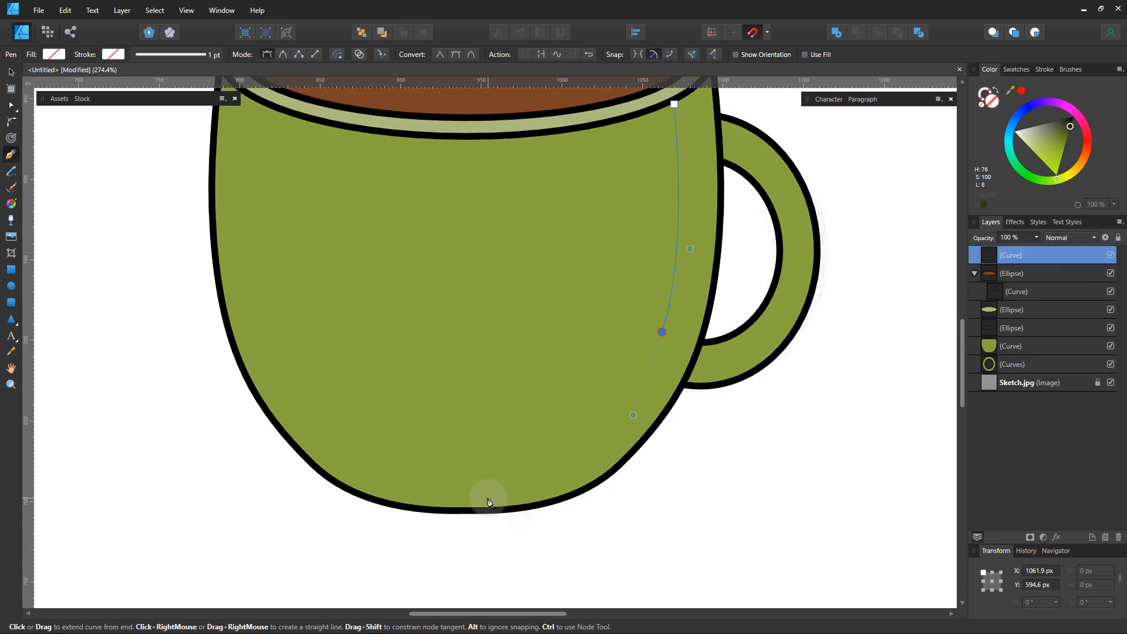
pyautogui.moveTo(476, 498); pyautogui.dragTo(390, 506)
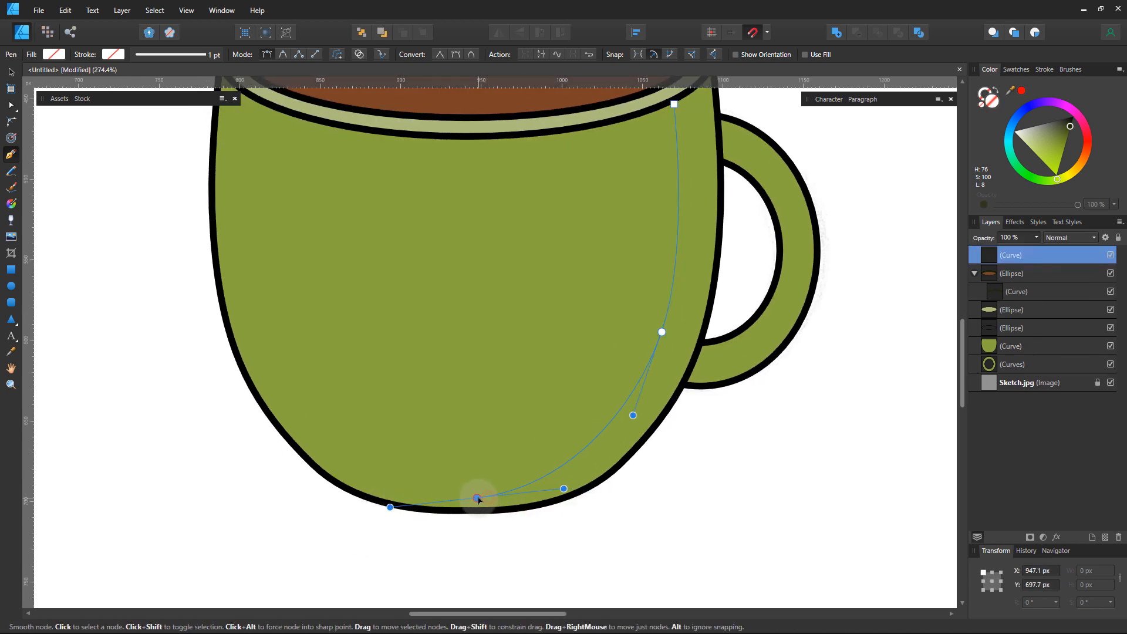
# - Adjust the curve's side node, its handle and the bottom node so the line parallels the mug's outline
pyautogui.moveTo(661, 332); pyautogui.dragTo(666, 336)
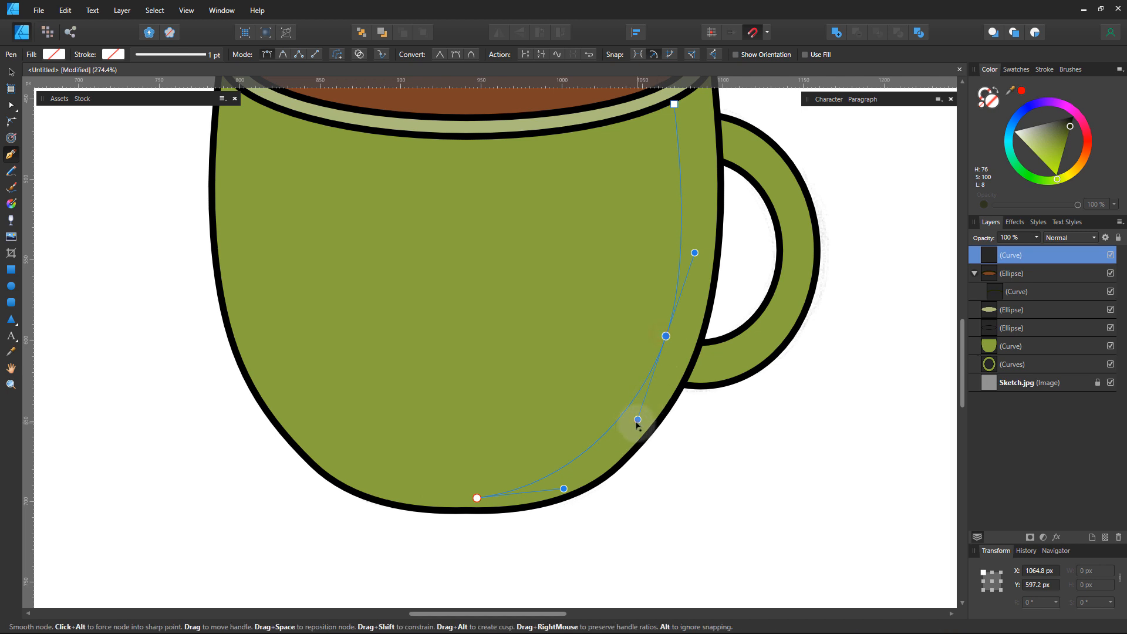
pyautogui.moveTo(637, 423); pyautogui.dragTo(640, 420)
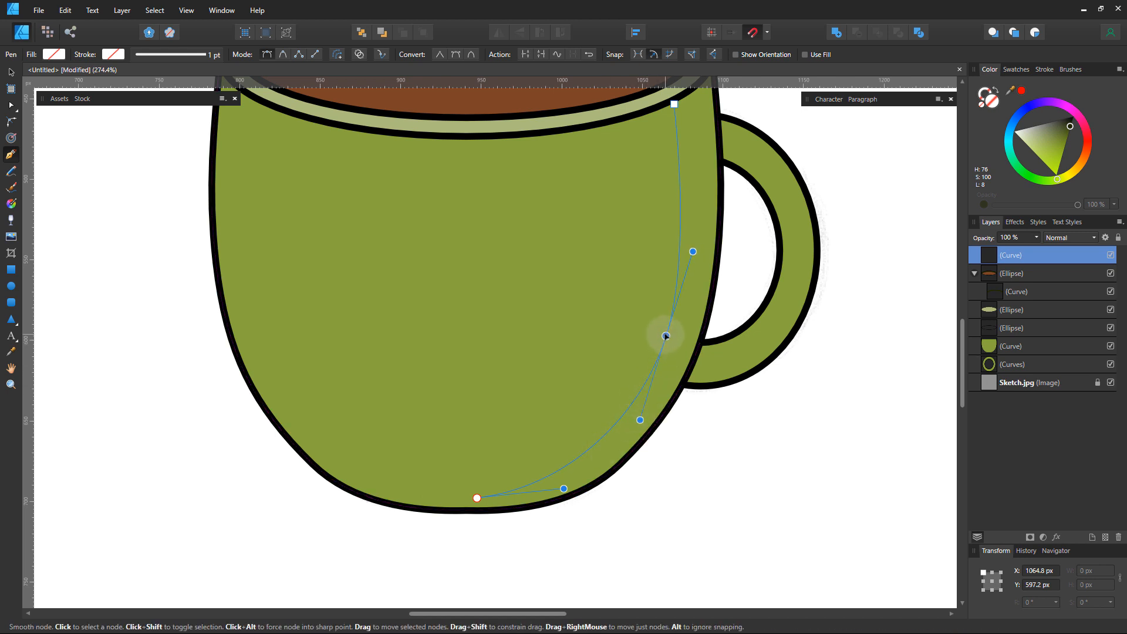
pyautogui.moveTo(476, 498); pyautogui.dragTo(466, 499)
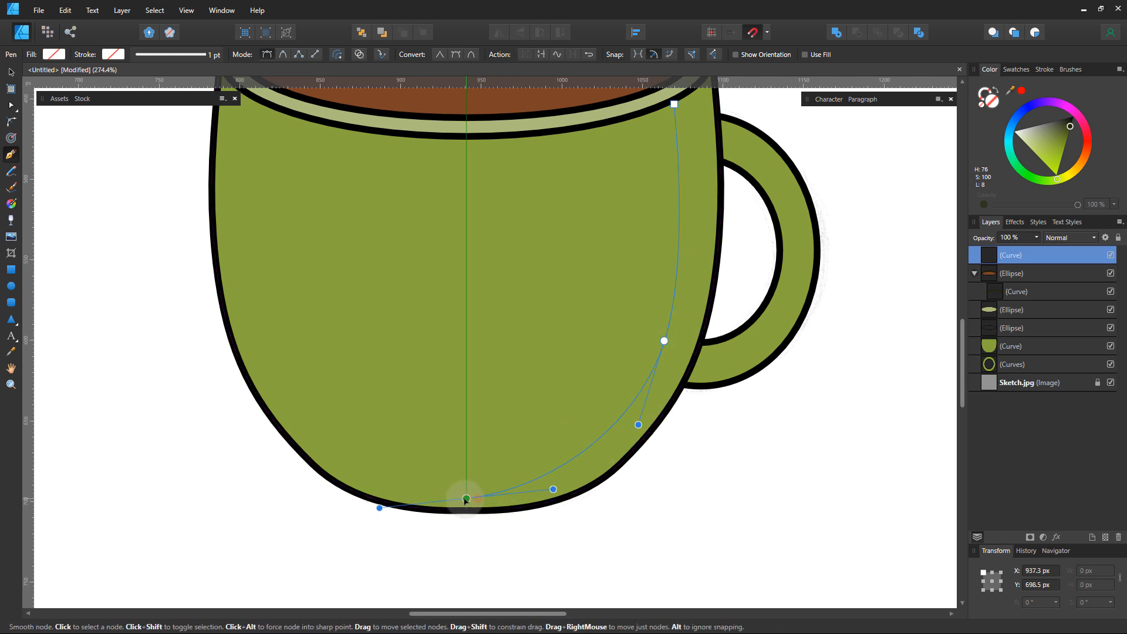
# - Extend the curve outside the mug's bottom and right edges and close it over the rim as a shading shape
pyautogui.click(374, 510)
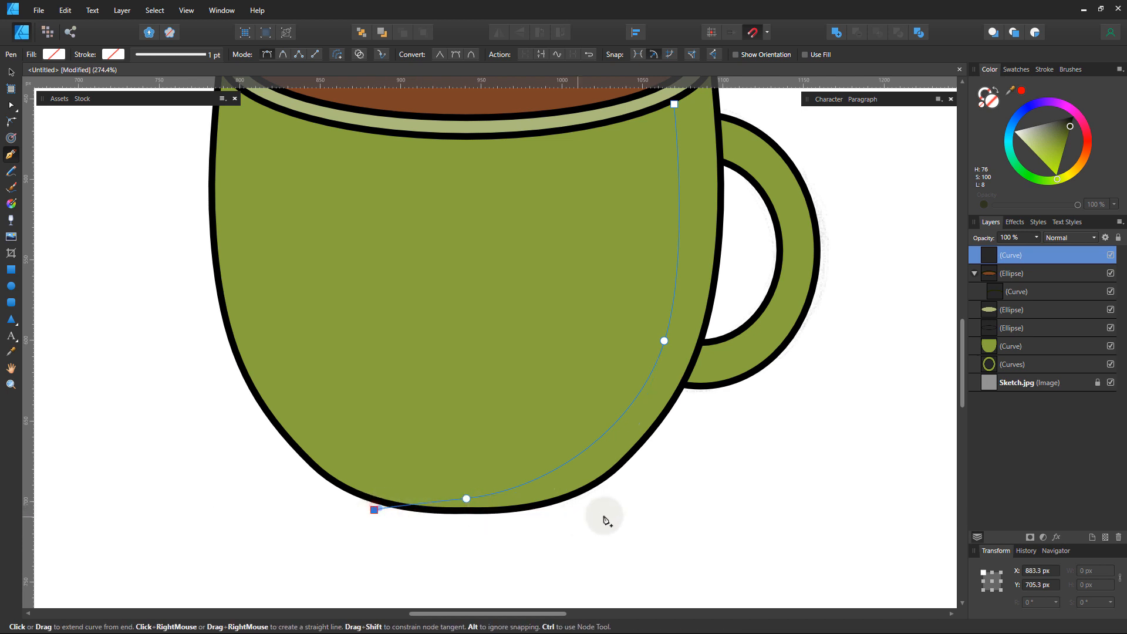
pyautogui.moveTo(561, 532); pyautogui.dragTo(600, 526)
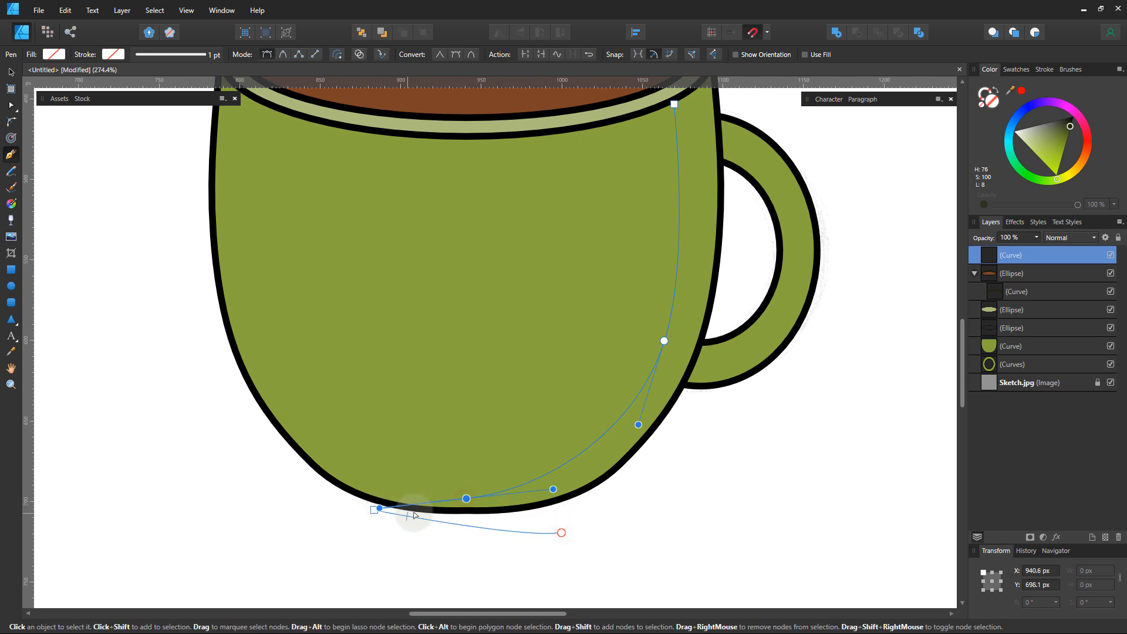
pyautogui.click(376, 509)
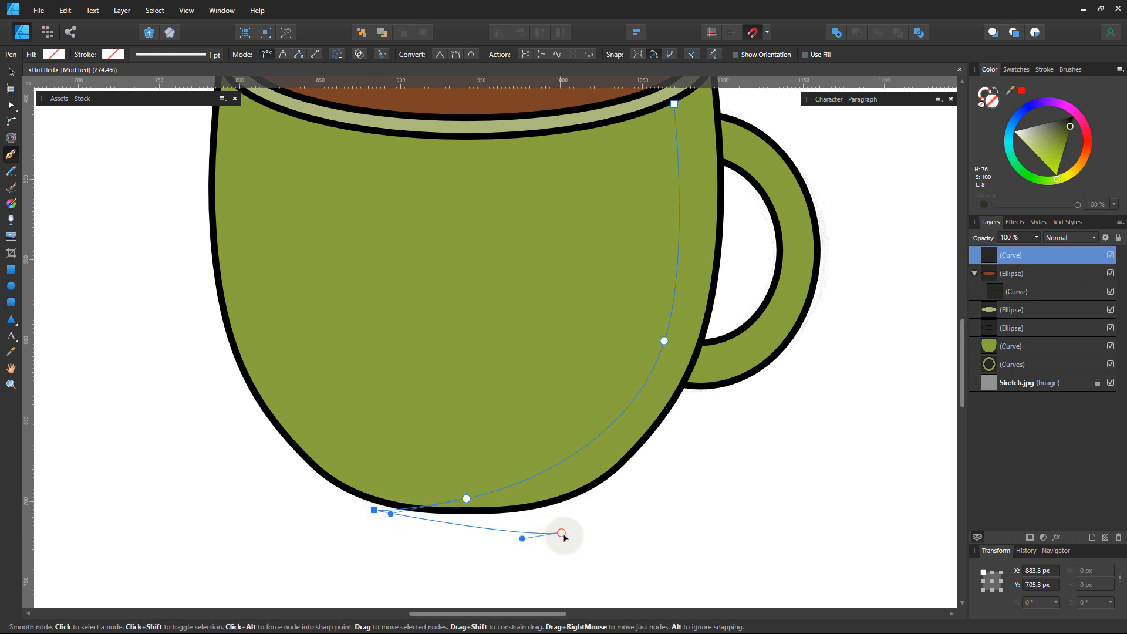
pyautogui.moveTo(564, 533); pyautogui.dragTo(515, 524)
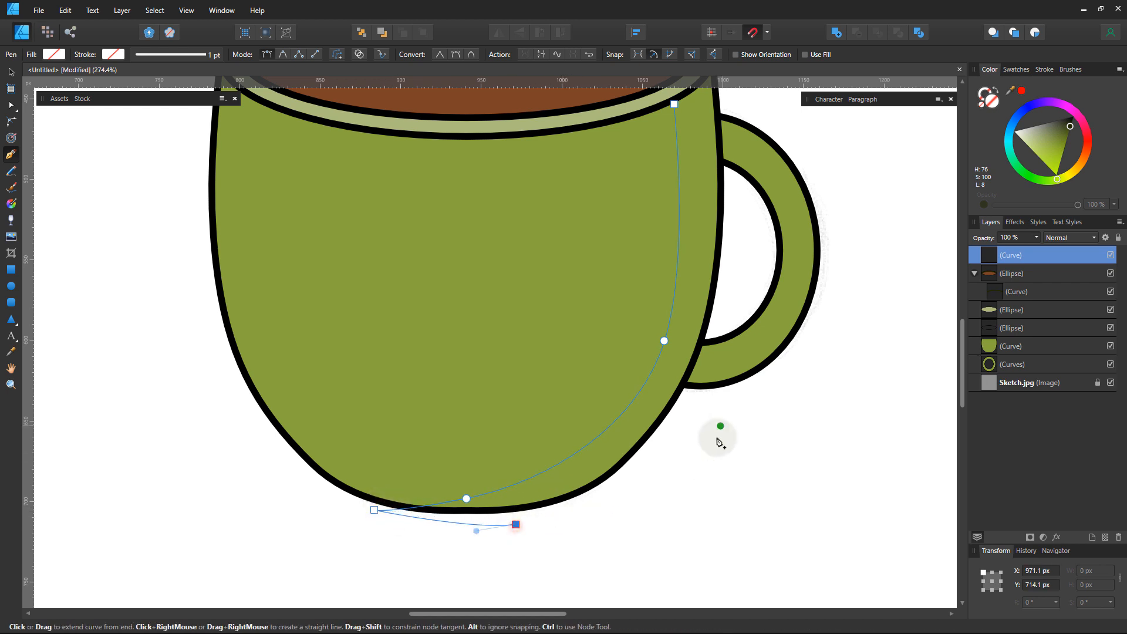
pyautogui.click(736, 411)
pyautogui.moveTo(621, 488); pyautogui.dragTo(635, 496)
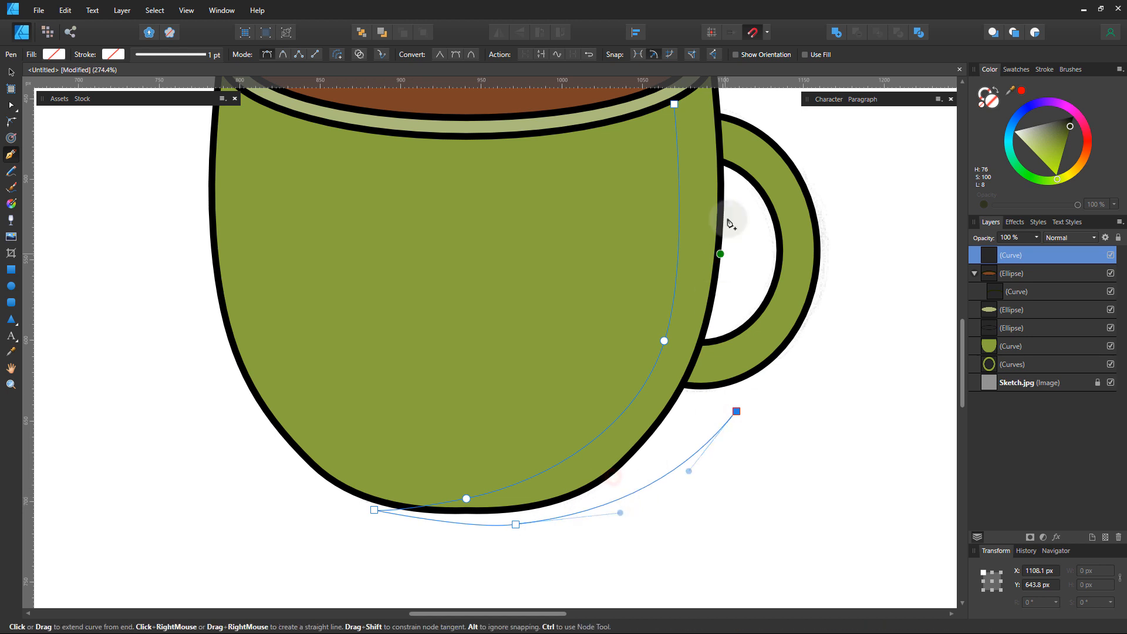
pyautogui.moveTo(752, 131); pyautogui.dragTo(696, 270)
pyautogui.click(696, 203)
pyautogui.click(638, 207)
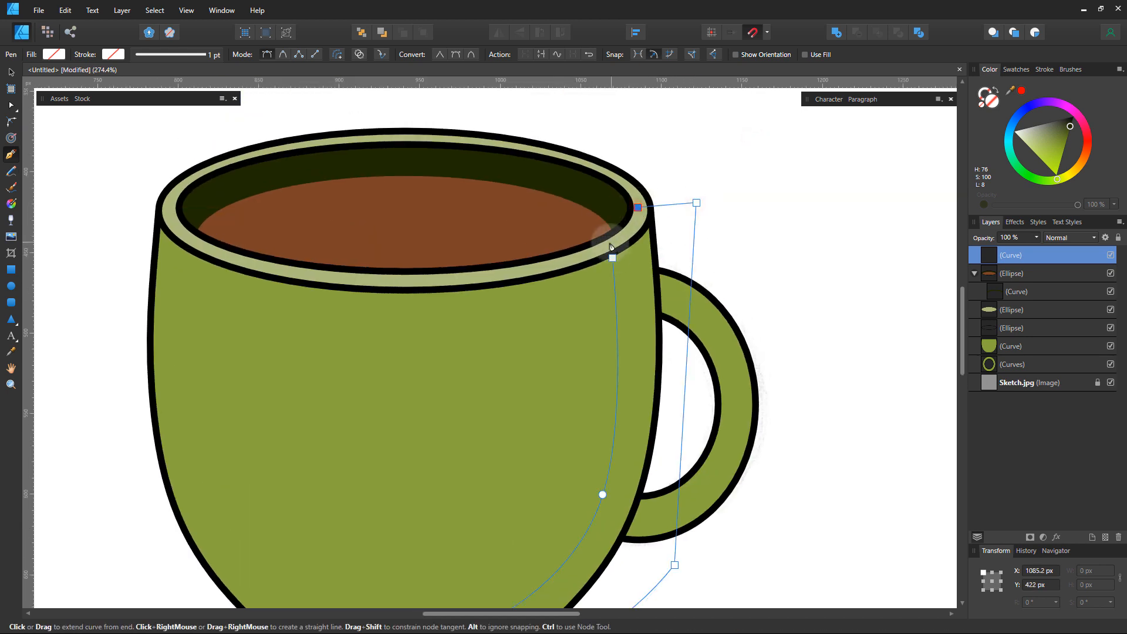
pyautogui.click(610, 242)
pyautogui.click(612, 257)
# - Fill the shading shape with dark green H 76, S 60, L 23 and clip it inside the mug body
pyautogui.moveTo(699, 322); pyautogui.dragTo(699, 241)
pyautogui.moveTo(1061, 173); pyautogui.dragTo(1063, 134)
pyautogui.moveTo(1065, 259); pyautogui.dragTo(1047, 353)
# - Reshape the shadow's inner edge by moving its side and bottom nodes so it tapers smoothly along the mug's base
pyautogui.moveTo(603, 413); pyautogui.dragTo(598, 414)
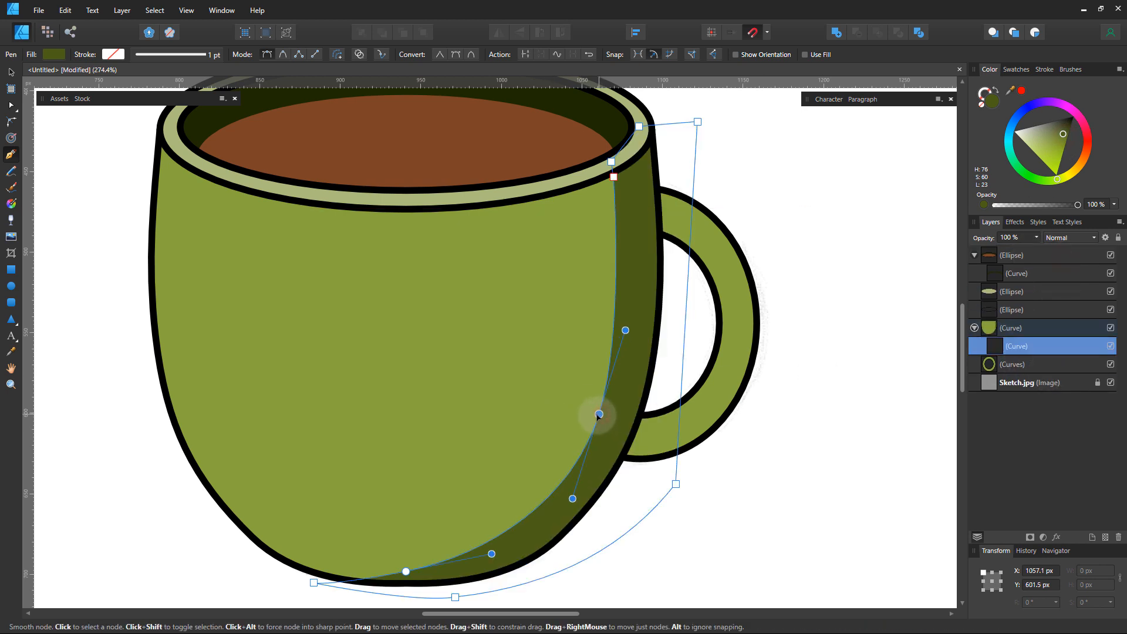
pyautogui.moveTo(491, 553); pyautogui.dragTo(494, 566)
pyautogui.moveTo(315, 583); pyautogui.dragTo(338, 584)
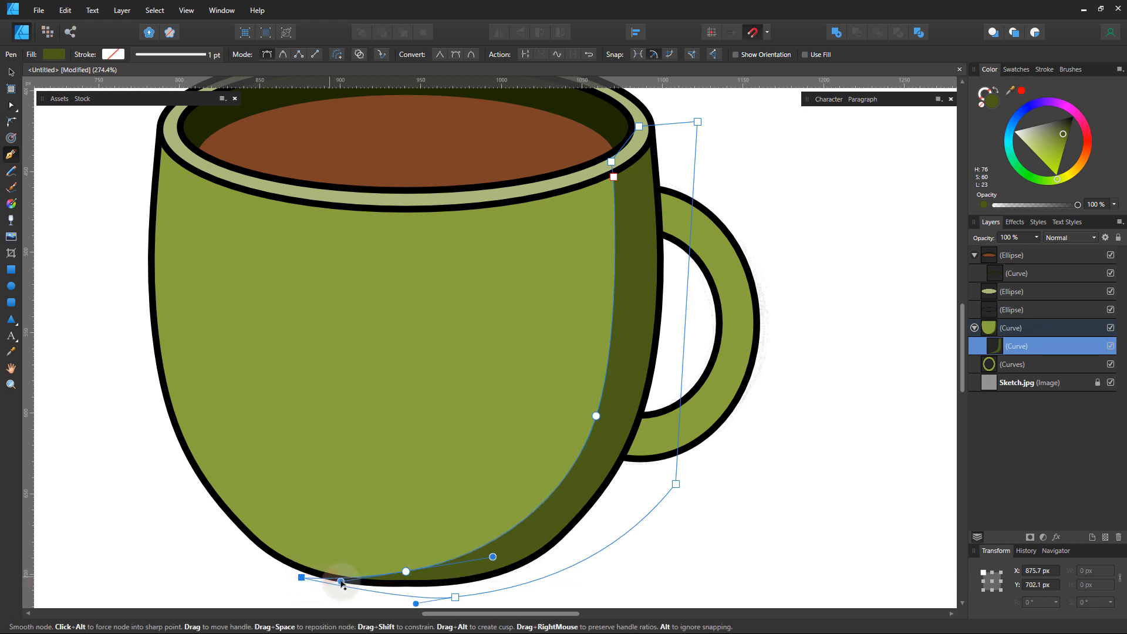
pyautogui.moveTo(406, 571); pyautogui.dragTo(417, 572)
pyautogui.click(595, 415)
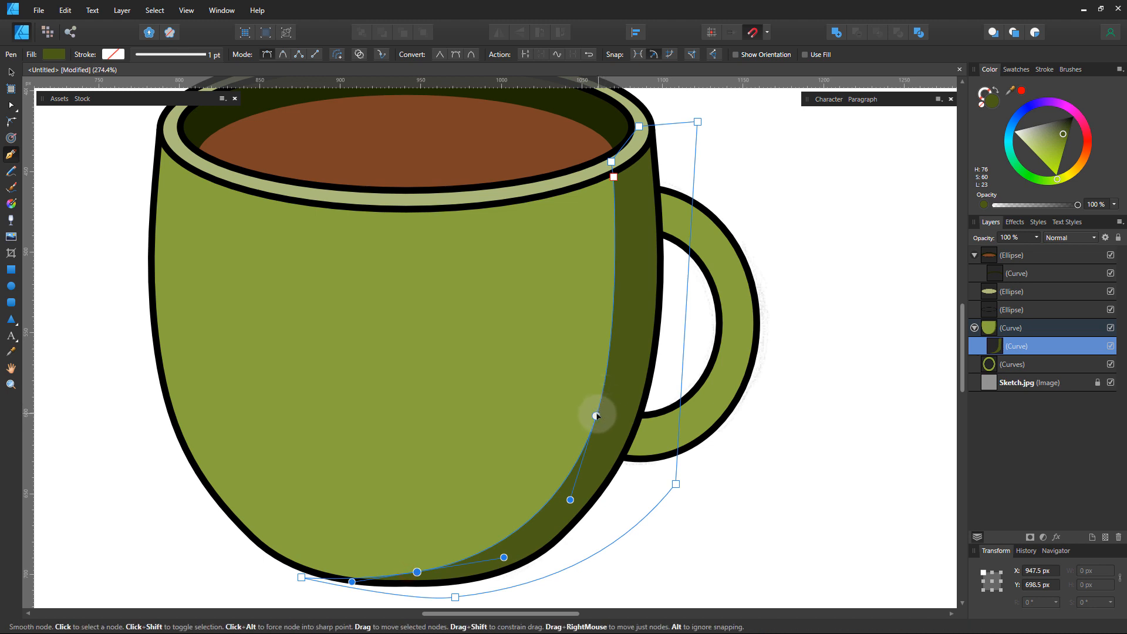
pyautogui.click(809, 476)
# - Lower the body shadow's layer opacity to 50 %
pyautogui.scroll(-5, 649, 443)
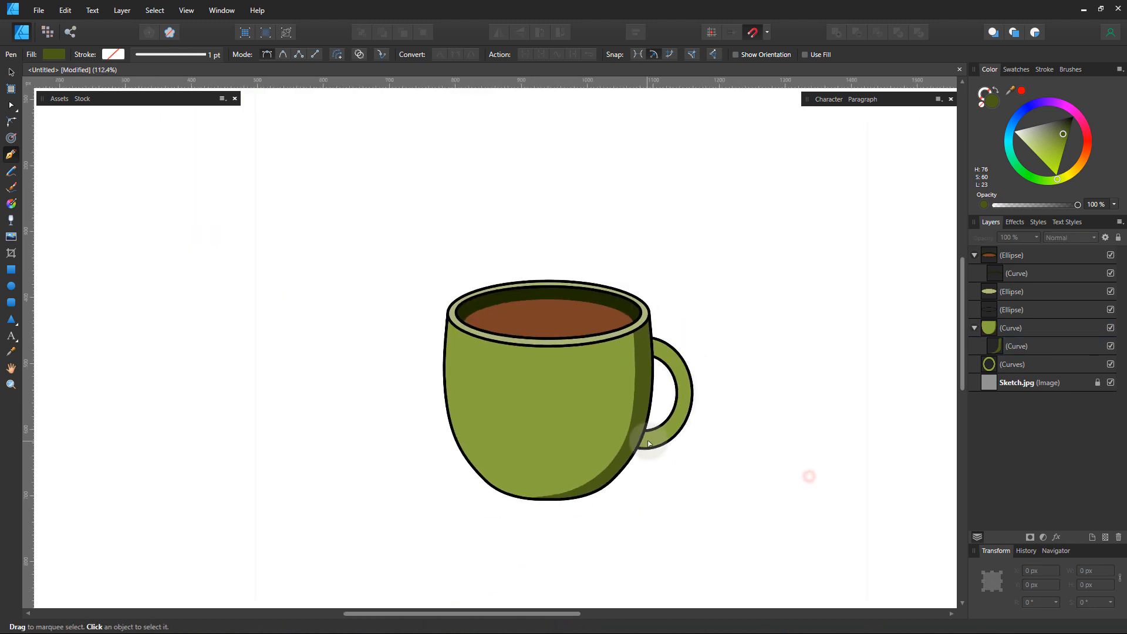
pyautogui.scroll(4, 649, 443)
pyautogui.press('v')
pyautogui.click(634, 378)
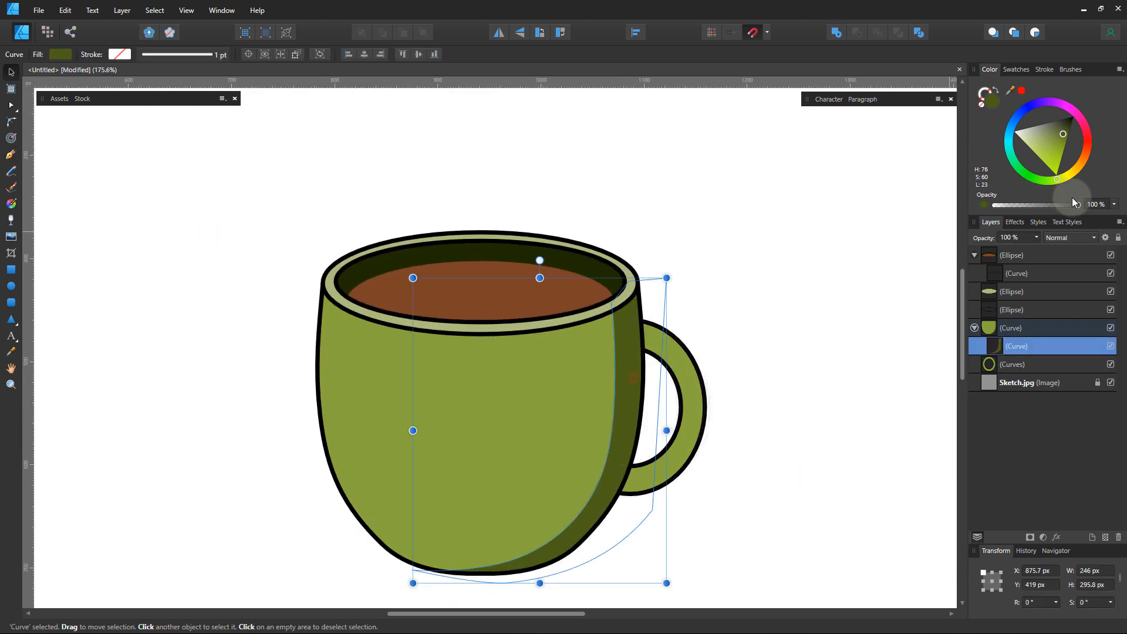
pyautogui.moveTo(1036, 237); pyautogui.dragTo(996, 249)
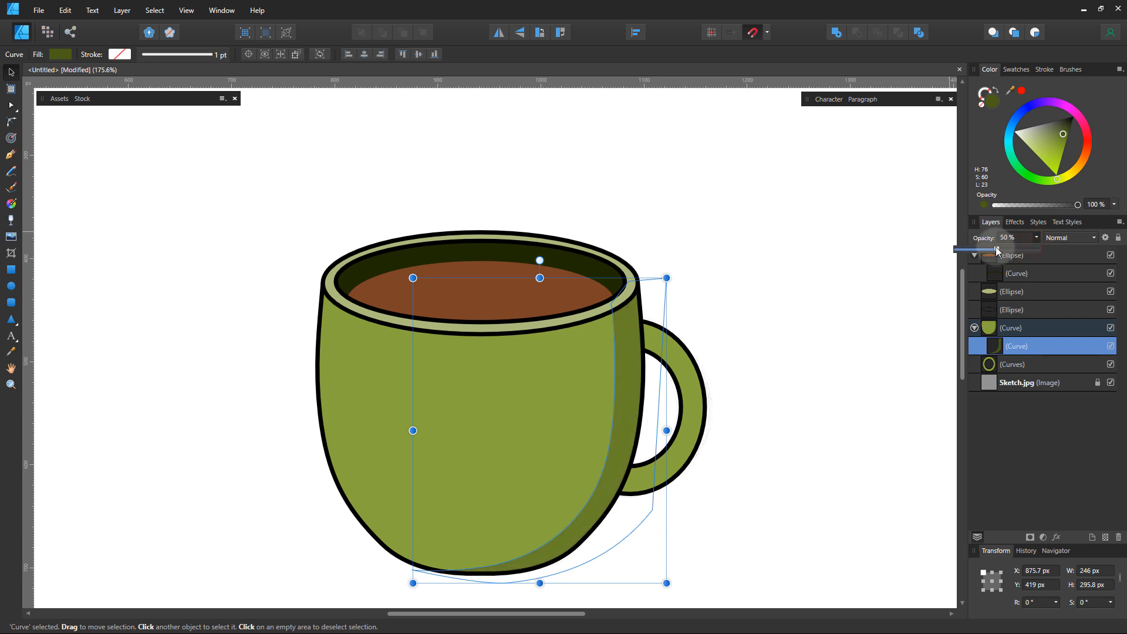
pyautogui.click(800, 305)
# - Draw an open Pen curve down the mug body's left side, from the rim to near the base
pyautogui.moveTo(851, 339); pyautogui.dragTo(767, 335)
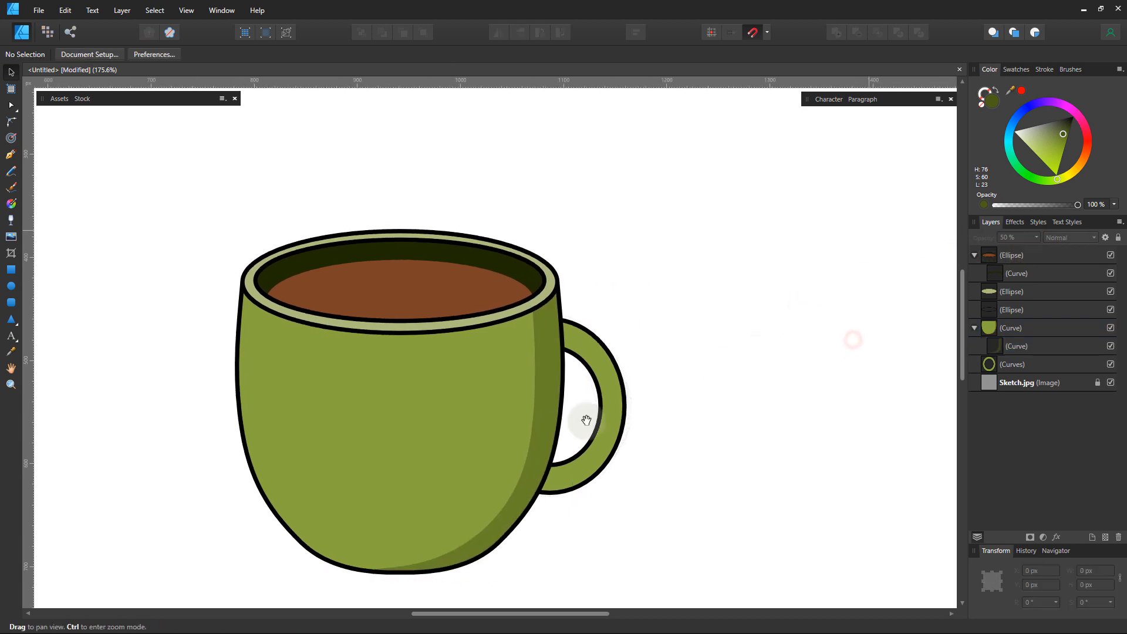
pyautogui.moveTo(566, 430); pyautogui.dragTo(642, 394)
pyautogui.keyDown('ctrl'); pyautogui.moveTo(287, 375); pyautogui.dragTo(388, 388); pyautogui.keyUp('ctrl')
pyautogui.moveTo(507, 409); pyautogui.dragTo(499, 378)
pyautogui.moveTo(414, 389); pyautogui.dragTo(400, 370)
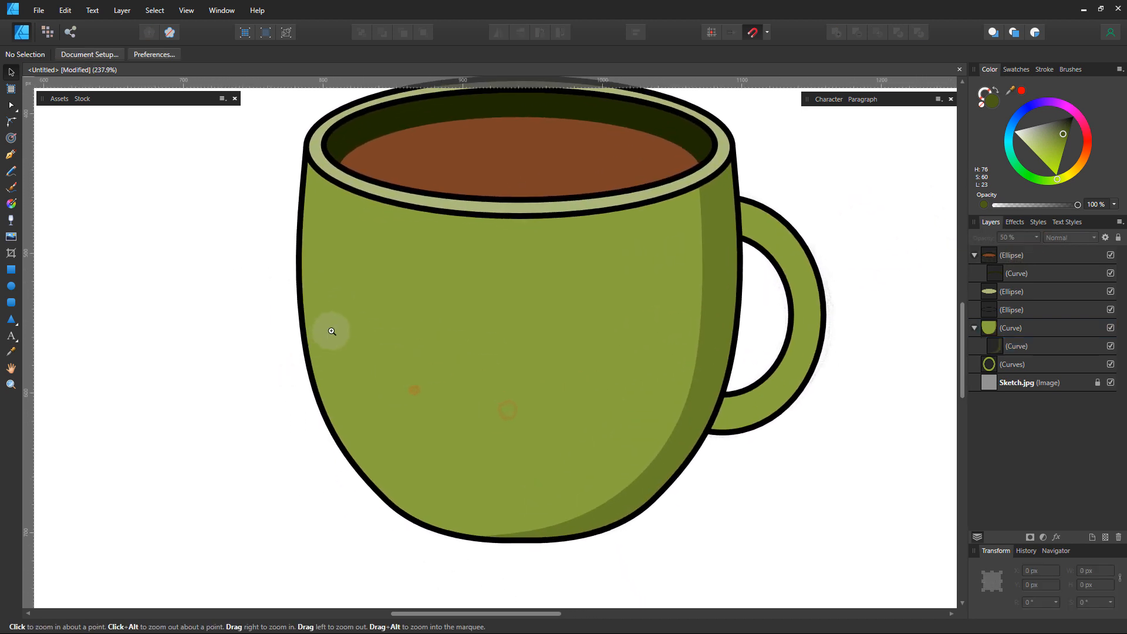
pyautogui.keyDown('ctrl'); pyautogui.moveTo(332, 331); pyautogui.dragTo(345, 332); pyautogui.keyUp('ctrl')
pyautogui.moveTo(382, 371); pyautogui.dragTo(349, 358)
pyautogui.click(12, 155)
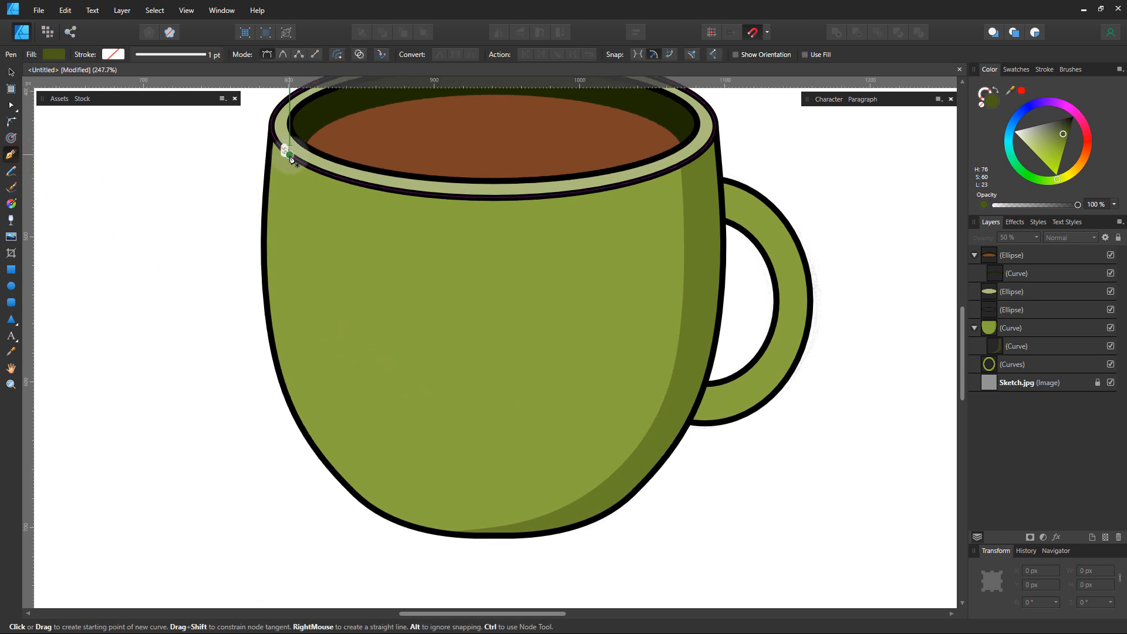
pyautogui.click(289, 155)
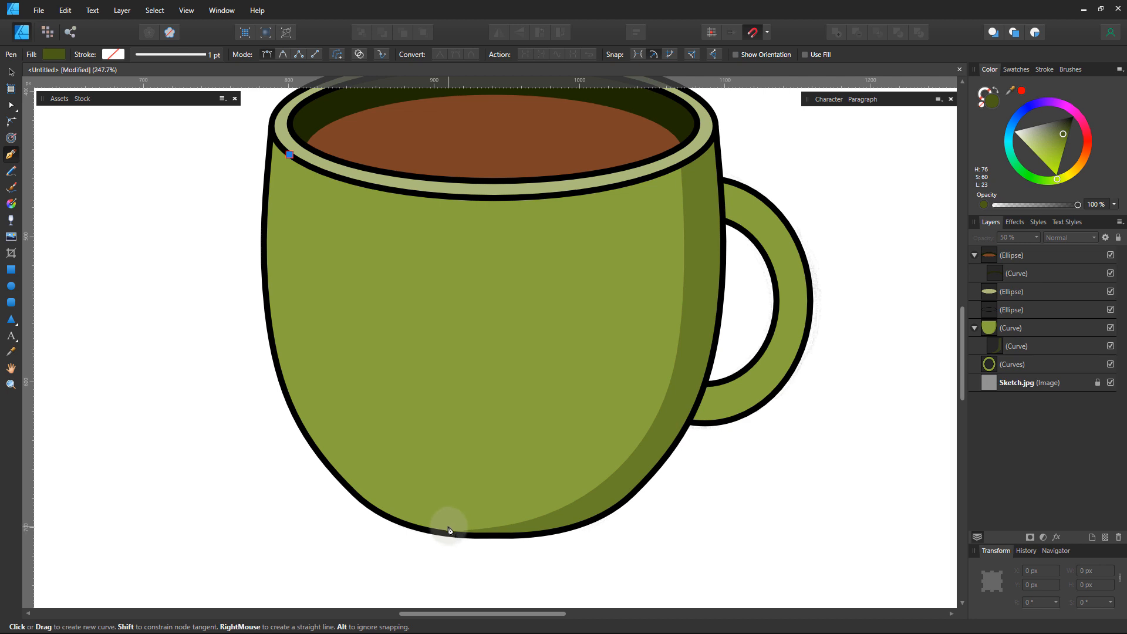
pyautogui.moveTo(449, 517); pyautogui.dragTo(288, 462)
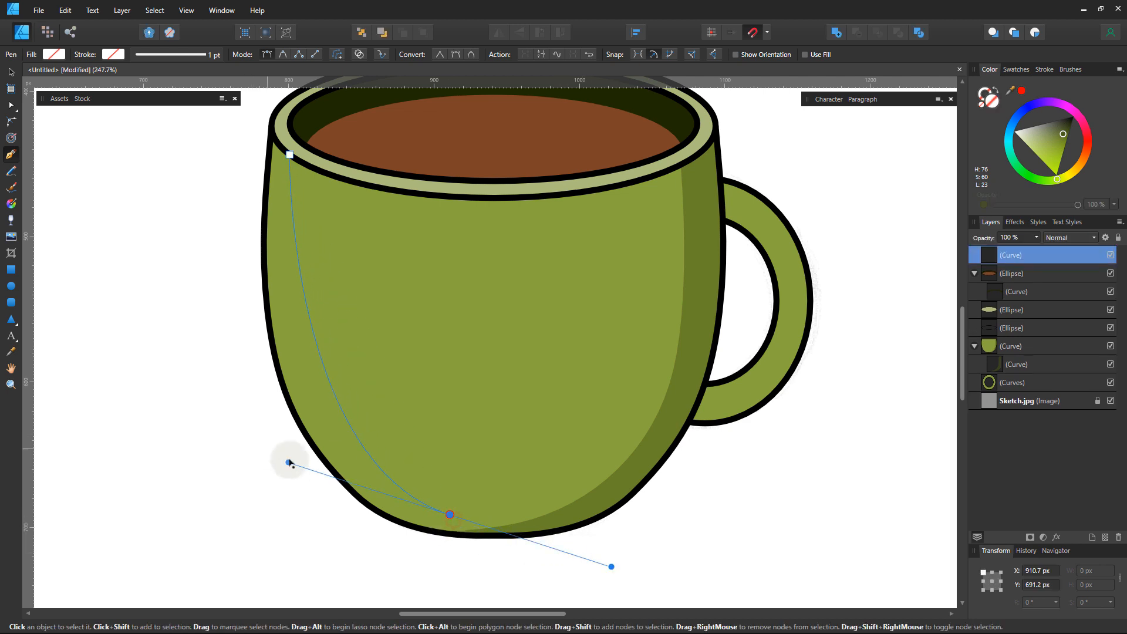
# - Bend the left curve to follow the mug's outline and shift its lower end node slightly to the left
pyautogui.moveTo(295, 209); pyautogui.dragTo(282, 226)
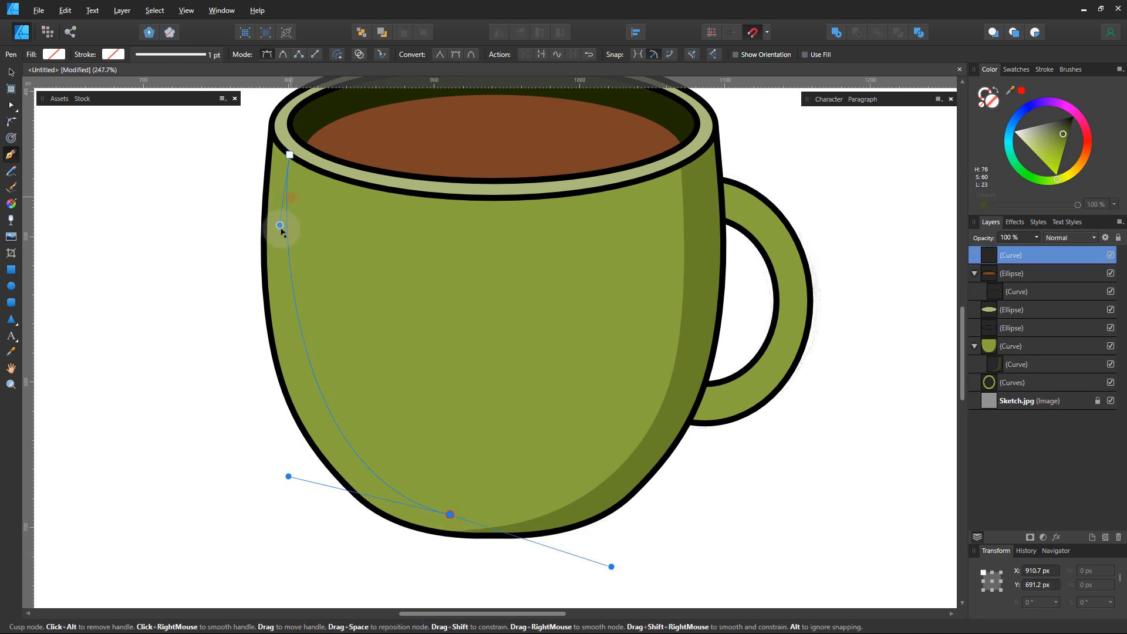
pyautogui.moveTo(288, 477); pyautogui.dragTo(254, 438)
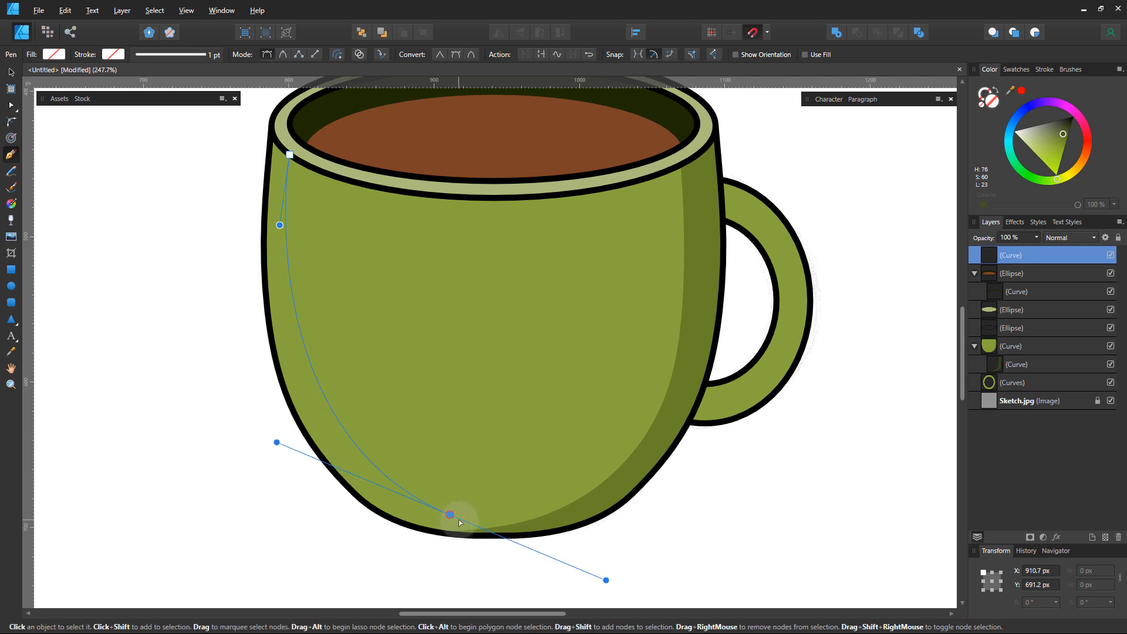
pyautogui.moveTo(451, 515); pyautogui.dragTo(429, 514)
pyautogui.moveTo(254, 438); pyautogui.dragTo(279, 443)
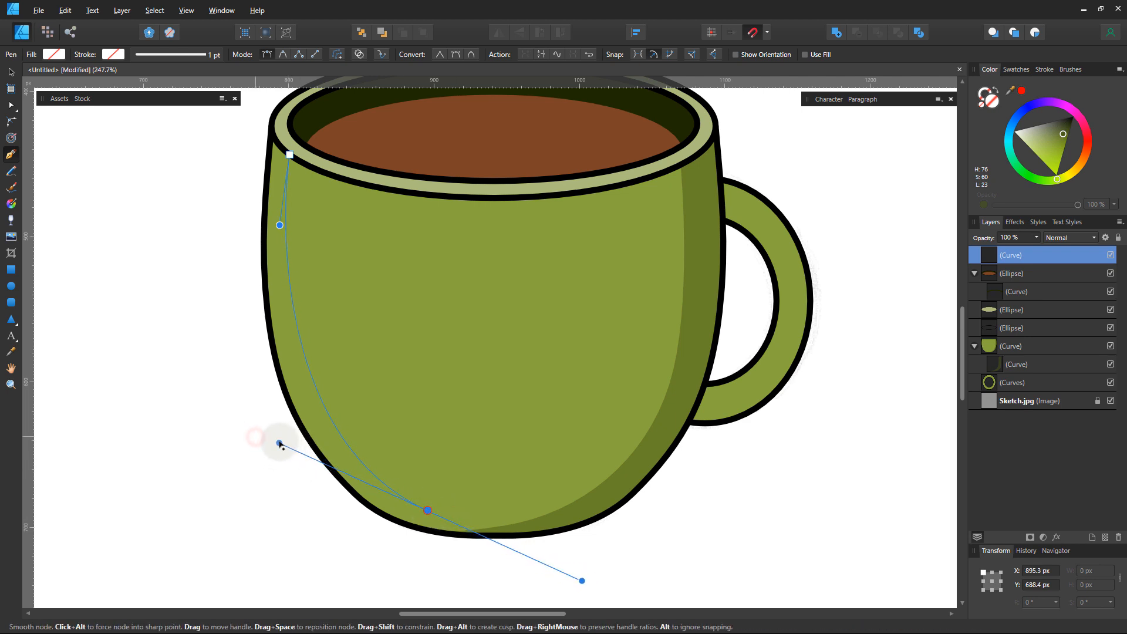
# - Close the left curve at its starting node and bend the closing segment outward into a thin highlight crescent
pyautogui.click(289, 155)
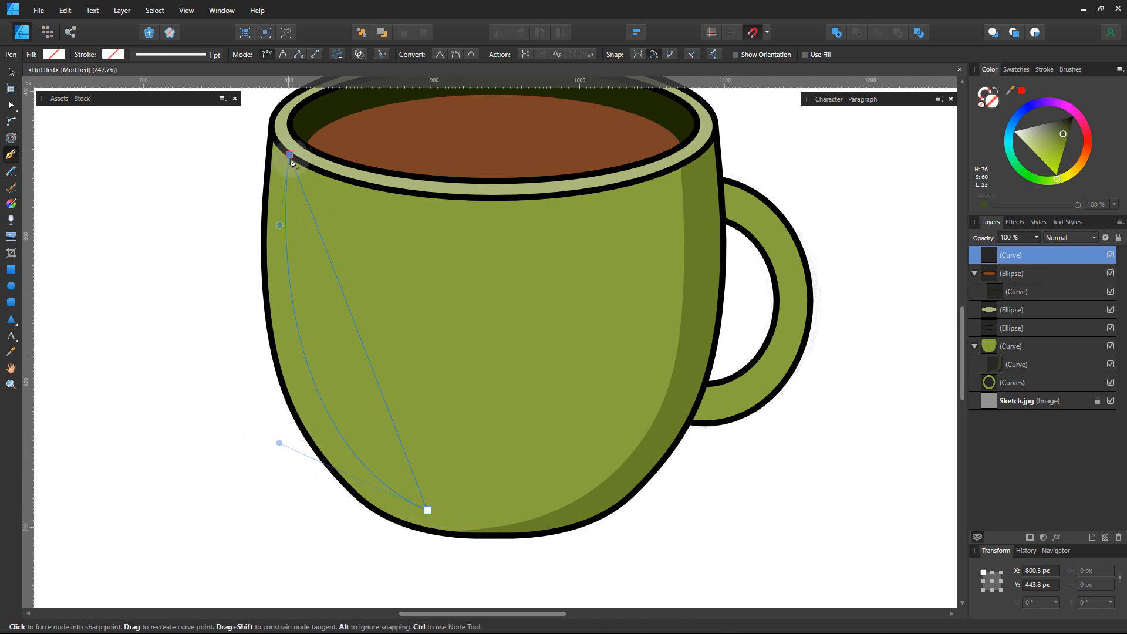
pyautogui.moveTo(364, 355); pyautogui.dragTo(301, 390)
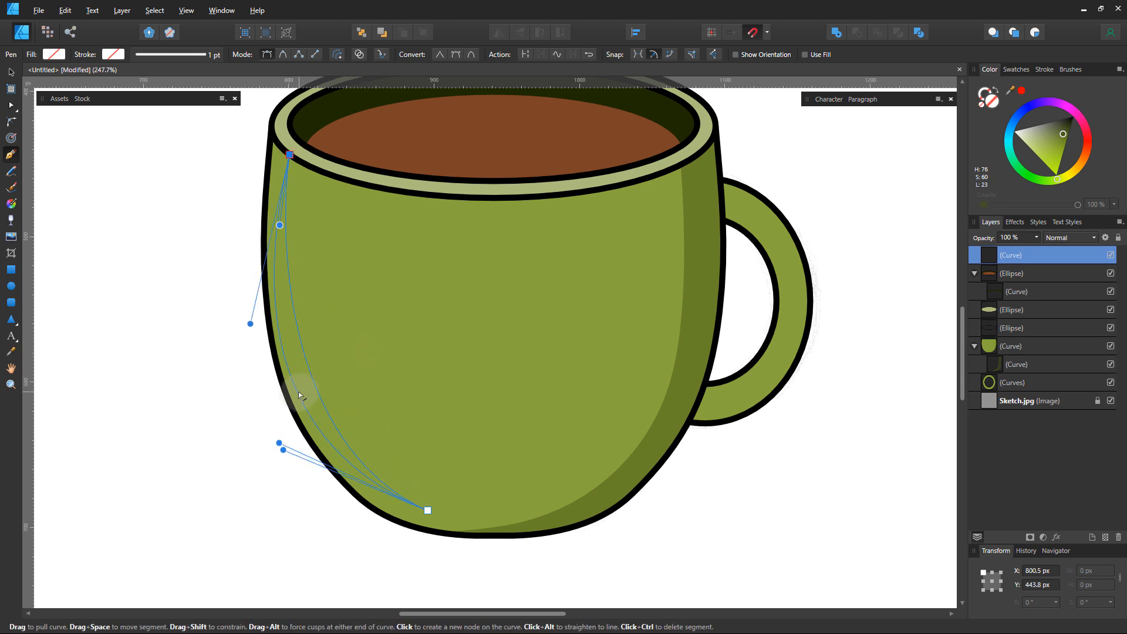
pyautogui.moveTo(255, 317); pyautogui.dragTo(259, 315)
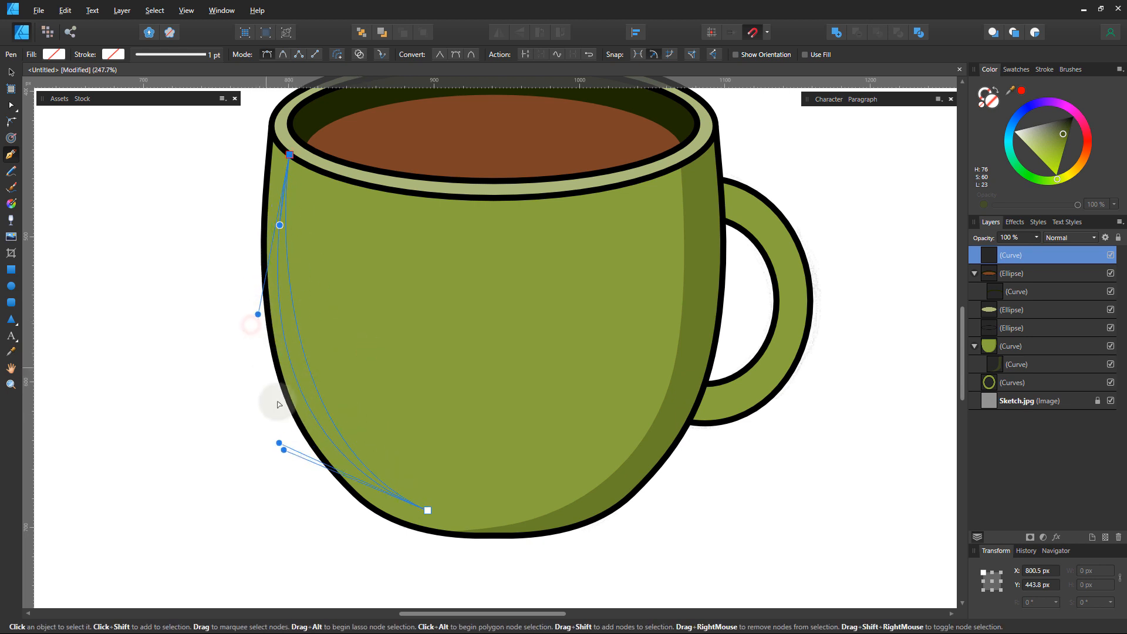
pyautogui.moveTo(279, 443); pyautogui.dragTo(290, 464)
# - Fill the highlight crescent with light green H 76, S 48, L 67 and deselect it
pyautogui.moveTo(1061, 135); pyautogui.dragTo(1037, 142)
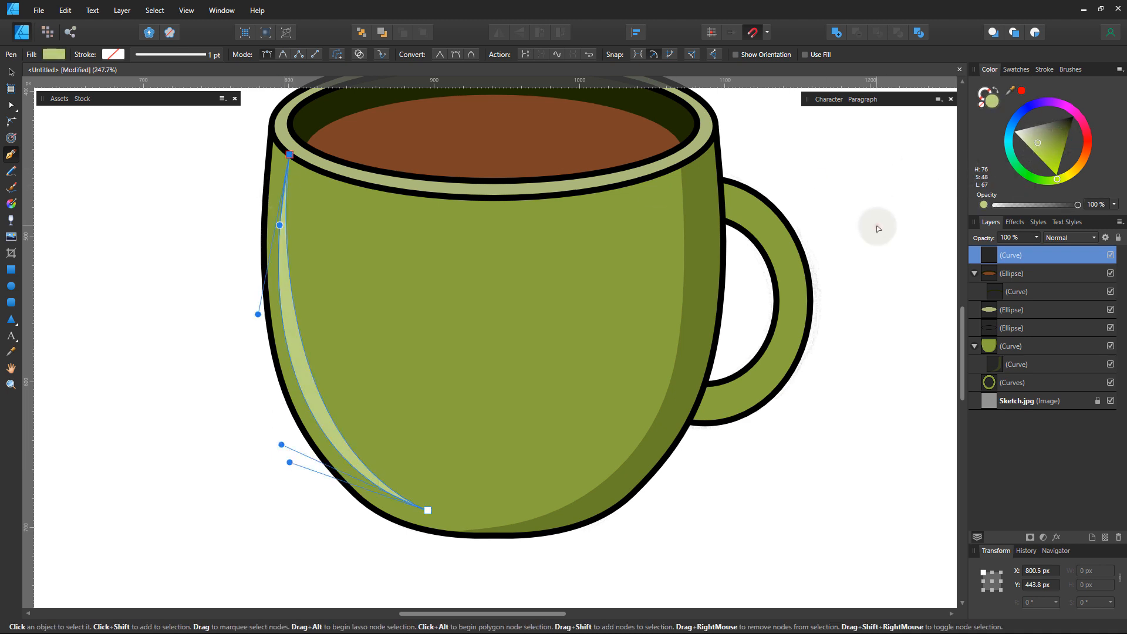
pyautogui.keyDown('ctrl'); pyautogui.click(877, 226); pyautogui.keyUp('ctrl')
pyautogui.scroll(-4, 510, 387)
pyautogui.scroll(2, 480, 349)
# - Draw an open Pen curve over the coffee's right part, from its back edge around to its front edge
pyautogui.press('v')
pyautogui.scroll(6, 726, 209)
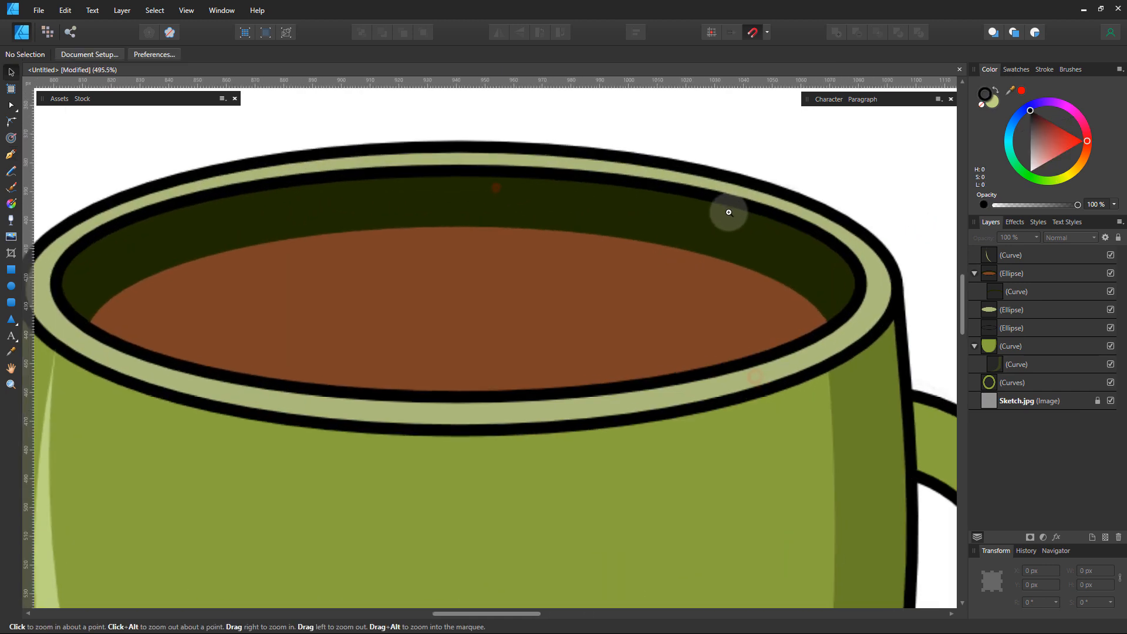
pyautogui.click(11, 154)
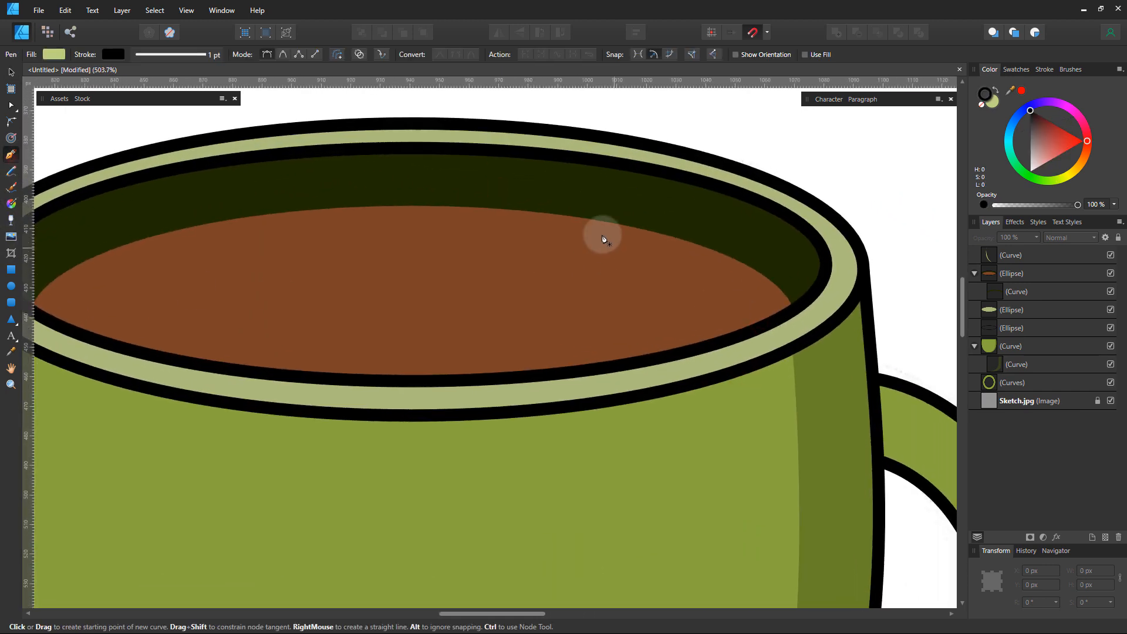
pyautogui.click(532, 210)
pyautogui.moveTo(716, 303); pyautogui.dragTo(693, 343)
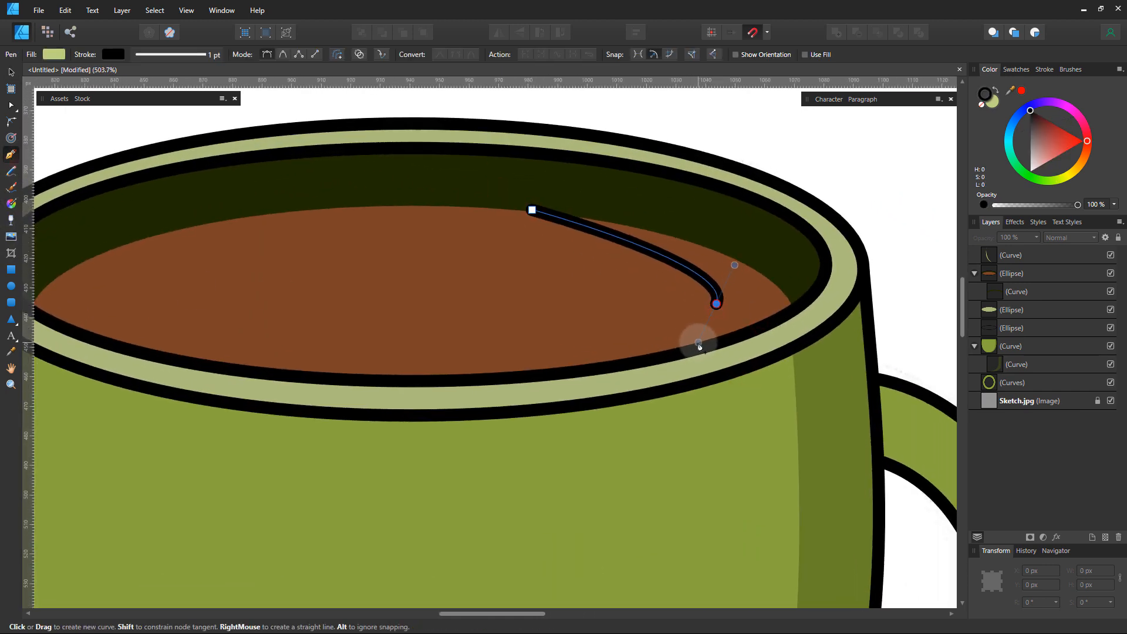
pyautogui.moveTo(531, 210); pyautogui.dragTo(516, 215)
pyautogui.moveTo(734, 264); pyautogui.dragTo(707, 243)
pyautogui.click(716, 304)
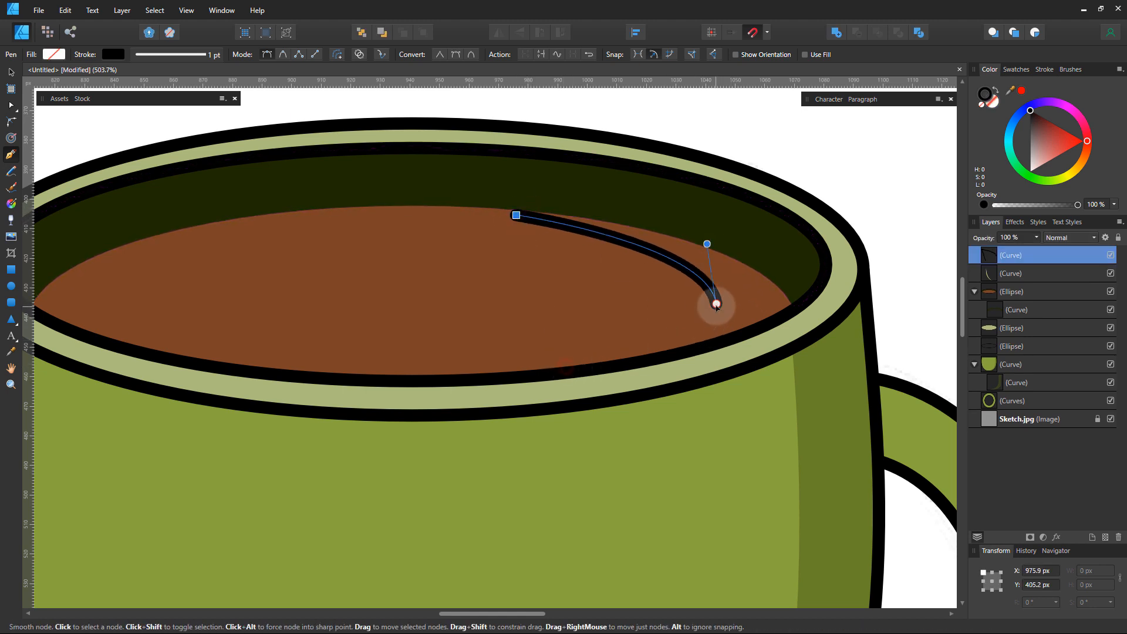
pyautogui.click(551, 369)
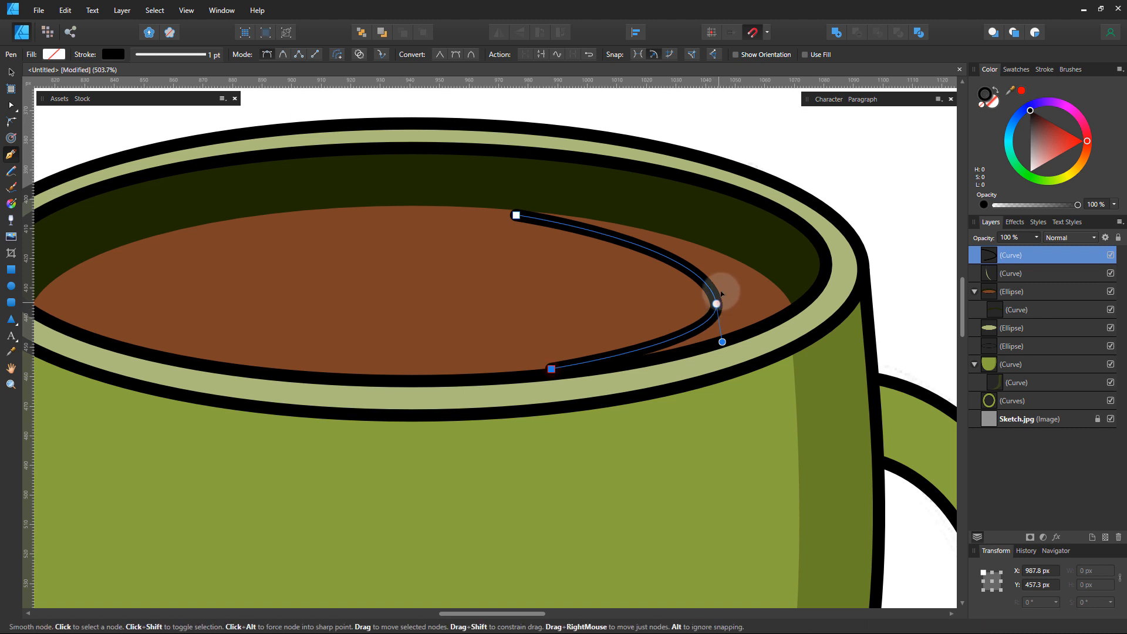
# - Reshape the curve's middle and end nodes into a smooth arc that meets the coffee's back and front edges
pyautogui.moveTo(716, 303); pyautogui.dragTo(711, 236)
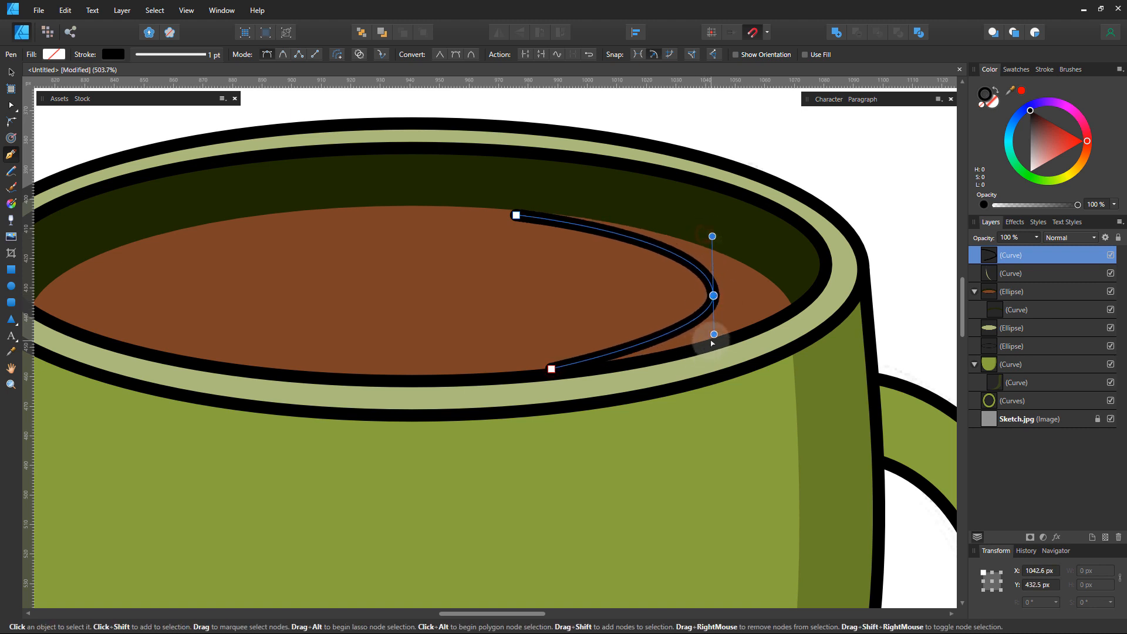
pyautogui.moveTo(549, 369); pyautogui.dragTo(574, 360)
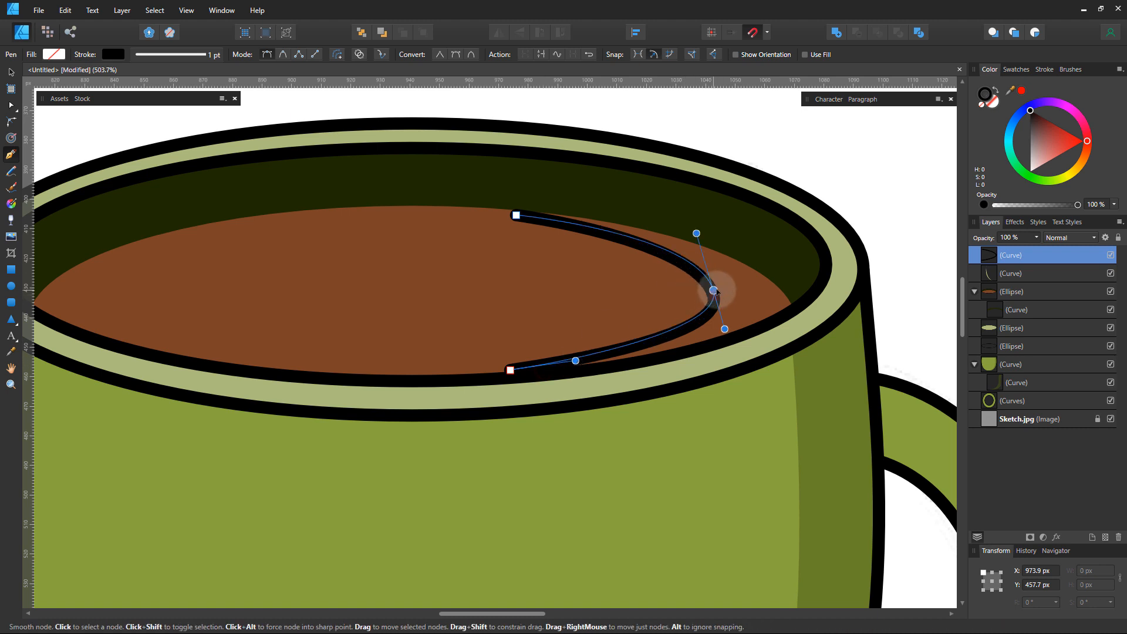
pyautogui.moveTo(696, 233); pyautogui.dragTo(708, 236)
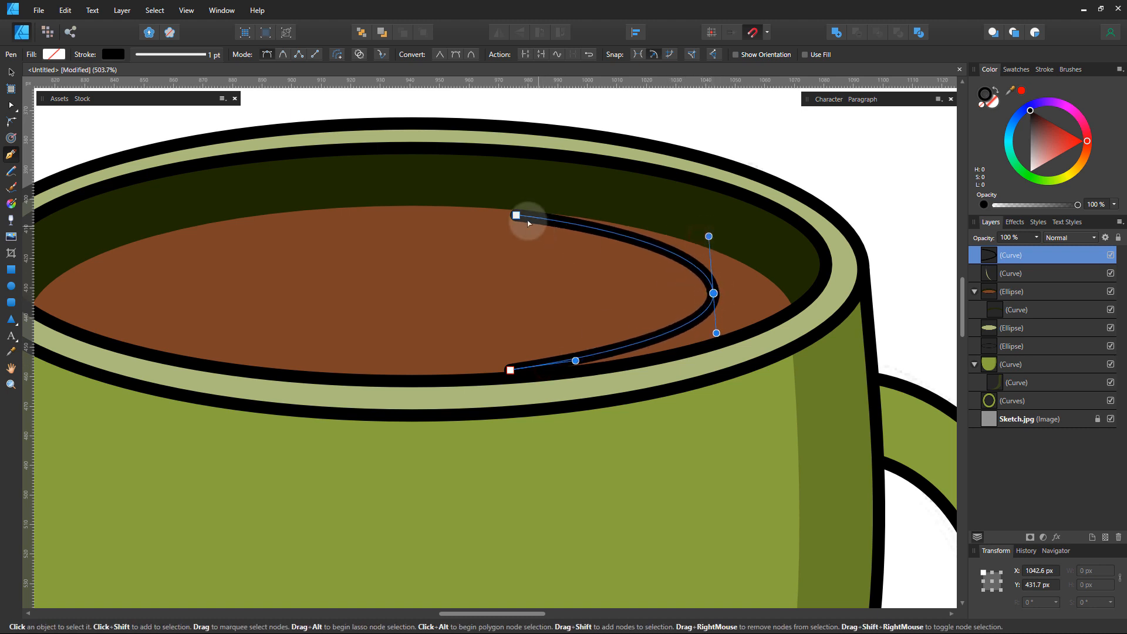
pyautogui.moveTo(517, 216); pyautogui.dragTo(507, 207)
pyautogui.moveTo(510, 370); pyautogui.dragTo(505, 374)
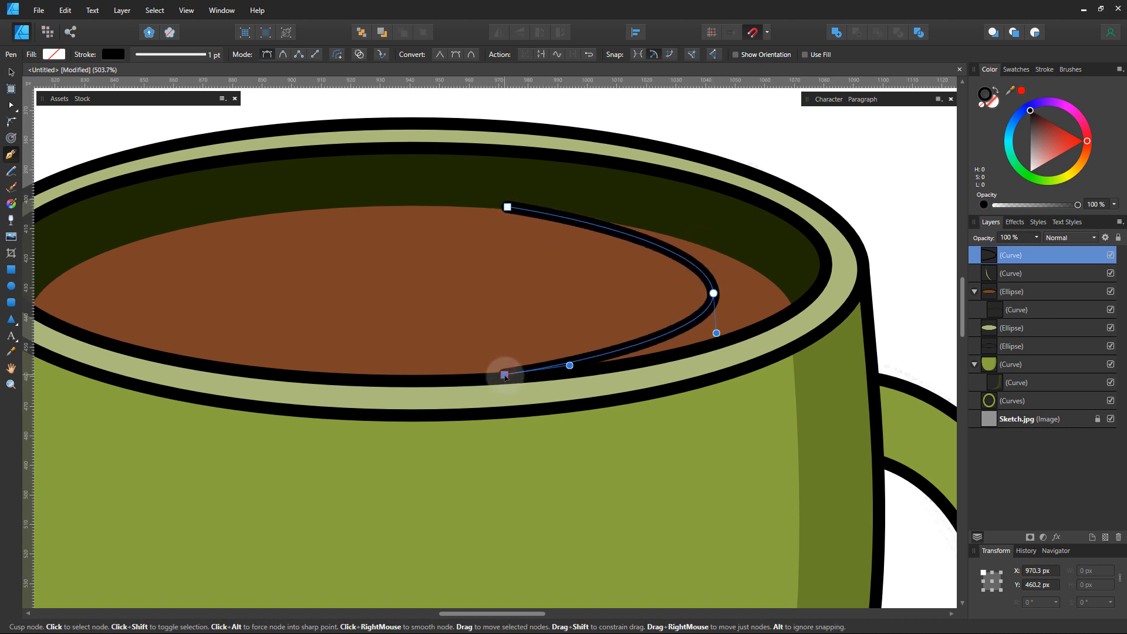
# - Extend the arc around the outside of the coffee along the mug's right rim and close it at its starting node
pyautogui.click(534, 394)
pyautogui.moveTo(826, 295); pyautogui.dragTo(839, 283)
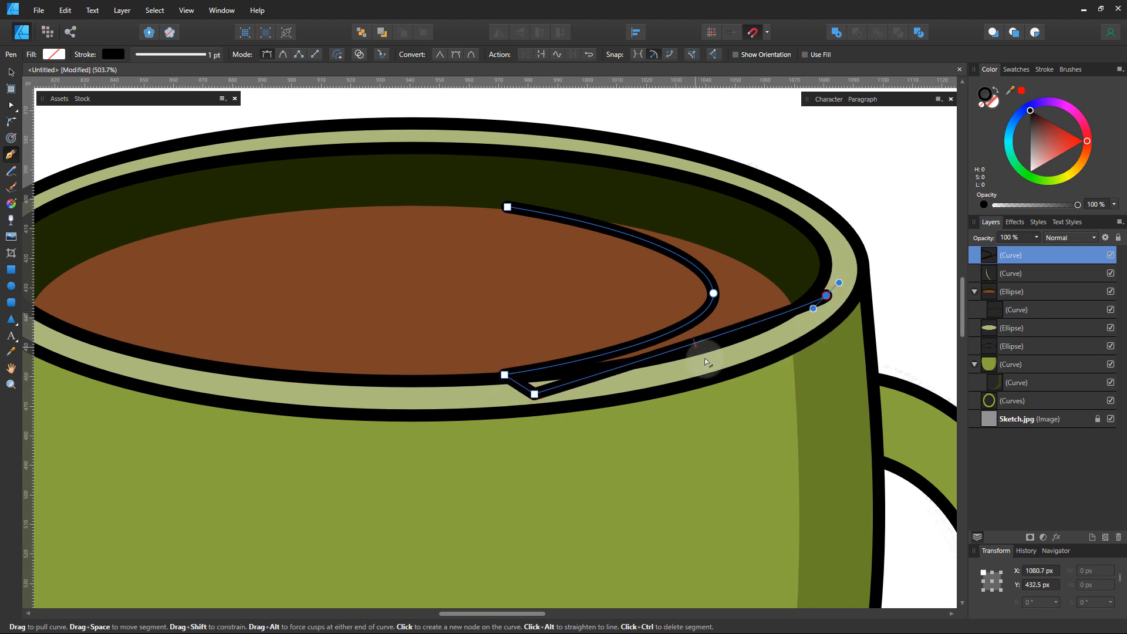
pyautogui.click(837, 205)
pyautogui.click(715, 170)
pyautogui.click(581, 172)
pyautogui.click(507, 206)
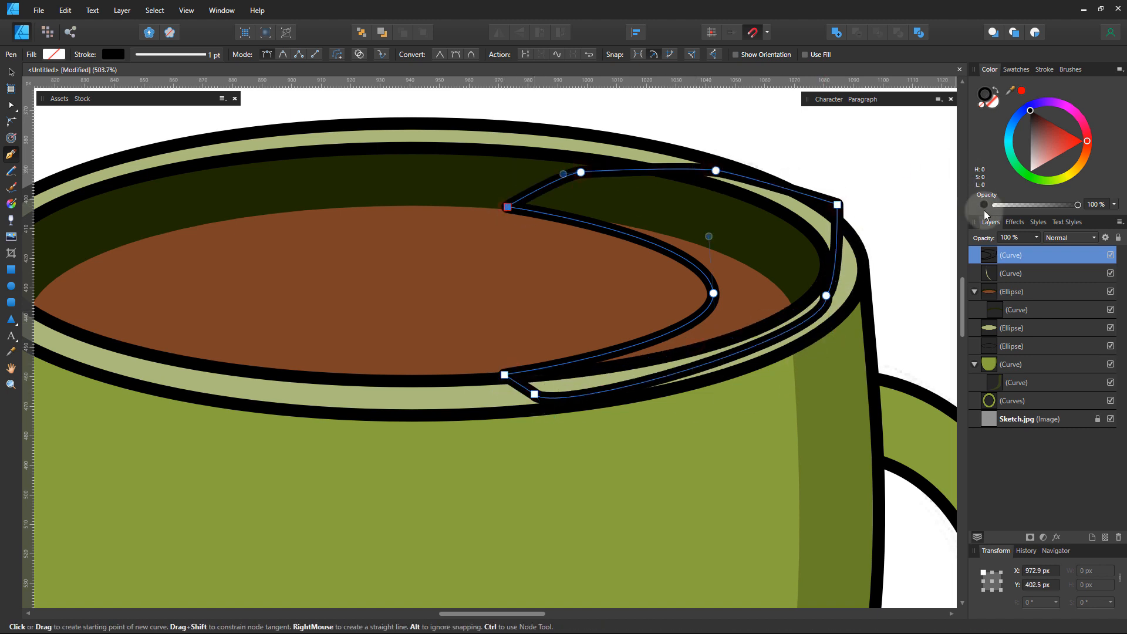
# - Remove the closed shape's stroke and fill it with dark brown H 21, S 59, L 19
pyautogui.click(1001, 98)
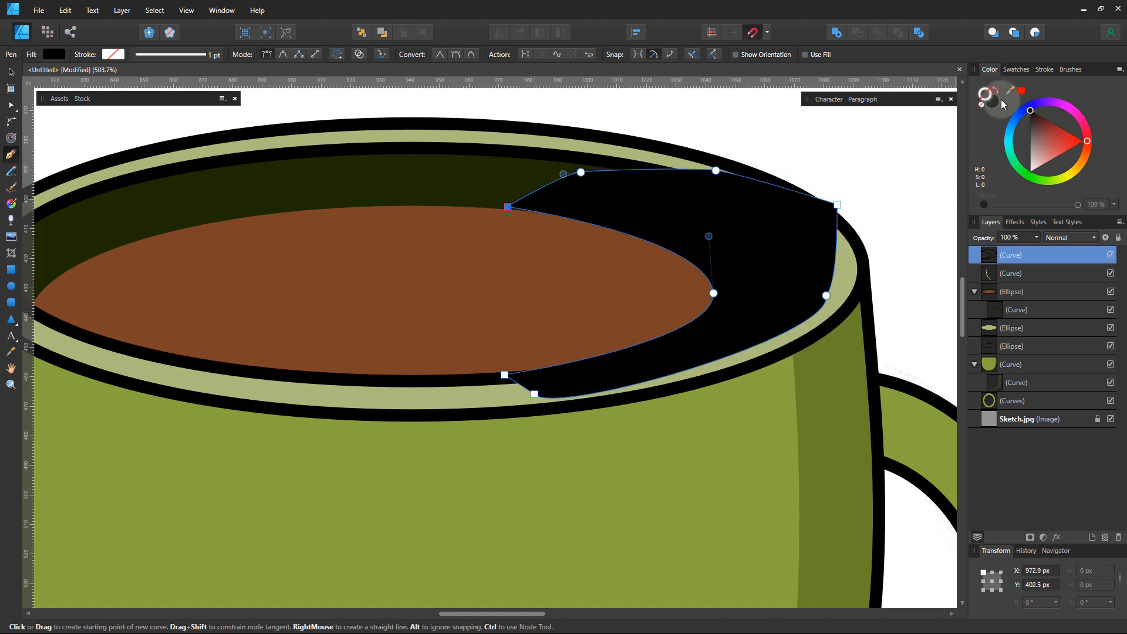
pyautogui.click(1016, 69)
pyautogui.click(1027, 121)
pyautogui.click(990, 70)
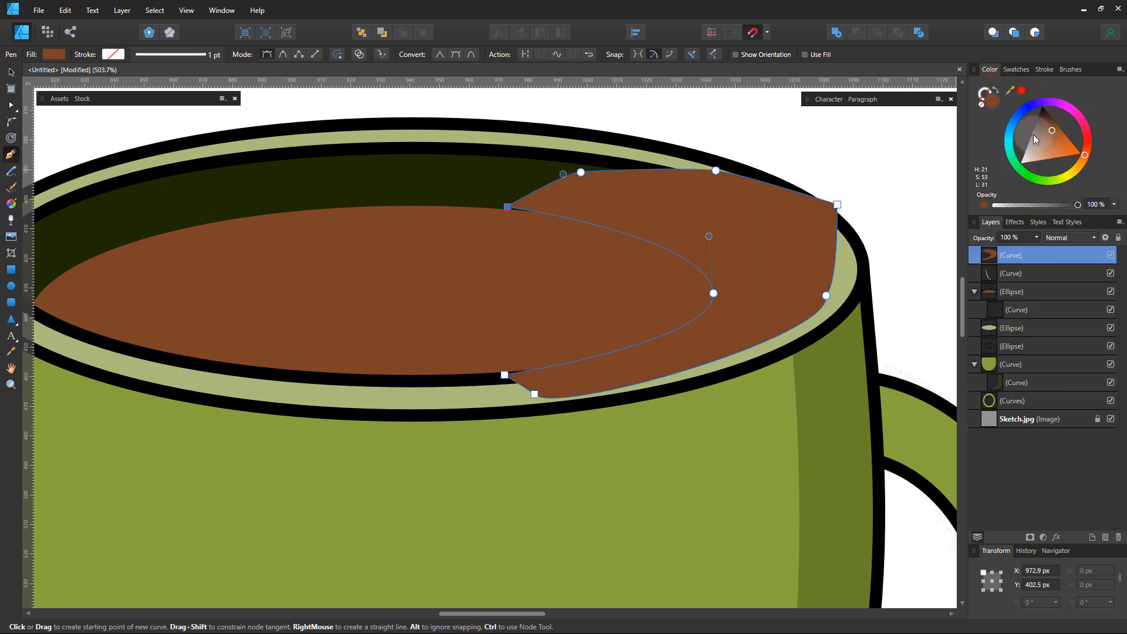
pyautogui.click(1048, 121)
# - Clip the dark brown shadow inside the coffee ellipse and deselect it
pyautogui.moveTo(1046, 254); pyautogui.dragTo(1041, 296)
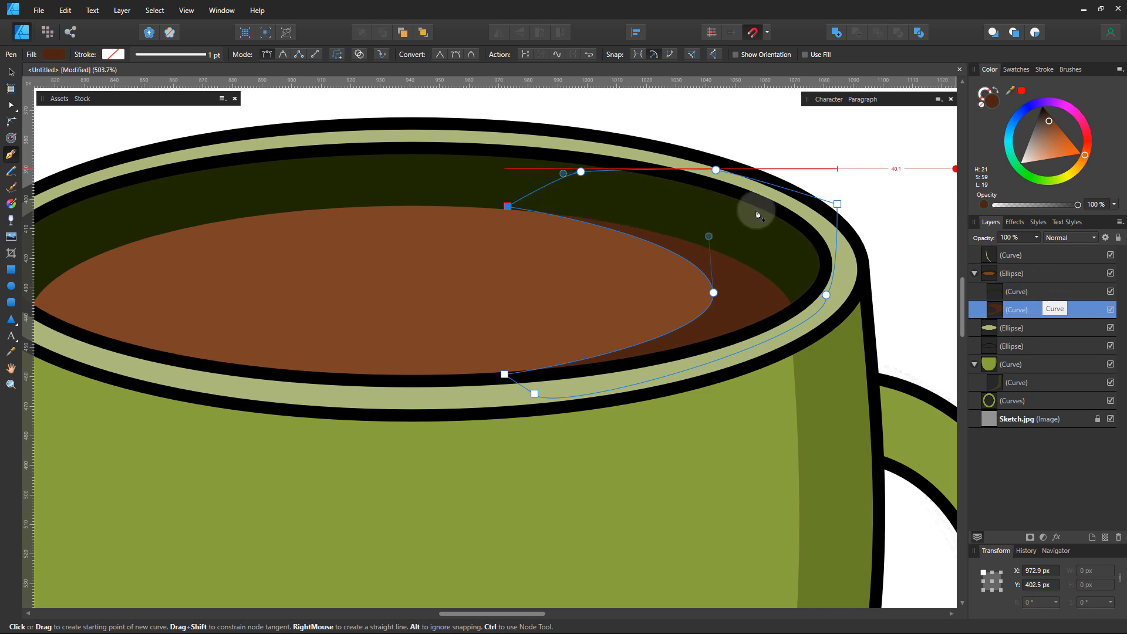
pyautogui.click(11, 72)
pyautogui.click(197, 133)
pyautogui.scroll(-6, 722, 305)
pyautogui.click(849, 320)
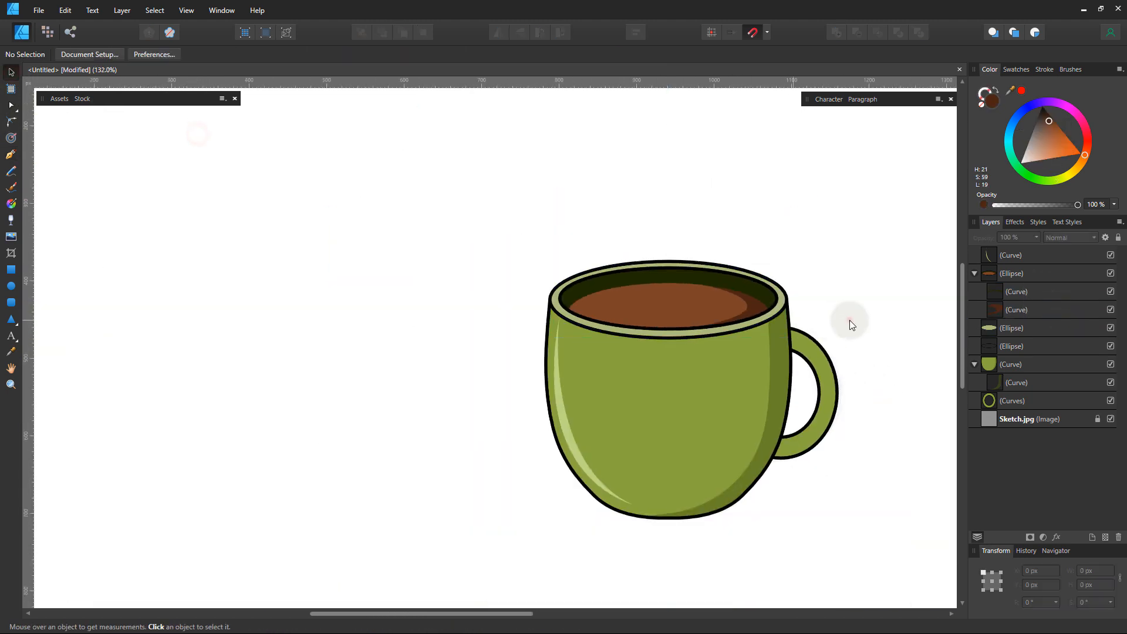
pyautogui.scroll(2, 880, 427)
pyautogui.click(847, 483)
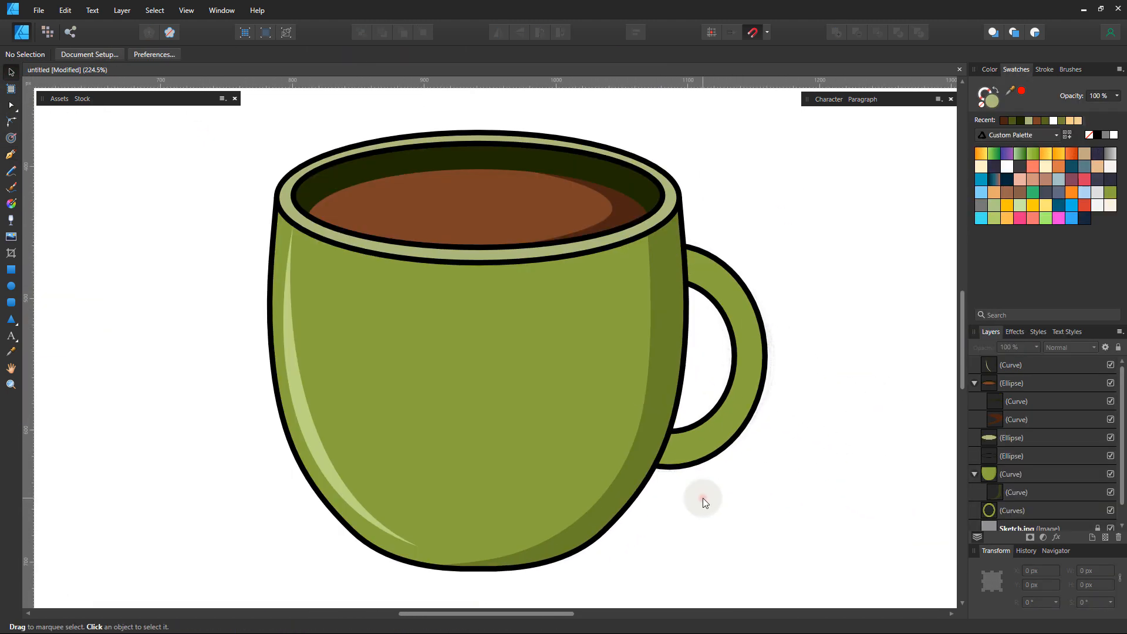
# - Draw a light green rectangle about 90 × 287 px down the mug's left side, converted to curves and clipped inside the body
pyautogui.click(702, 498)
pyautogui.click(11, 270)
pyautogui.moveTo(308, 208); pyautogui.dragTo(426, 585)
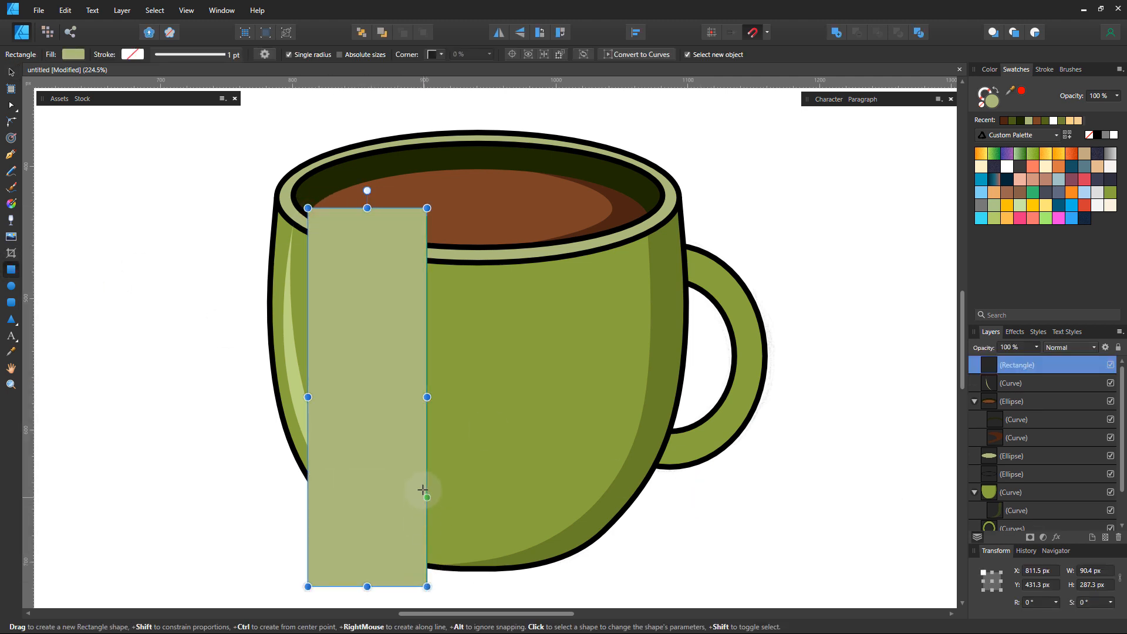
pyautogui.click(628, 52)
pyautogui.moveTo(1032, 373); pyautogui.dragTo(1036, 498)
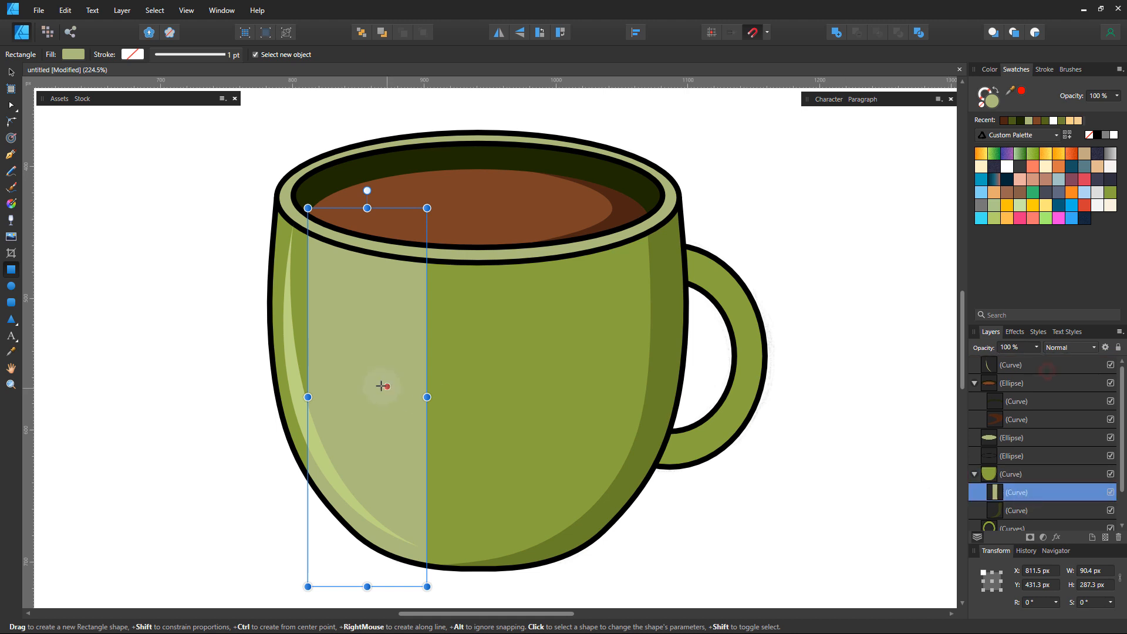
# - Move the rectangle's corner nodes and bend both long sides to the left to follow the mug's contour
pyautogui.press('a')
pyautogui.moveTo(307, 586); pyautogui.dragTo(367, 581)
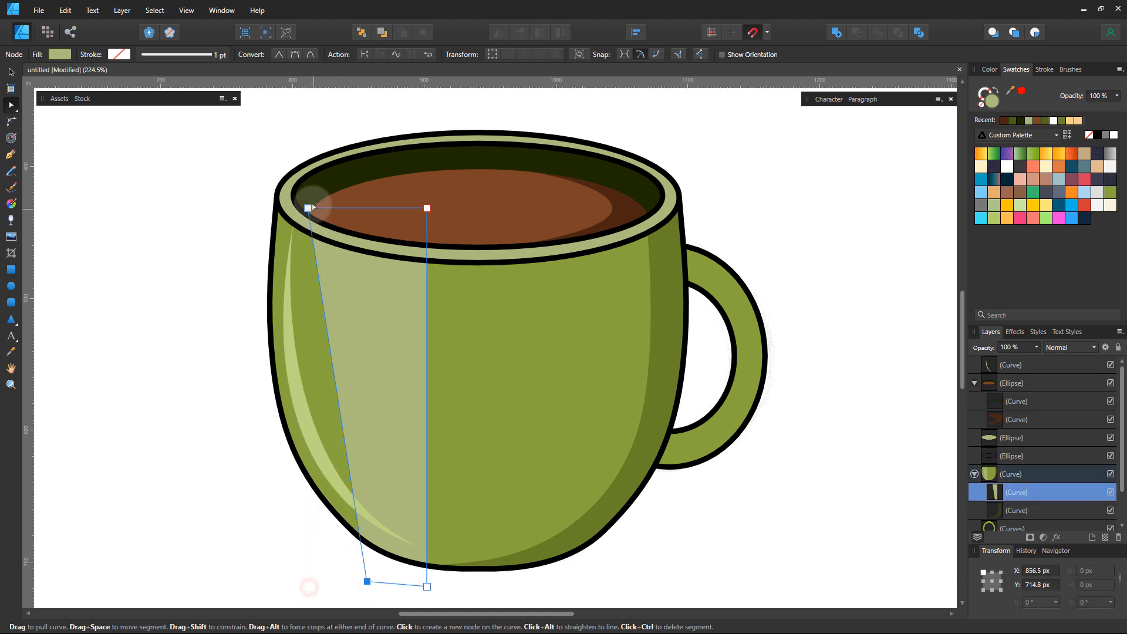
pyautogui.moveTo(307, 208); pyautogui.dragTo(318, 207)
pyautogui.moveTo(333, 304); pyautogui.dragTo(267, 326)
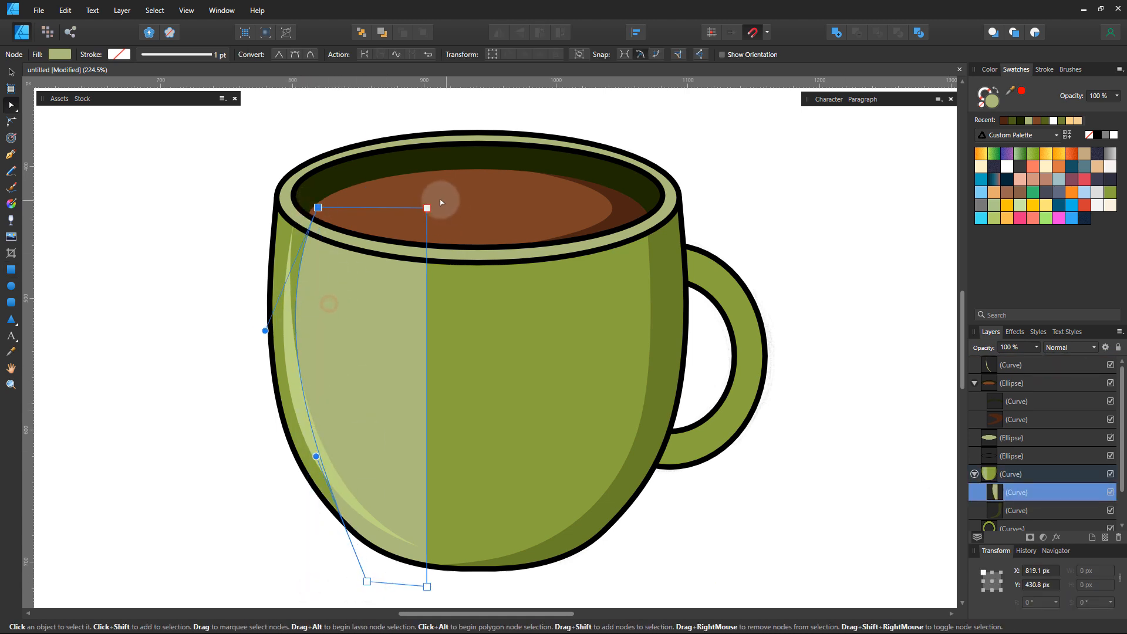
pyautogui.moveTo(426, 208); pyautogui.dragTo(433, 208)
pyautogui.moveTo(431, 301); pyautogui.dragTo(360, 299)
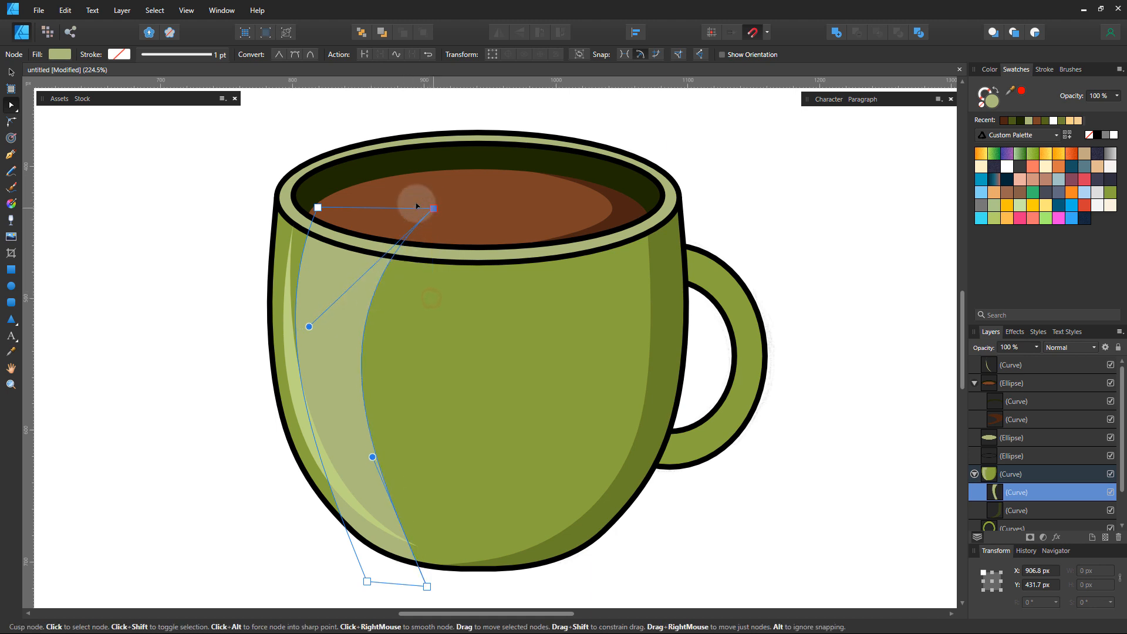
# - Refine the curved band by narrowing its upper end, adjusting its right side's curvature and shifting its lower nodes
pyautogui.moveTo(434, 208); pyautogui.dragTo(404, 214)
pyautogui.moveTo(427, 586); pyautogui.dragTo(437, 581)
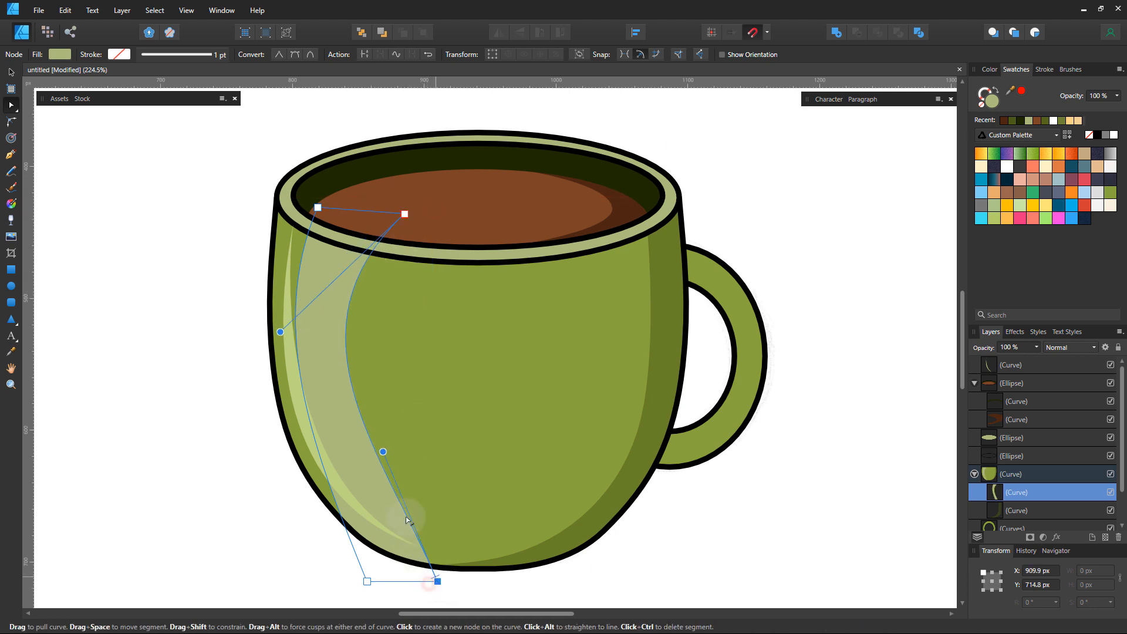
pyautogui.moveTo(381, 451); pyautogui.dragTo(388, 519)
pyautogui.moveTo(366, 581)
pyautogui.mouseDown()
pyautogui.moveTo(358, 569)
pyautogui.moveTo(367, 568)
pyautogui.mouseUp()
pyautogui.moveTo(439, 581); pyautogui.dragTo(450, 579)
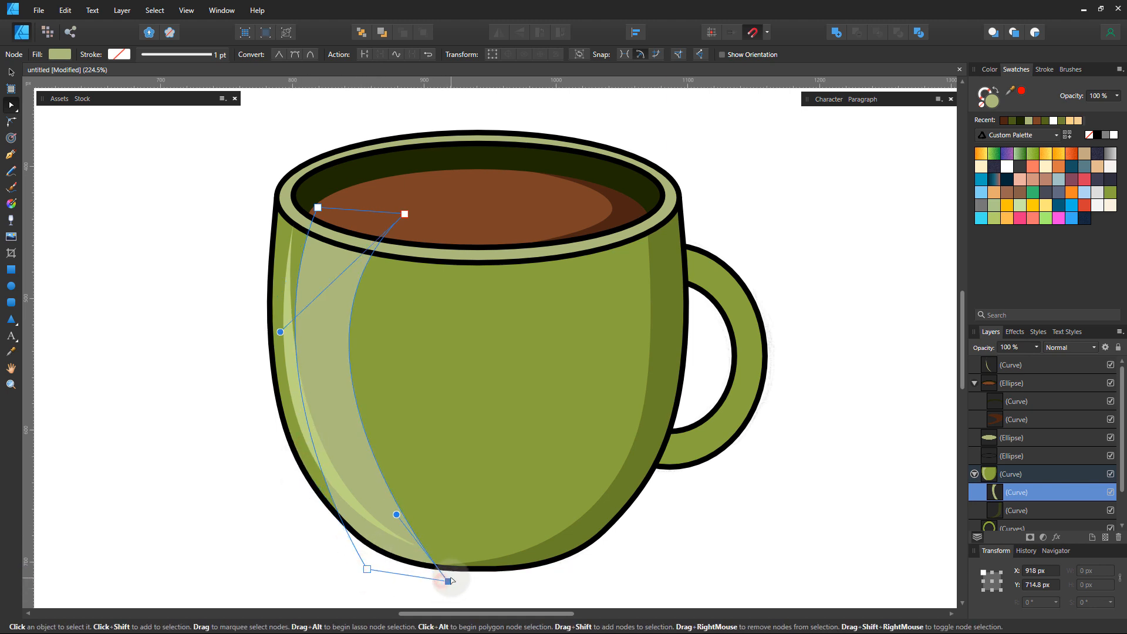
# - Apply an 8 px Gaussian Blur to the highlight band, reduce its opacity to 50% and deselect it
pyautogui.click(1056, 537)
pyautogui.moveTo(703, 174); pyautogui.dragTo(754, 176)
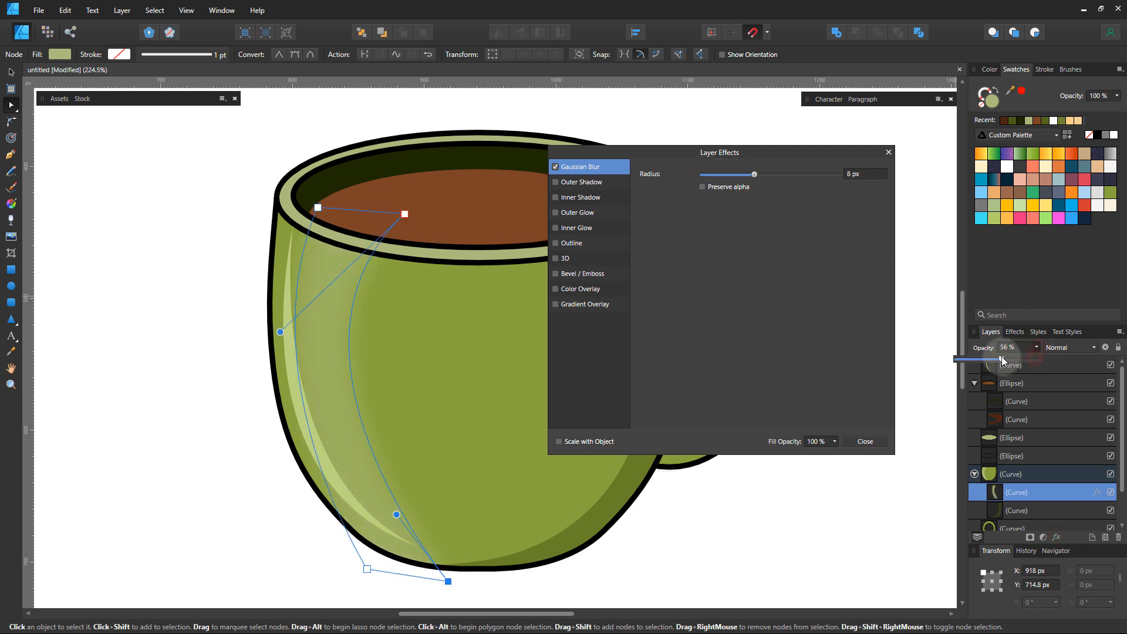
pyautogui.moveTo(998, 357); pyautogui.dragTo(998, 357)
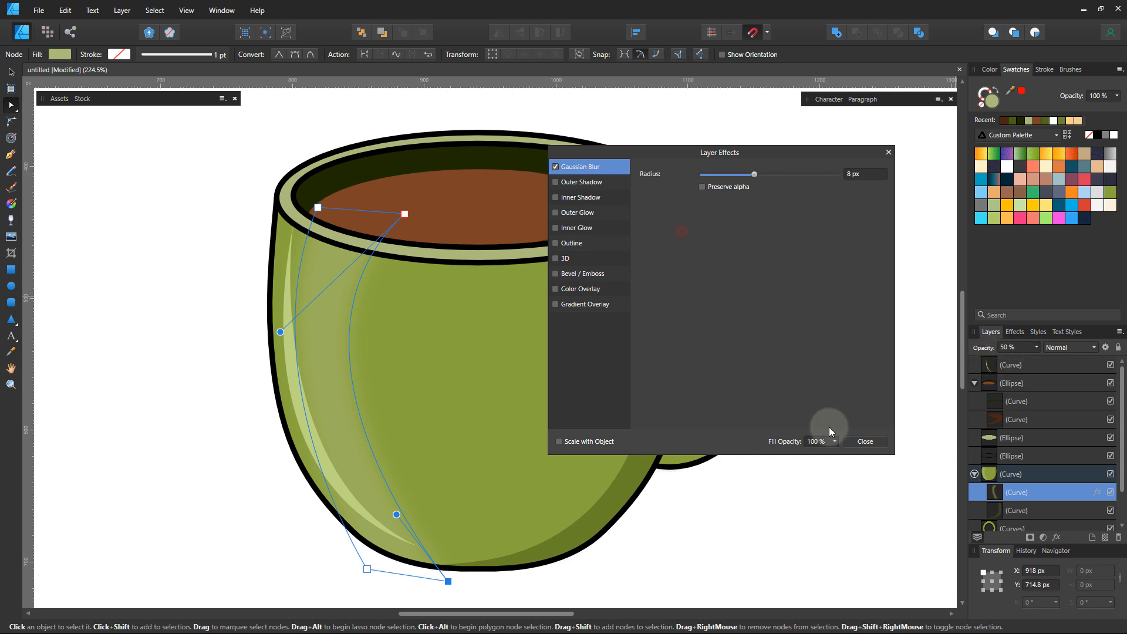
pyautogui.click(864, 441)
pyautogui.click(821, 449)
pyautogui.scroll(-4, 378, 388)
pyautogui.scroll(4, 377, 388)
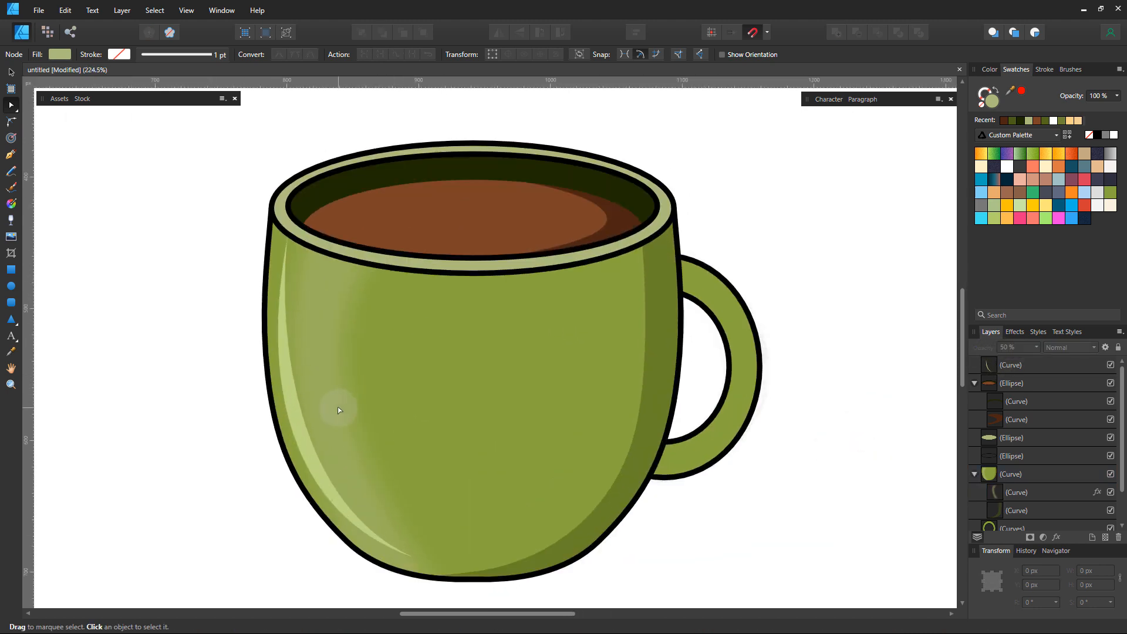
# - Widen the blurred highlight band to about 123 px, lower its opacity to 40% and deselect it
pyautogui.press('v')
pyautogui.click(337, 411)
pyautogui.click(333, 421)
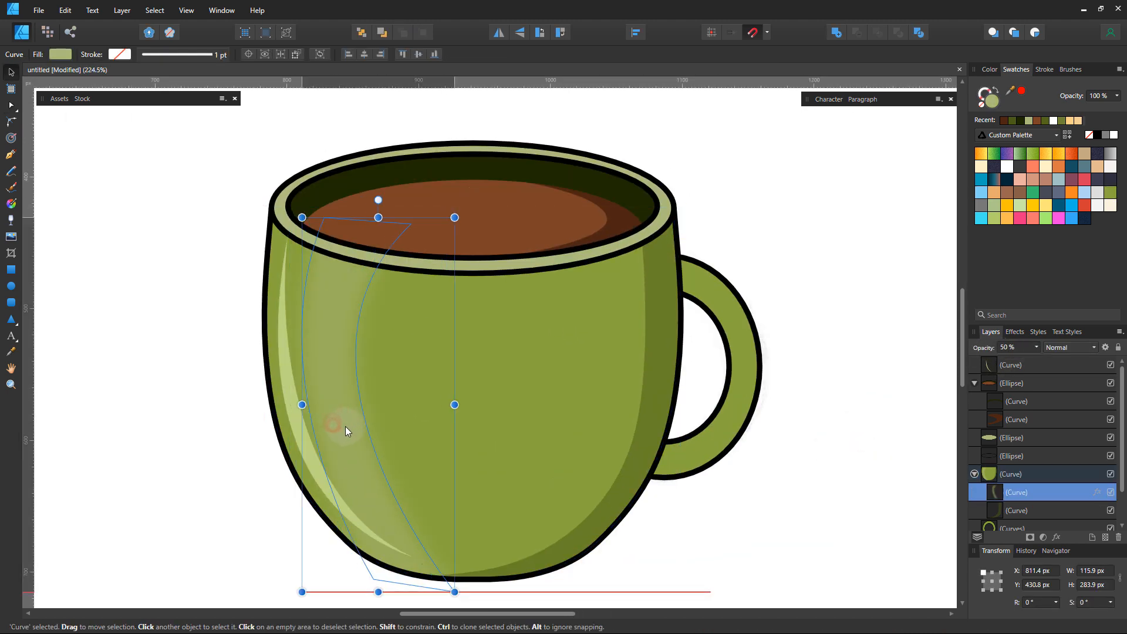
pyautogui.click(183, 436)
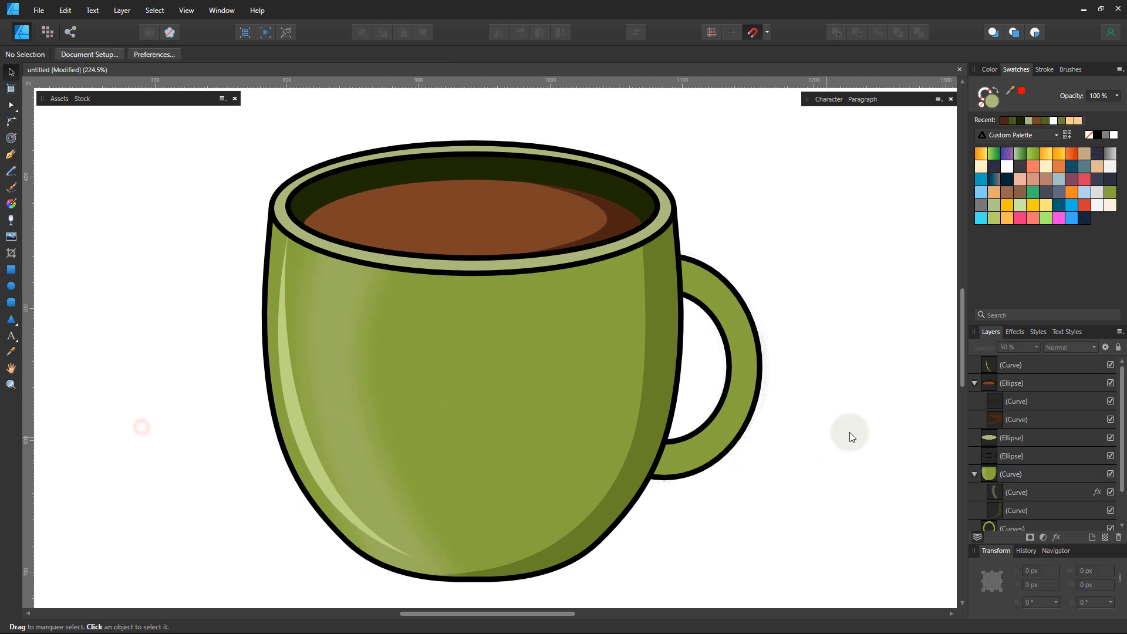
pyautogui.click(366, 458)
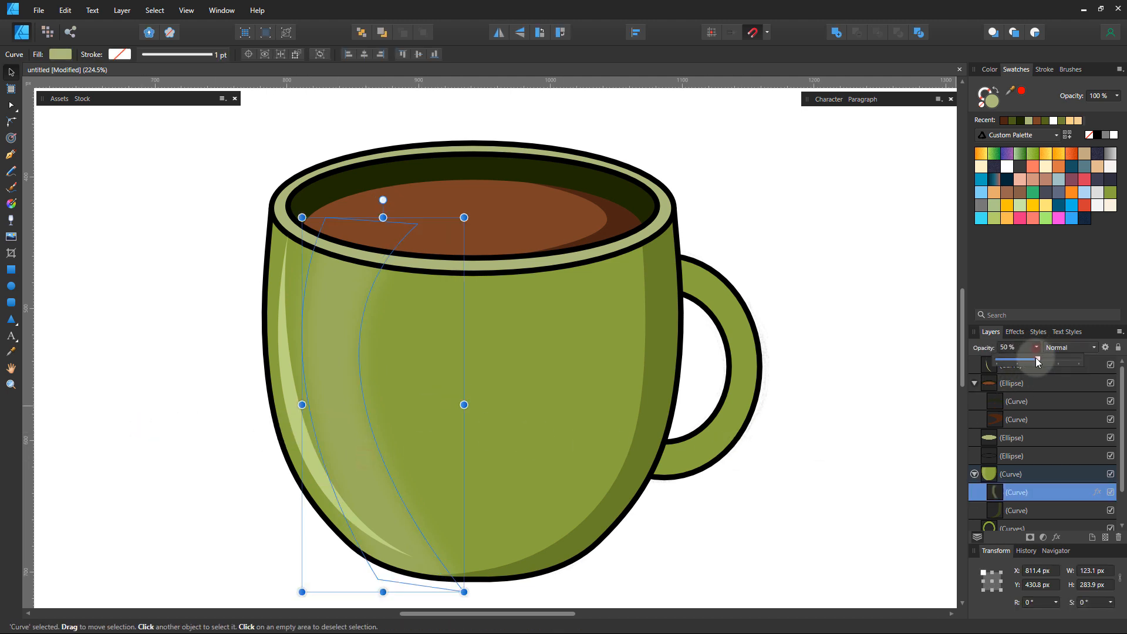
pyautogui.moveTo(1029, 358); pyautogui.dragTo(1031, 358)
pyautogui.click(847, 420)
# - Draw a dark green ellipse about 86 × 146 px over the mug handle
pyautogui.hotkey('ctrl', 'space')
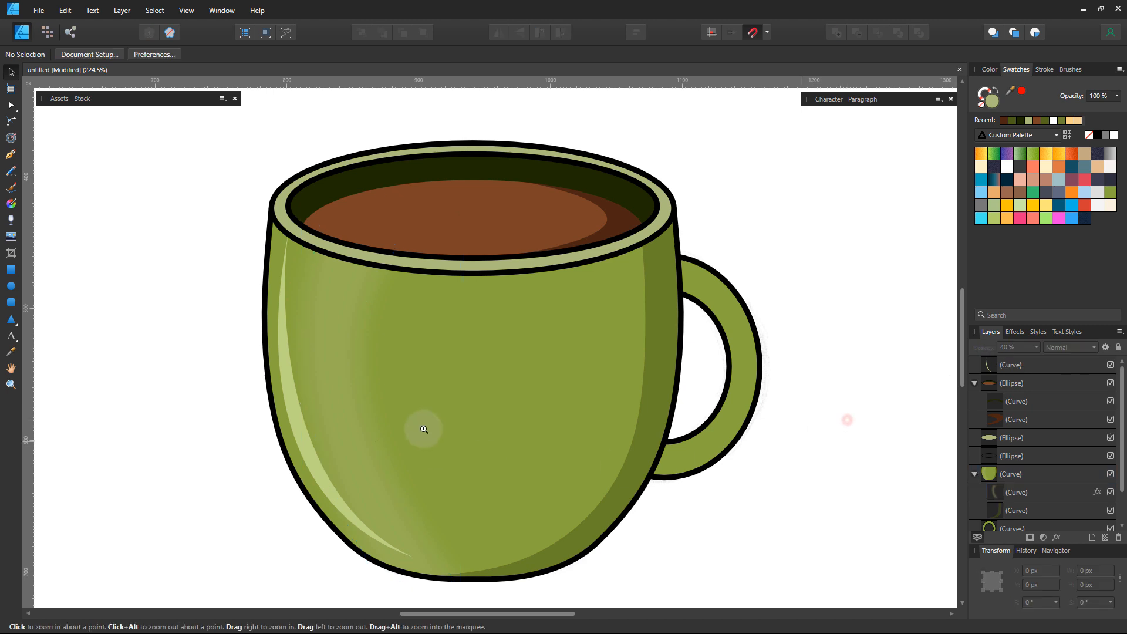
pyautogui.moveTo(425, 430); pyautogui.dragTo(692, 450)
pyautogui.click(10, 286)
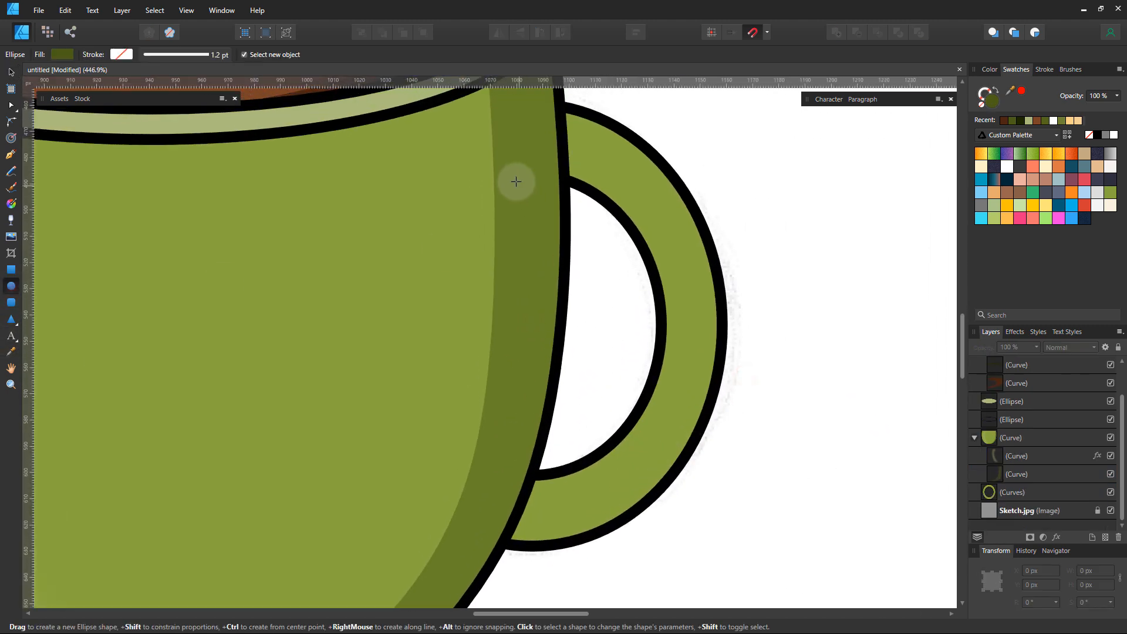
pyautogui.moveTo(471, 132)
pyautogui.mouseDown()
pyautogui.moveTo(643, 473)
pyautogui.moveTo(698, 514)
pyautogui.mouseUp()
pyautogui.press('v')
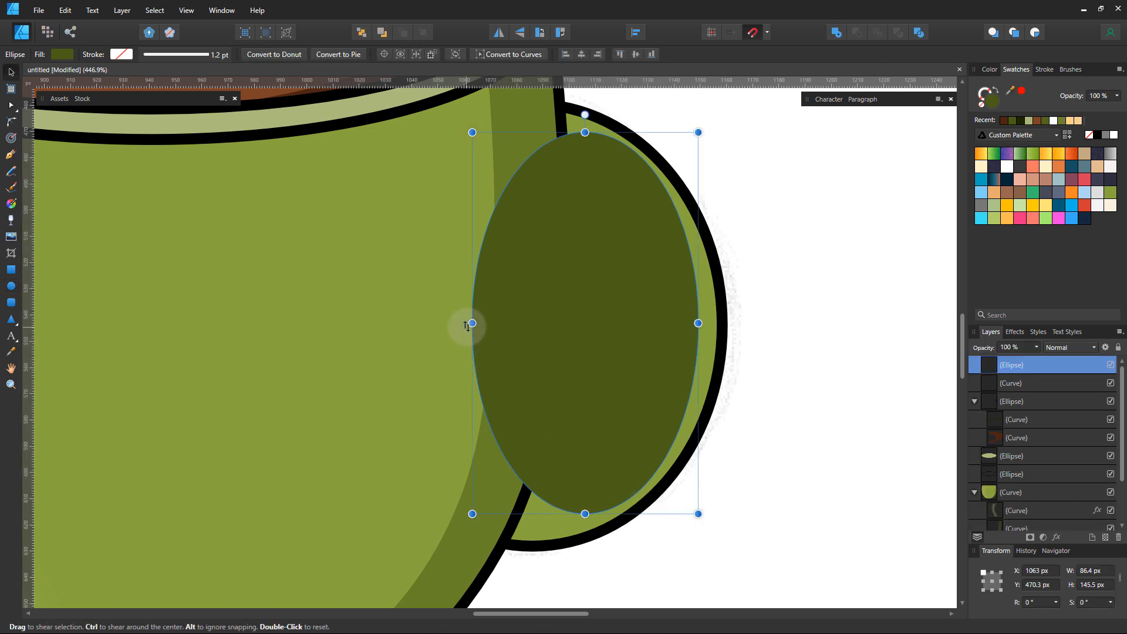
# - Enlarge the ellipse to about 124 × 164 px and position it just inside the handle's outer right edge
pyautogui.moveTo(472, 323); pyautogui.dragTo(383, 322)
pyautogui.moveTo(562, 372); pyautogui.dragTo(563, 368)
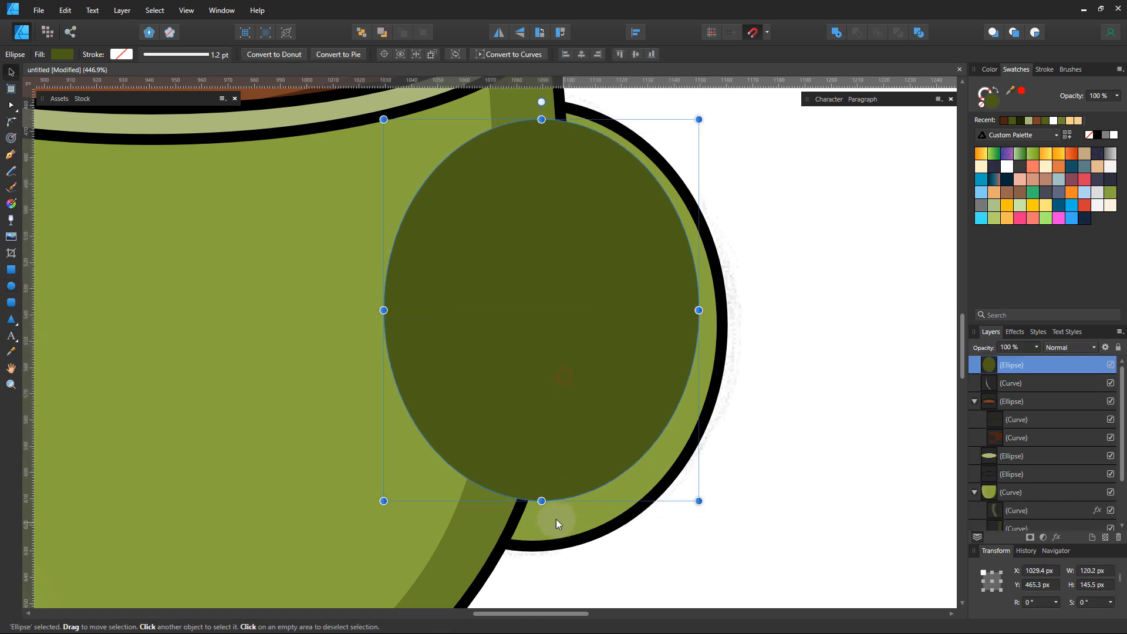
pyautogui.moveTo(541, 499); pyautogui.dragTo(541, 538)
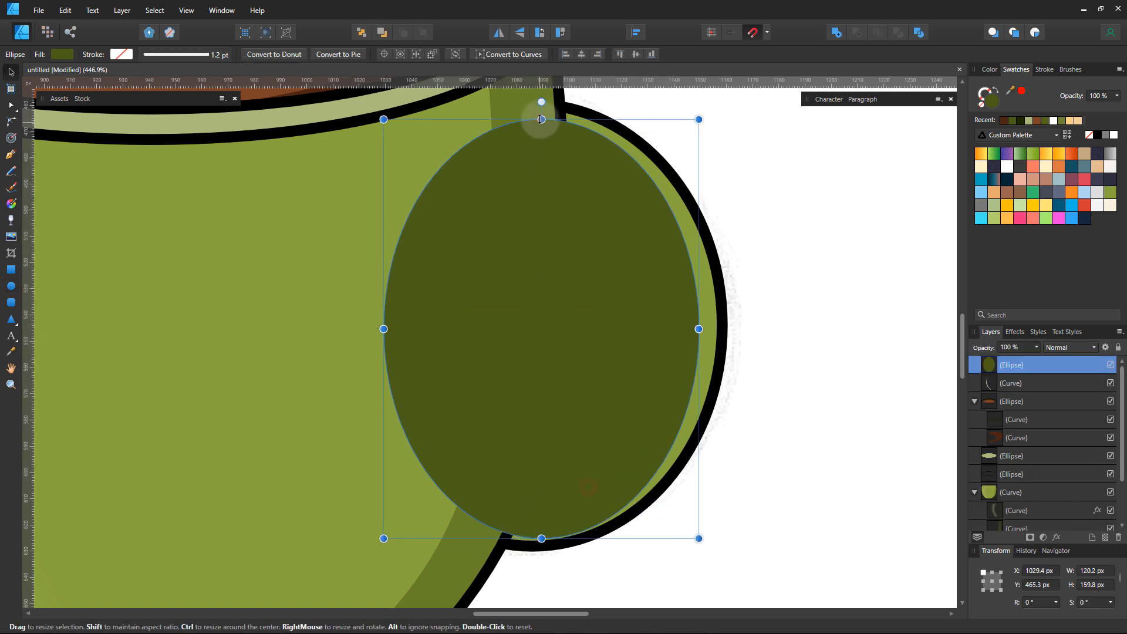
pyautogui.moveTo(541, 119); pyautogui.dragTo(541, 109)
pyautogui.moveTo(699, 322); pyautogui.dragTo(707, 323)
pyautogui.moveTo(661, 323); pyautogui.dragTo(664, 337)
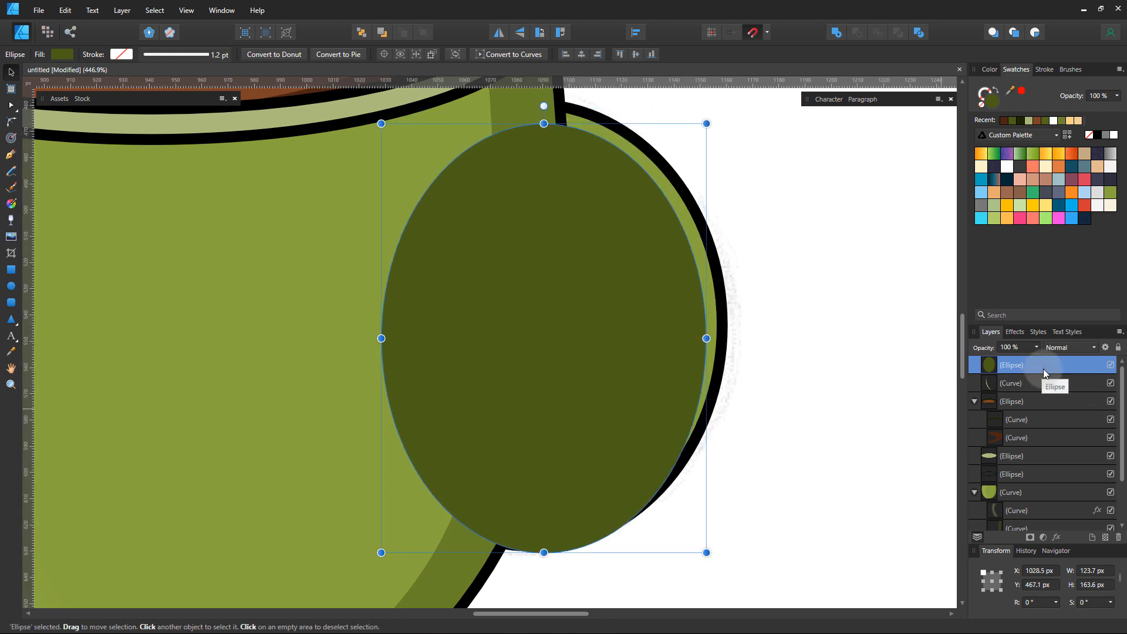
# - Nest the dark green ellipse inside the handle's curves and stretch it to about 167 px high
pyautogui.moveTo(1043, 369)
pyautogui.mouseDown()
pyautogui.moveTo(1037, 502)
pyautogui.moveTo(1034, 492)
pyautogui.mouseUp()
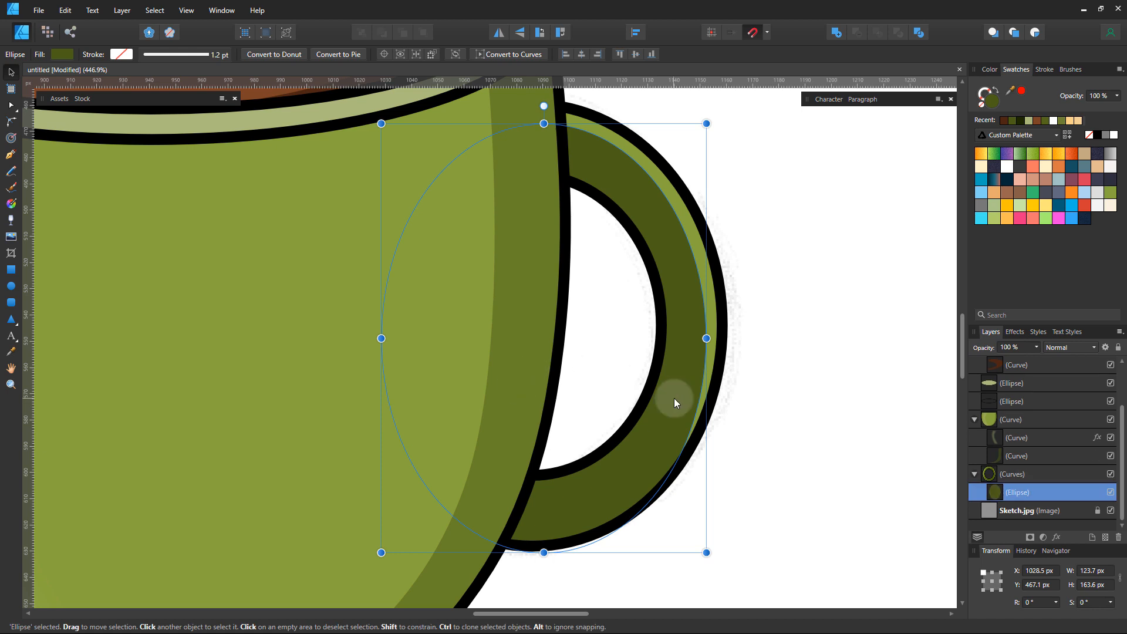
pyautogui.moveTo(543, 123); pyautogui.dragTo(534, 114)
pyautogui.moveTo(543, 552); pyautogui.dragTo(544, 551)
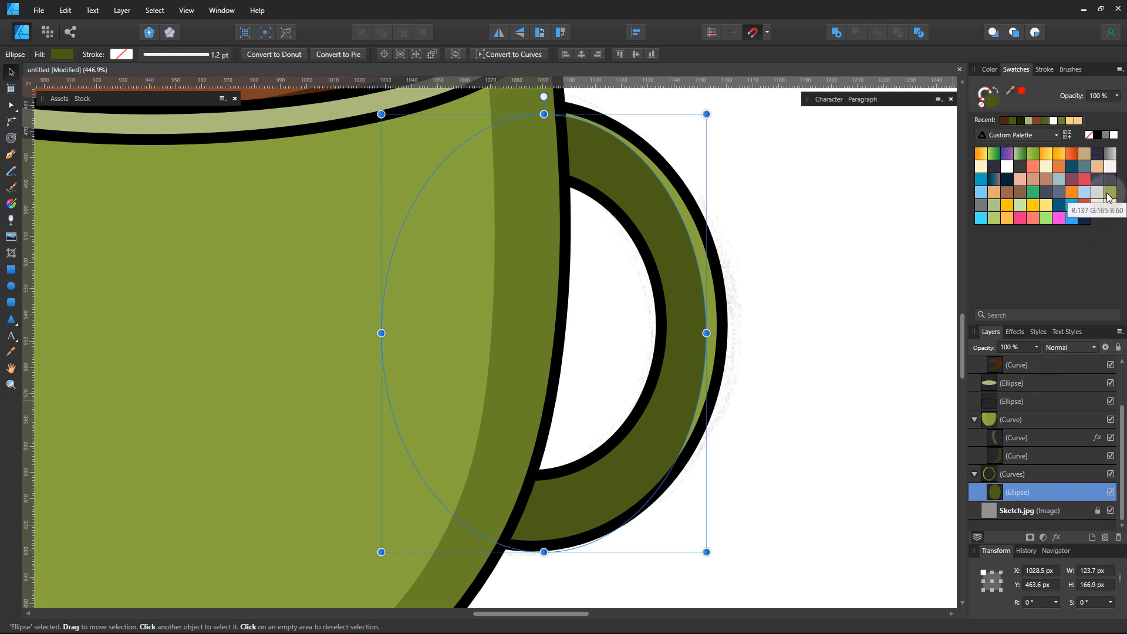
# - Lower the handle shadow's opacity to 50%, enlarge it to about 125 × 168 px and deselect it
pyautogui.moveTo(1040, 346); pyautogui.dragTo(995, 365)
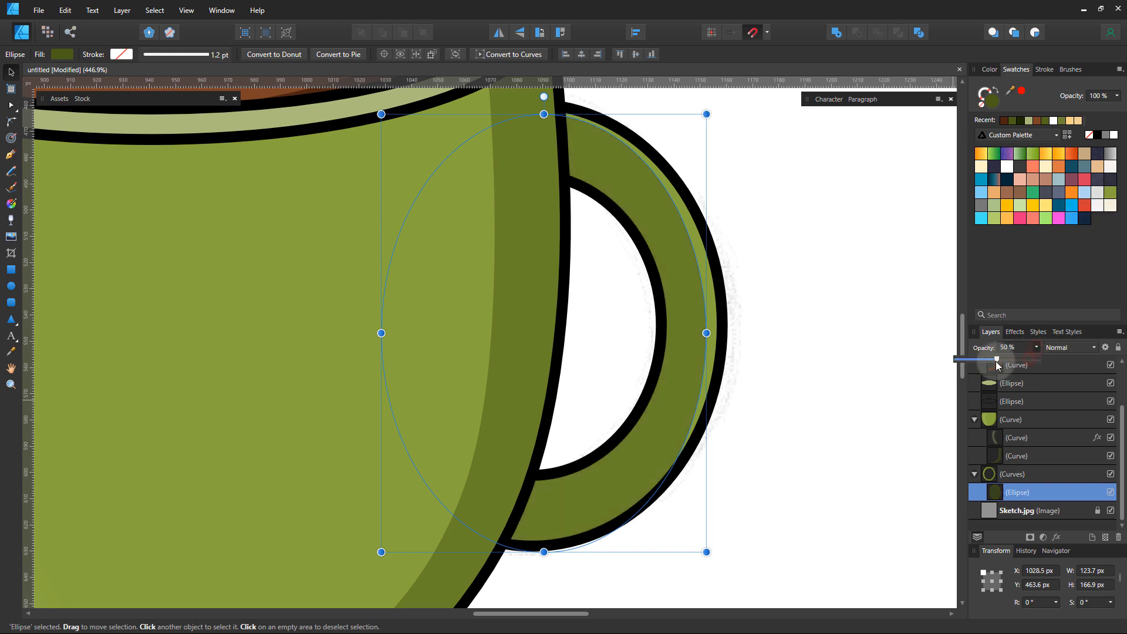
pyautogui.moveTo(706, 335)
pyautogui.mouseDown()
pyautogui.moveTo(709, 321)
pyautogui.moveTo(708, 331)
pyautogui.mouseUp()
pyautogui.moveTo(531, 114); pyautogui.dragTo(528, 114)
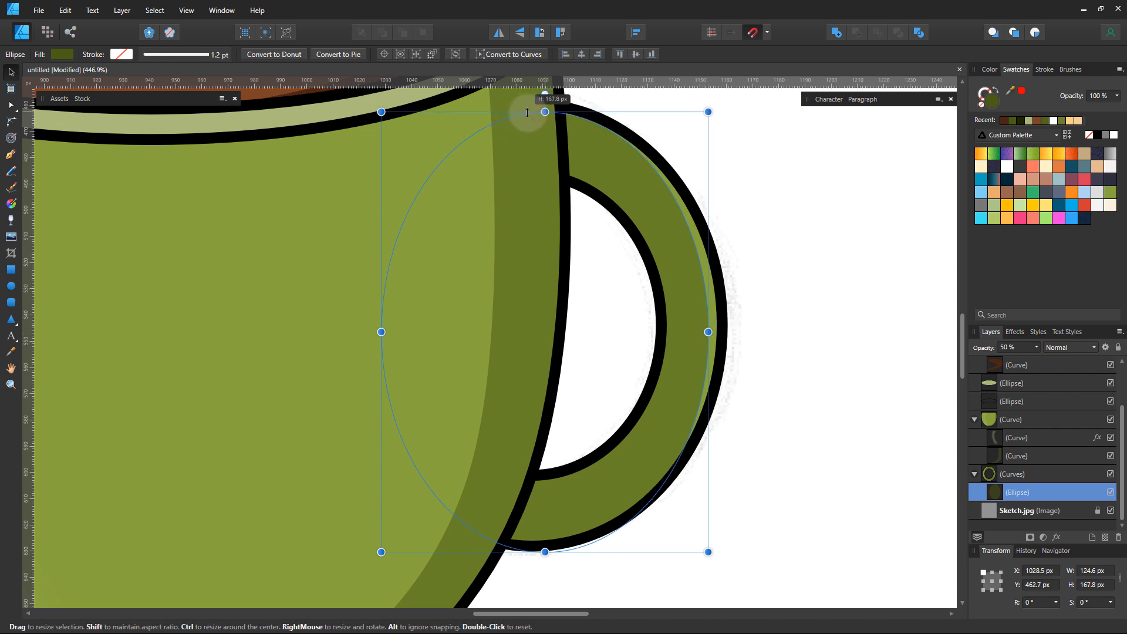
pyautogui.click(836, 333)
pyautogui.hotkey('ctrl', '0')
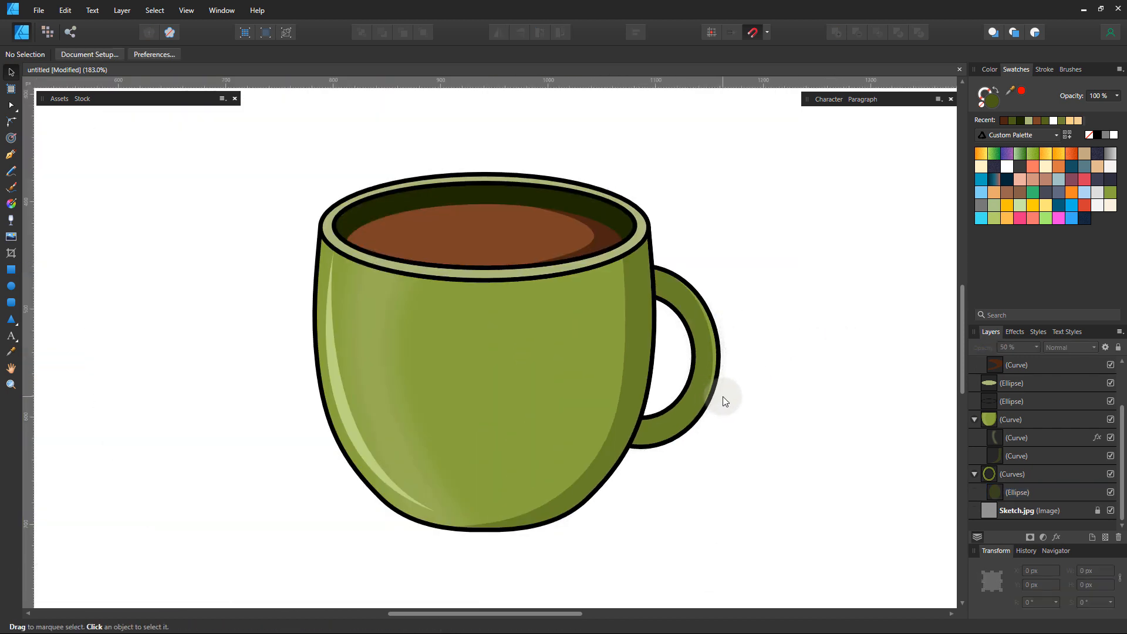
# - Draw a straight line with the Pen tool between two points on the left part of the mug's rim
pyautogui.scroll(2, 722, 388)
pyautogui.scroll(-2, 720, 383)
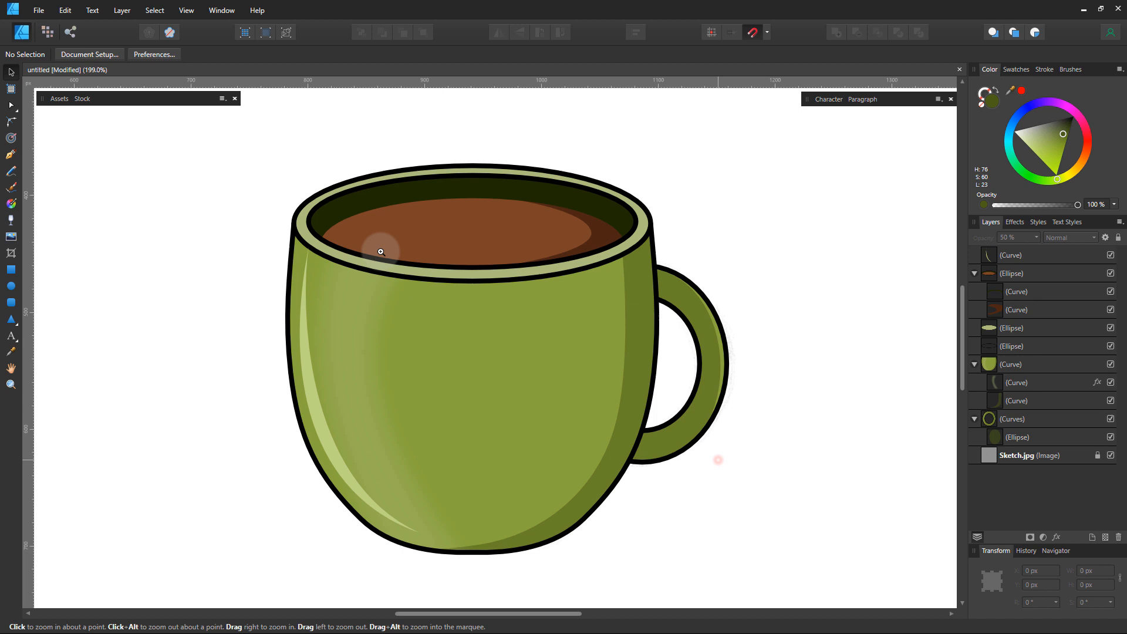
pyautogui.moveTo(311, 186); pyautogui.dragTo(610, 201)
pyautogui.moveTo(542, 304); pyautogui.dragTo(416, 295)
pyautogui.moveTo(305, 271)
pyautogui.mouseDown()
pyautogui.moveTo(385, 292)
pyautogui.moveTo(319, 276)
pyautogui.mouseUp()
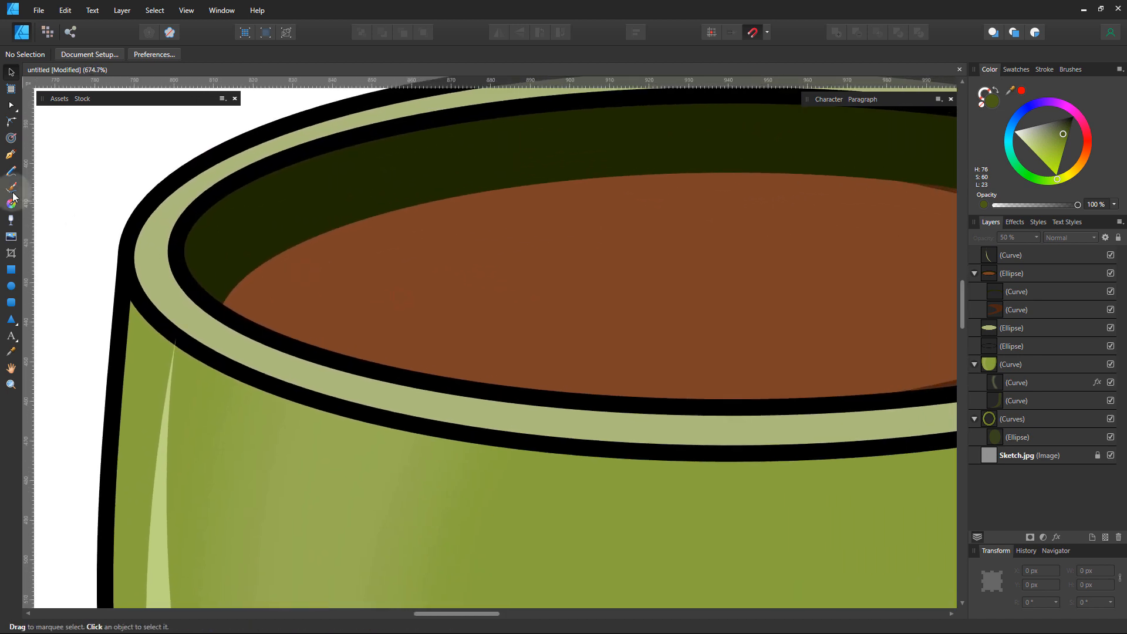
pyautogui.click(11, 155)
pyautogui.click(246, 152)
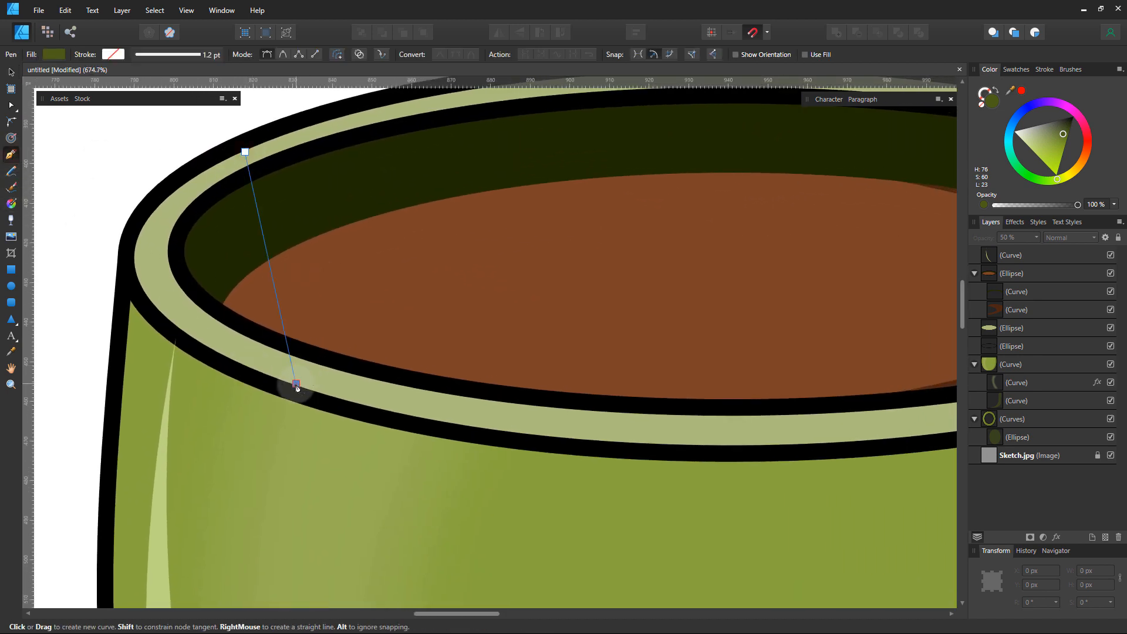
pyautogui.click(297, 386)
# - Give the rim line a near-white stroke 0.6 pt wide that scales with the object
pyautogui.click(985, 94)
pyautogui.moveTo(1024, 136); pyautogui.dragTo(1002, 136)
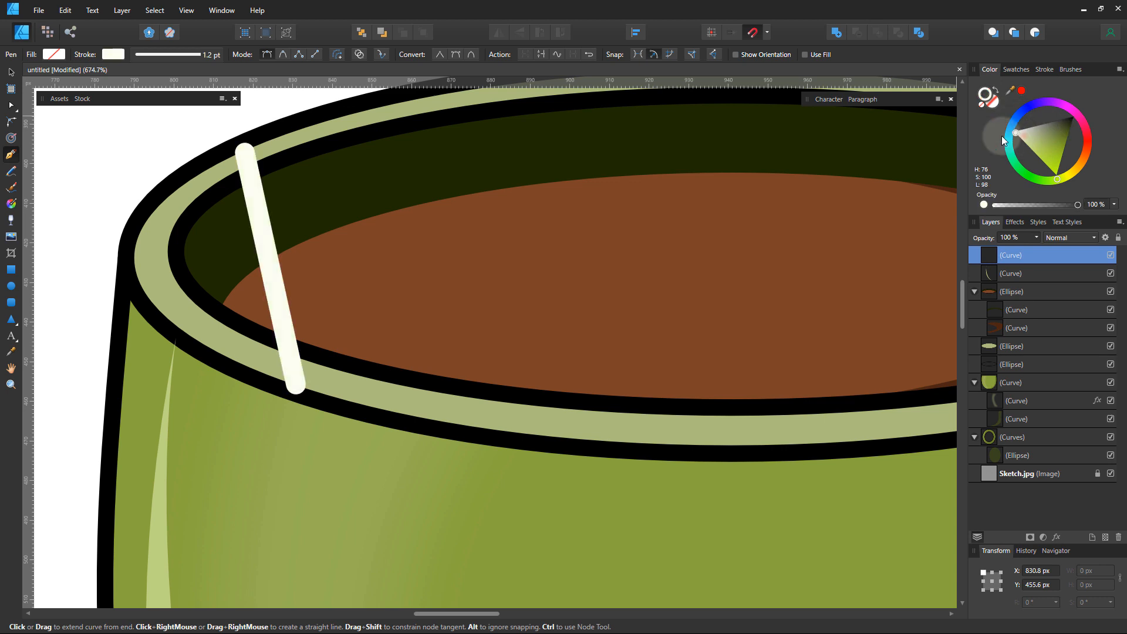
pyautogui.click(1044, 69)
pyautogui.scroll(-10, 1094, 107)
pyautogui.scroll(4, 1098, 106)
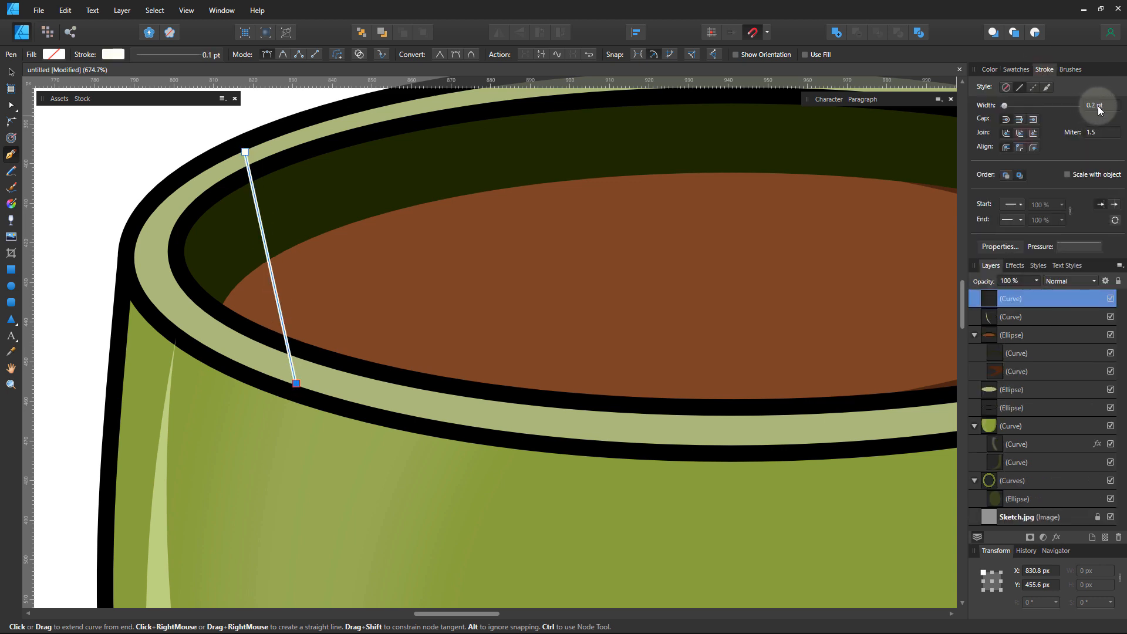
pyautogui.scroll(1, 1098, 106)
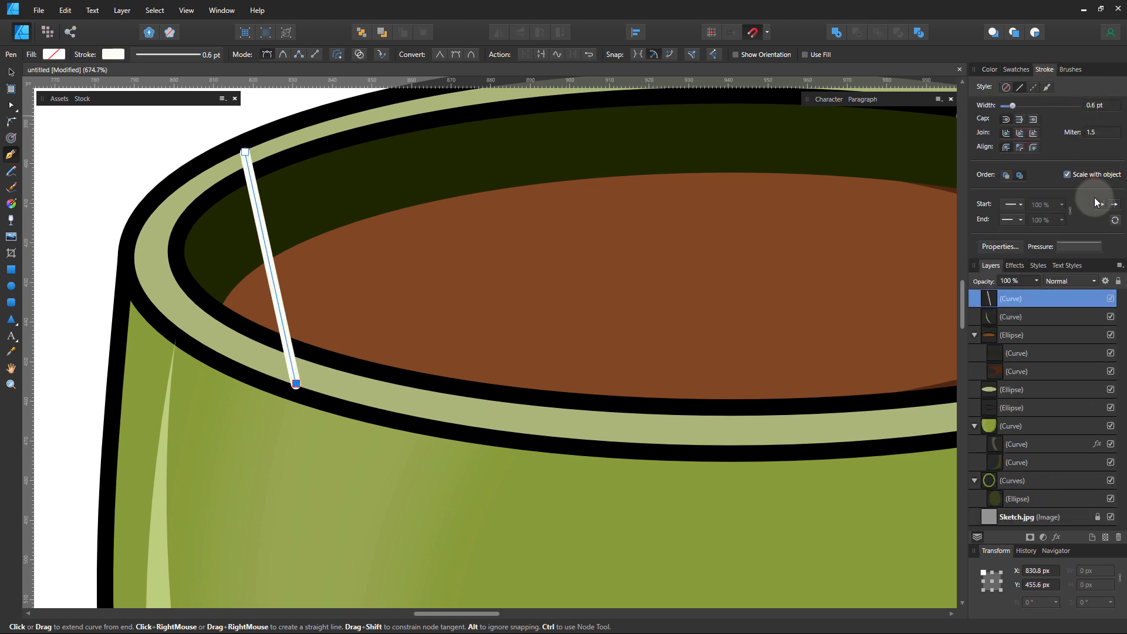
# - Shape the line's pressure profile so the stroke is thickest in the middle and tapers to both ends
pyautogui.click(1077, 248)
pyautogui.click(1047, 262)
pyautogui.moveTo(975, 263); pyautogui.dragTo(966, 360)
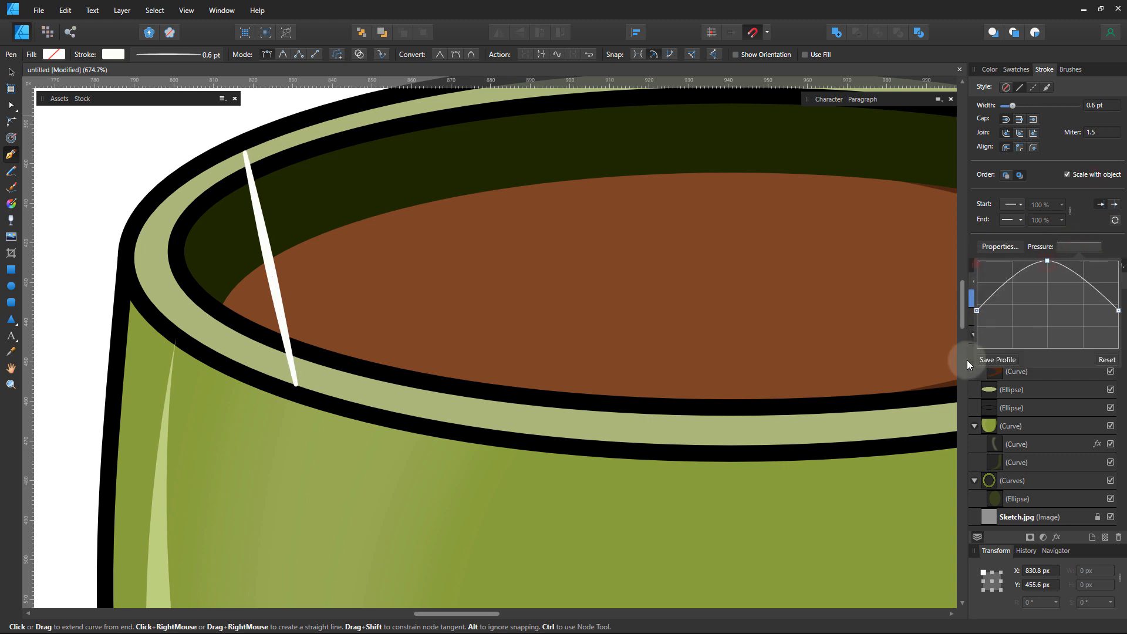
# - Bend the tapered line to follow the rim's left curve, set its width to 0.8 pt and deselect it
pyautogui.keyDown('ctrl'); pyautogui.click(269, 282); pyautogui.keyUp('ctrl')
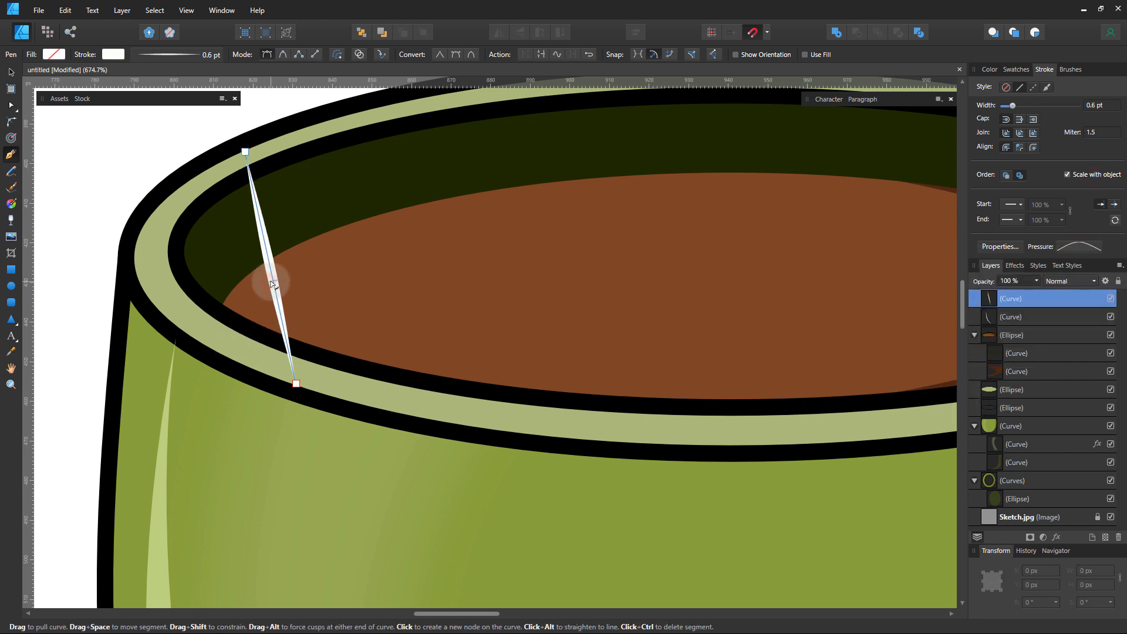
pyautogui.moveTo(270, 284); pyautogui.dragTo(143, 281)
pyautogui.scroll(-4, 160, 310)
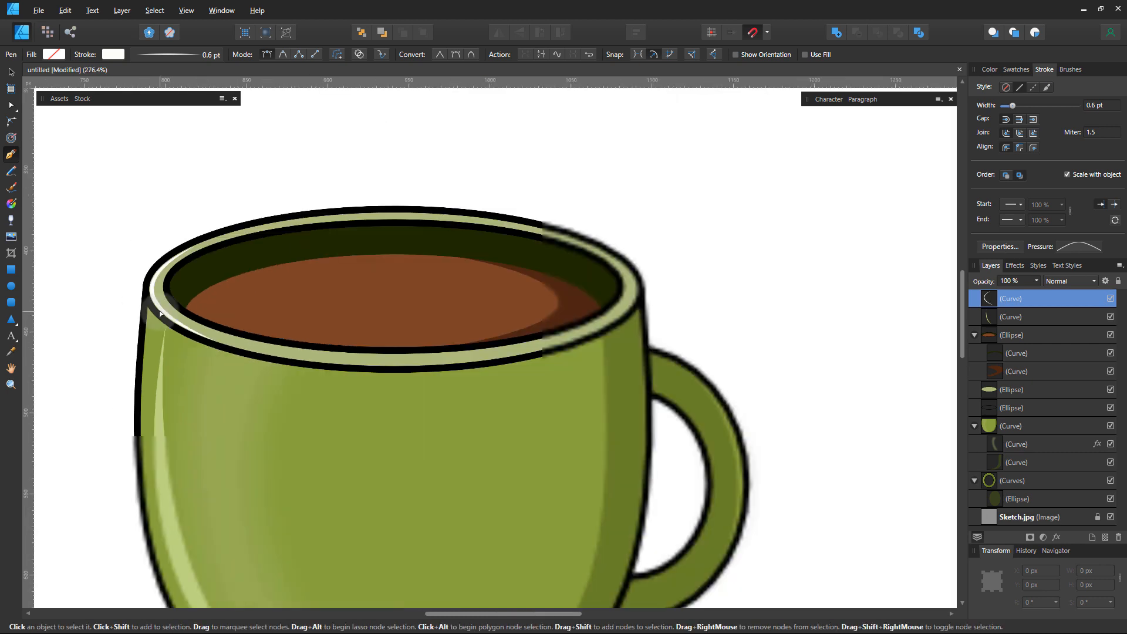
pyautogui.scroll(3, 134, 308)
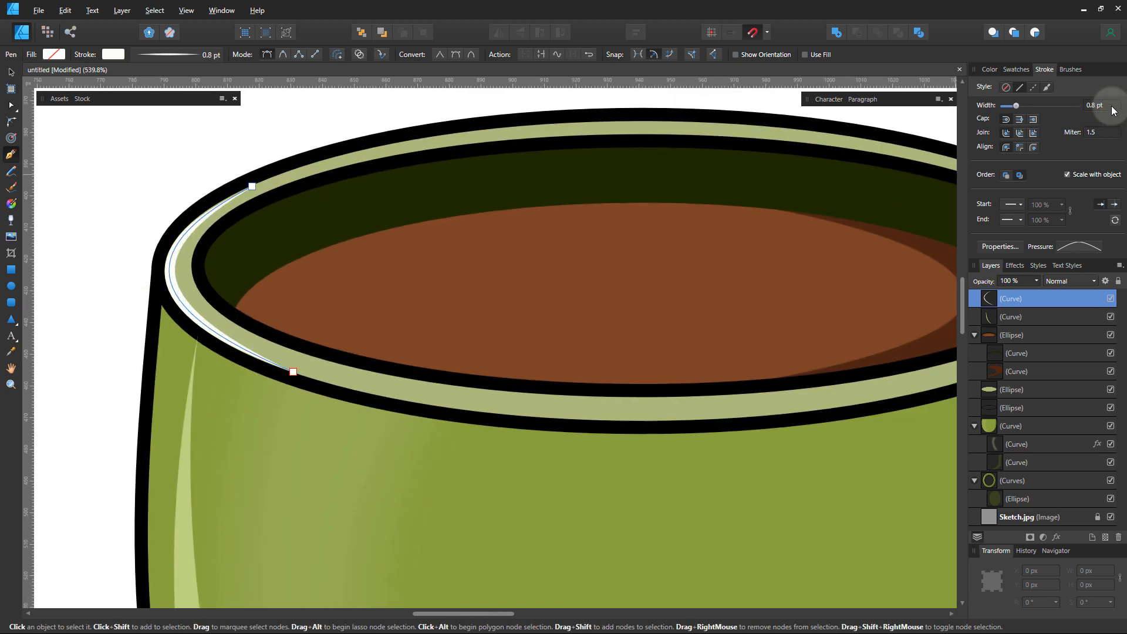
pyautogui.hotkey('ctrl', 'd')
# - Draw a tapered white highlight curve 0.6 pt wide along the handle's upper outer edge and deselect it
pyautogui.scroll(-5, 115, 304)
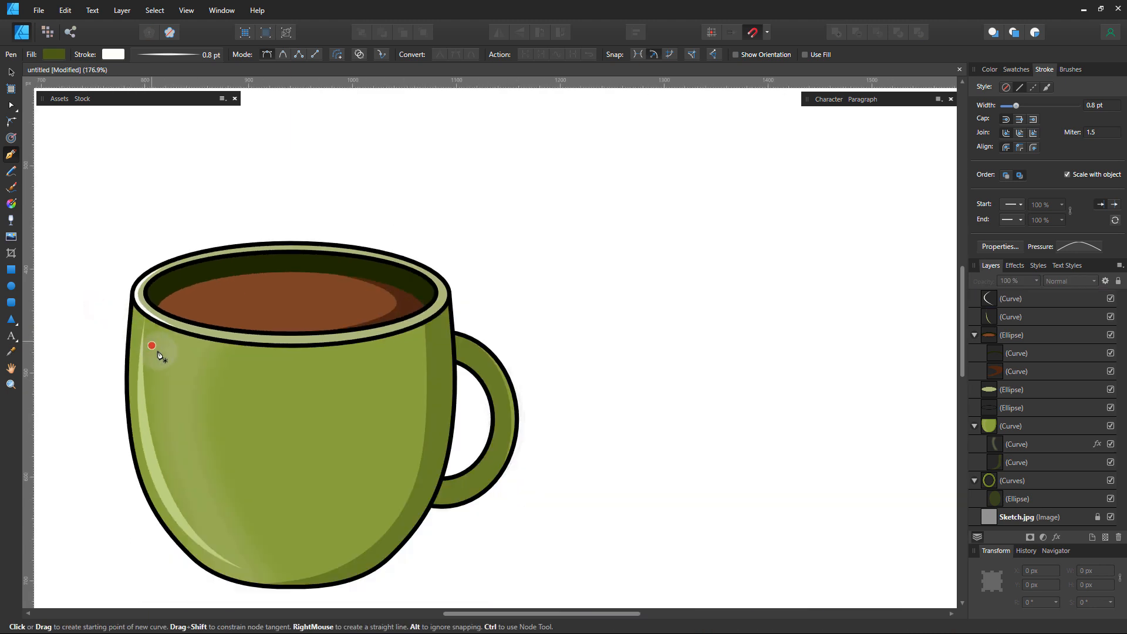
pyautogui.moveTo(200, 405); pyautogui.dragTo(252, 354)
pyautogui.moveTo(182, 371); pyautogui.dragTo(213, 357)
pyautogui.moveTo(370, 454); pyautogui.dragTo(343, 391)
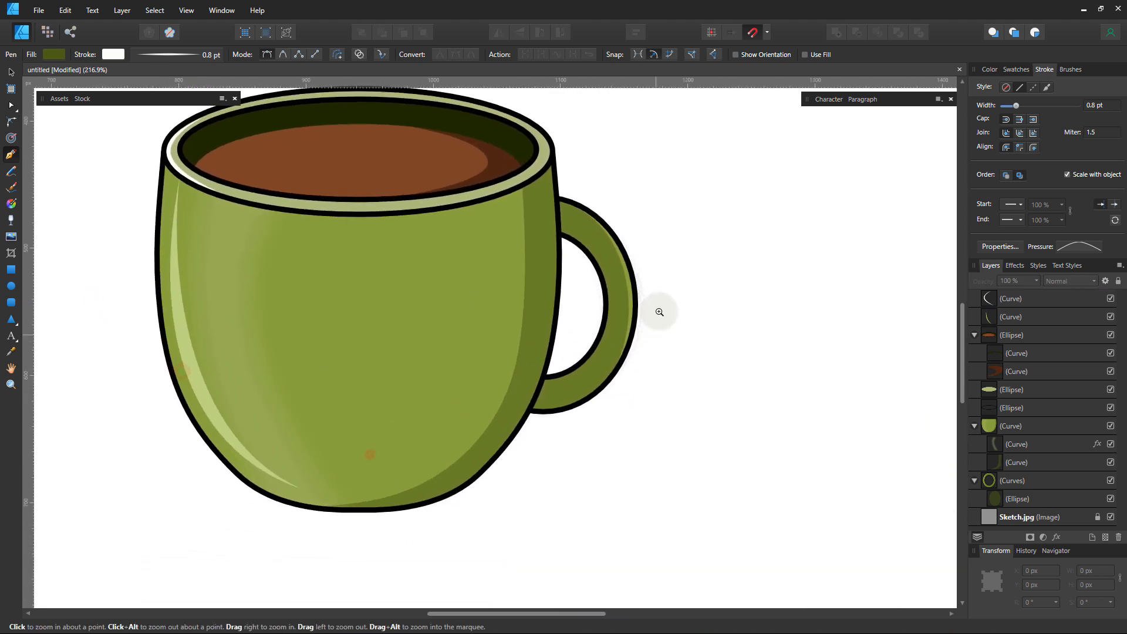
pyautogui.moveTo(670, 286); pyautogui.dragTo(740, 297)
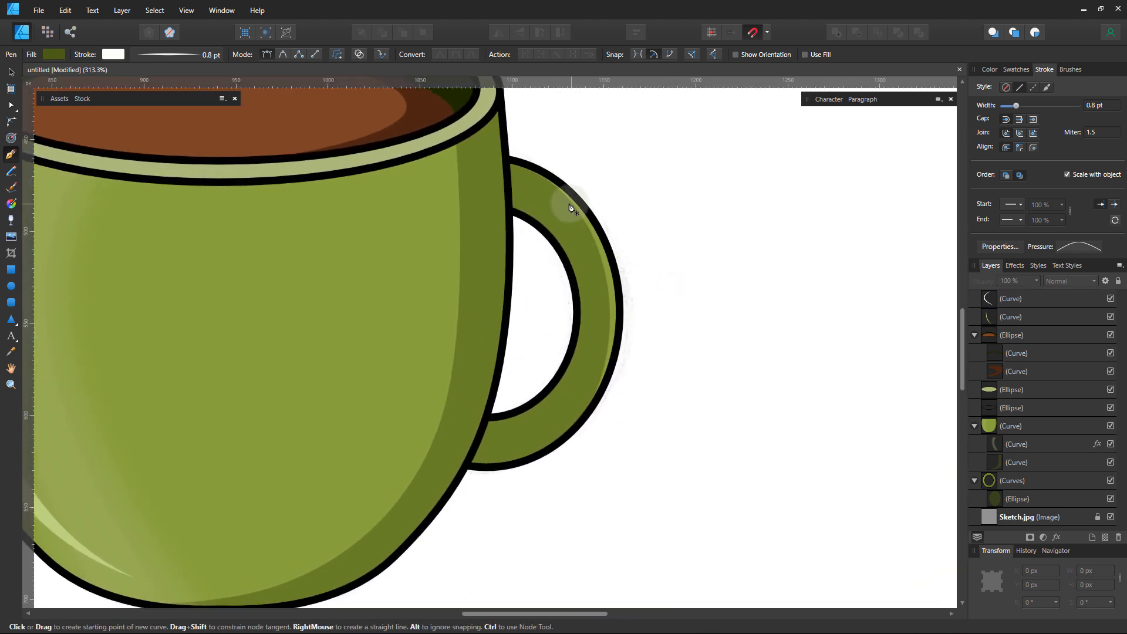
pyautogui.click(567, 198)
pyautogui.moveTo(609, 338); pyautogui.dragTo(599, 433)
pyautogui.keyDown('ctrl'); pyautogui.click(761, 307); pyautogui.keyUp('ctrl')
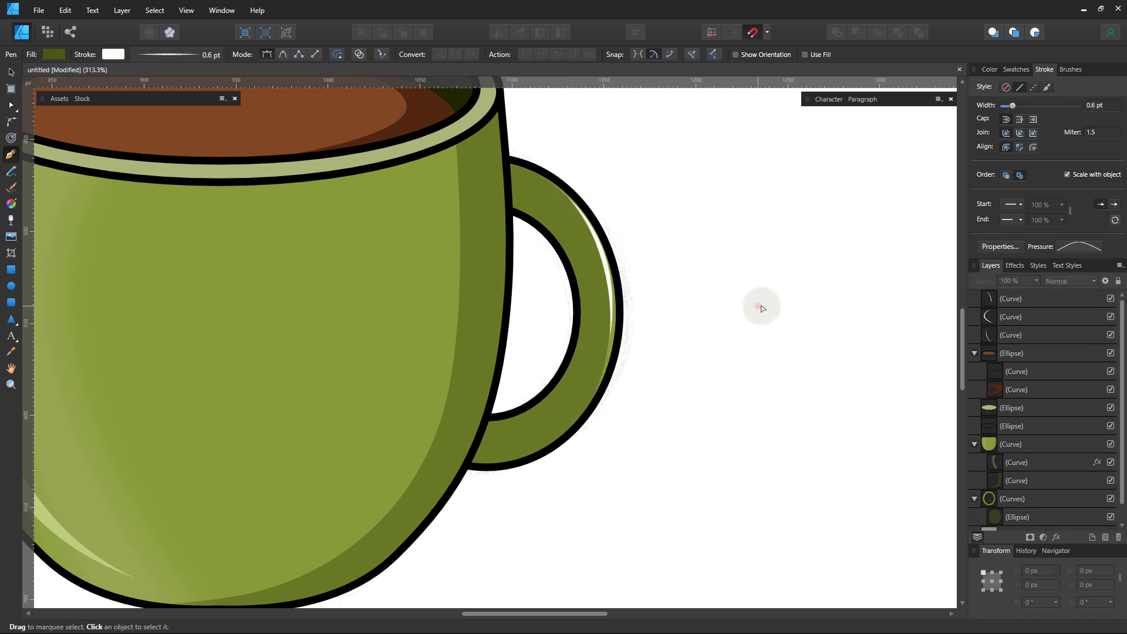
# - Draw a closed, narrow pointed highlight shape hanging below the rim on the mug's left side
pyautogui.scroll(-2, 777, 307)
pyautogui.scroll(1, 180, 264)
pyautogui.click(285, 175)
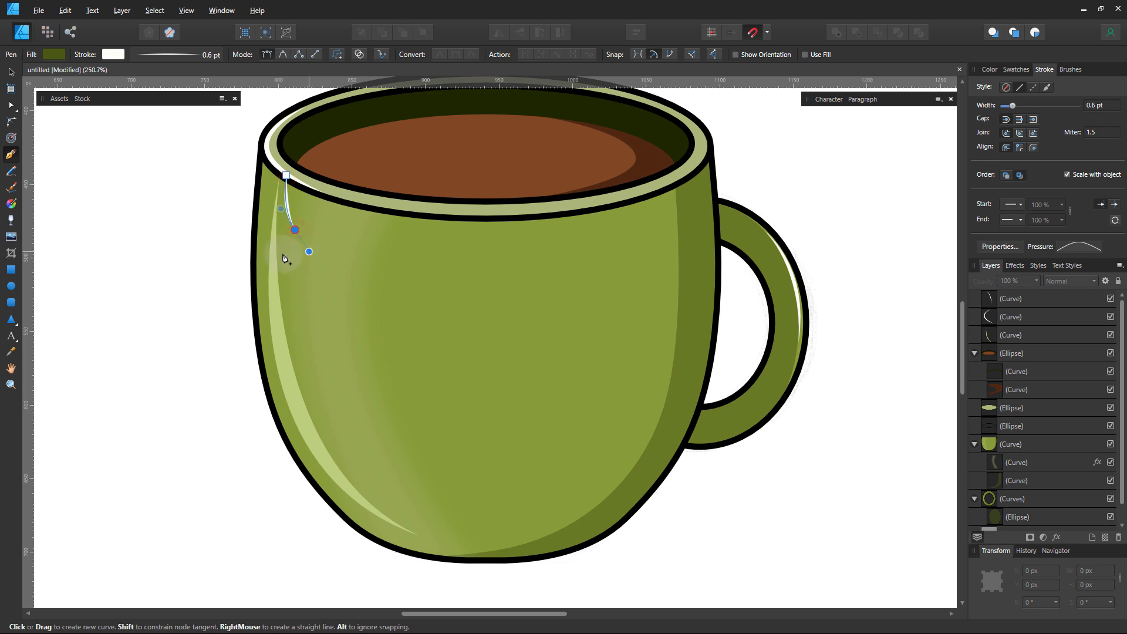
pyautogui.scroll(3, 225, 146)
pyautogui.click(366, 220)
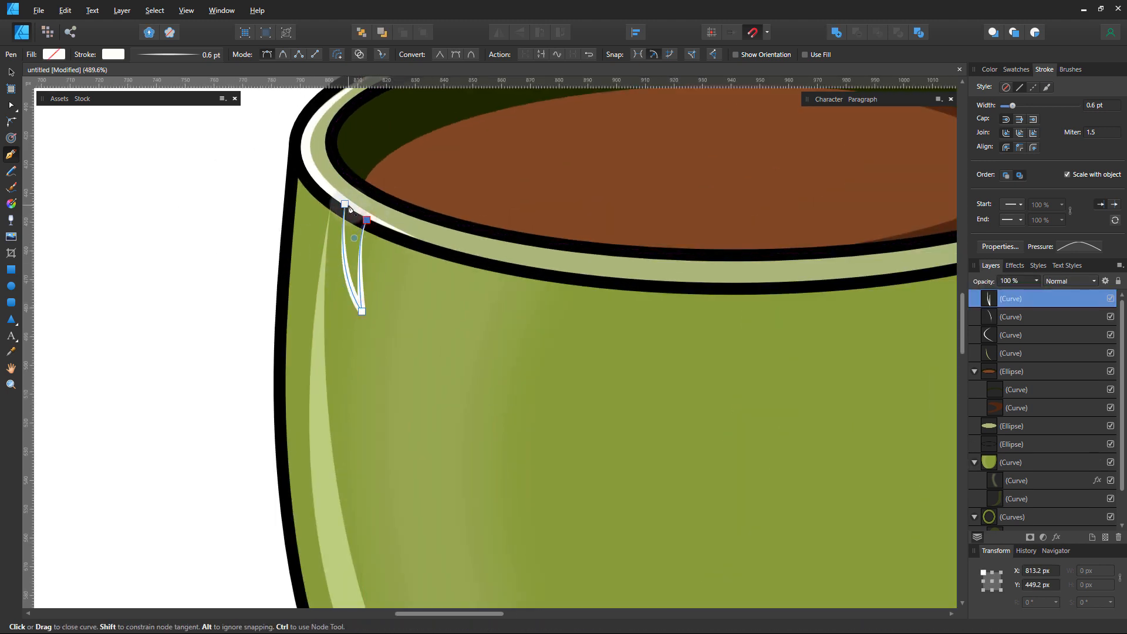
pyautogui.click(344, 204)
# - Fill the pointed shape white without a stroke, nest it inside the mug body, set its opacity to 50% and deselect it
pyautogui.click(1015, 69)
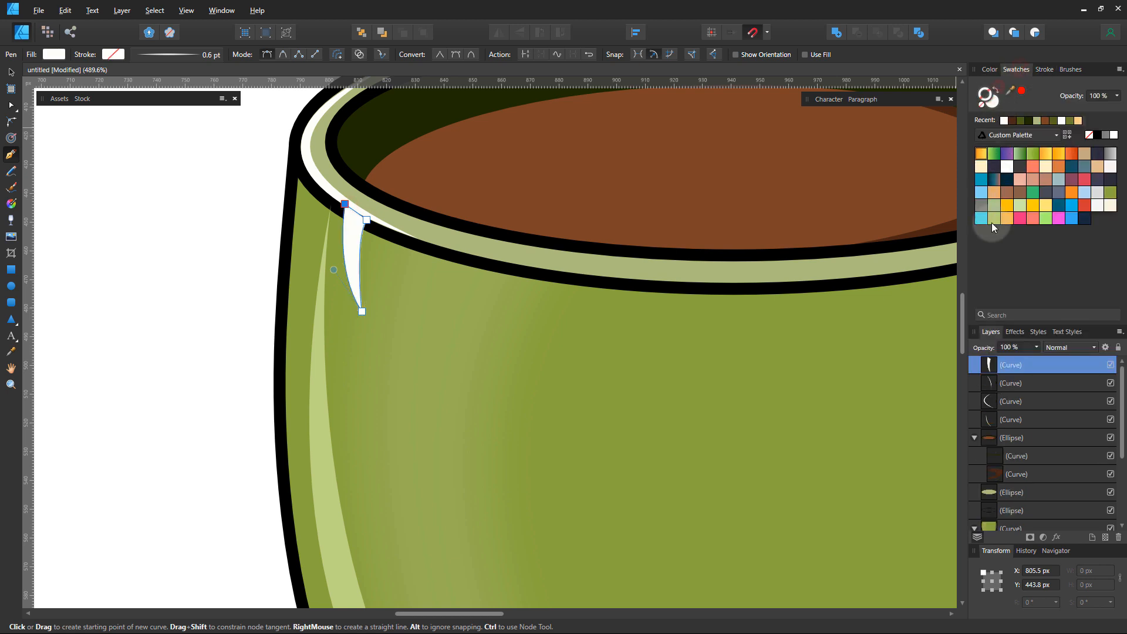
pyautogui.moveTo(1027, 474); pyautogui.dragTo(1023, 461)
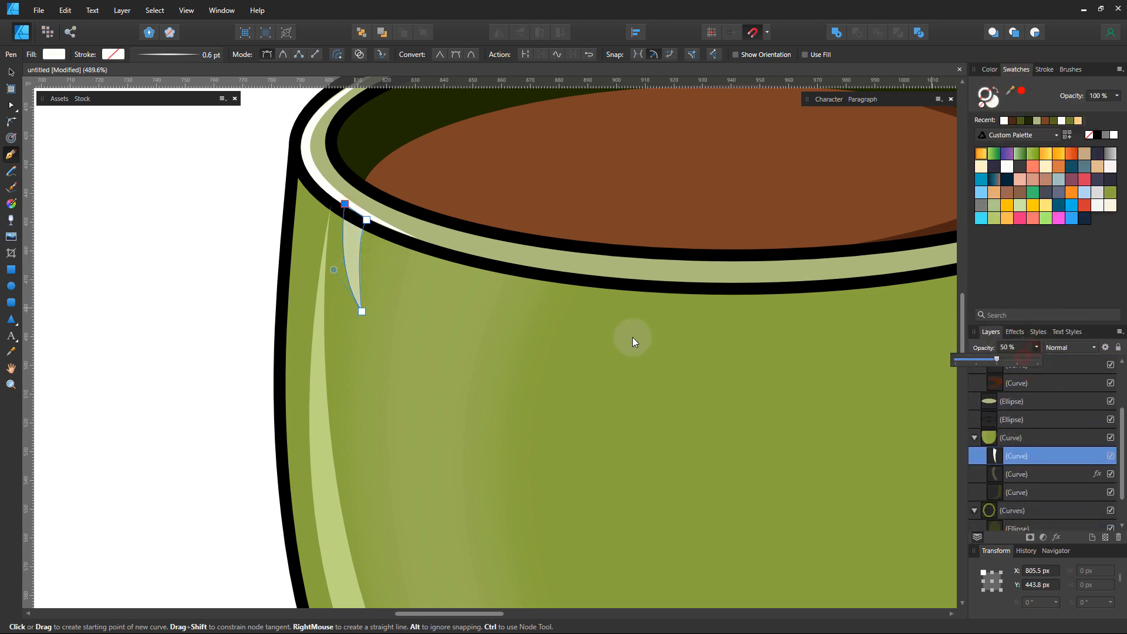
pyautogui.keyDown('ctrl'); pyautogui.click(197, 306); pyautogui.keyUp('ctrl')
# - Lengthen the short highlight by moving its lower tip farther down the mug body, and deselect it
pyautogui.scroll(-4, 183, 328)
pyautogui.scroll(3, 226, 326)
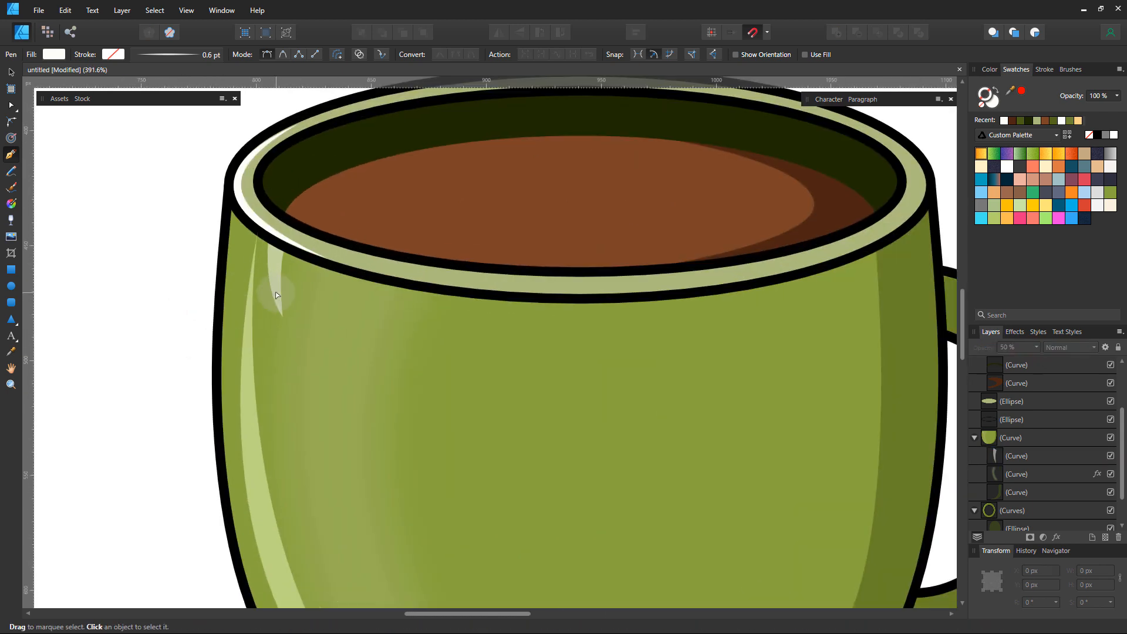
pyautogui.keyDown('ctrl'); pyautogui.click(276, 292); pyautogui.keyUp('ctrl')
pyautogui.moveTo(281, 317); pyautogui.dragTo(291, 367)
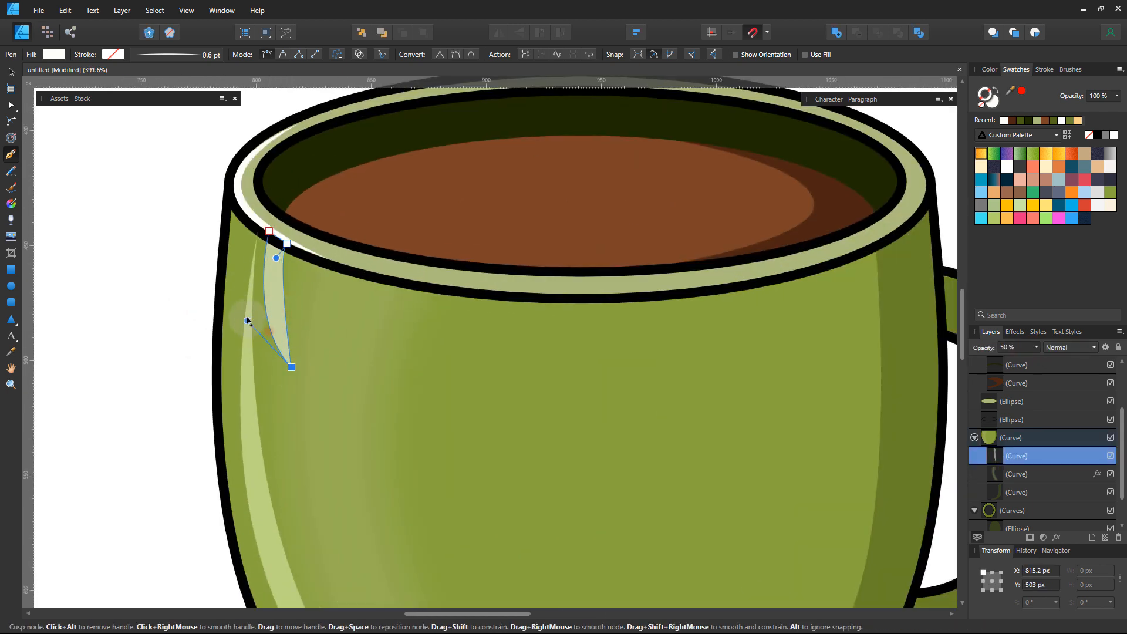
pyautogui.keyDown('ctrl'); pyautogui.click(179, 320); pyautogui.keyUp('ctrl')
pyautogui.scroll(-4, 180, 322)
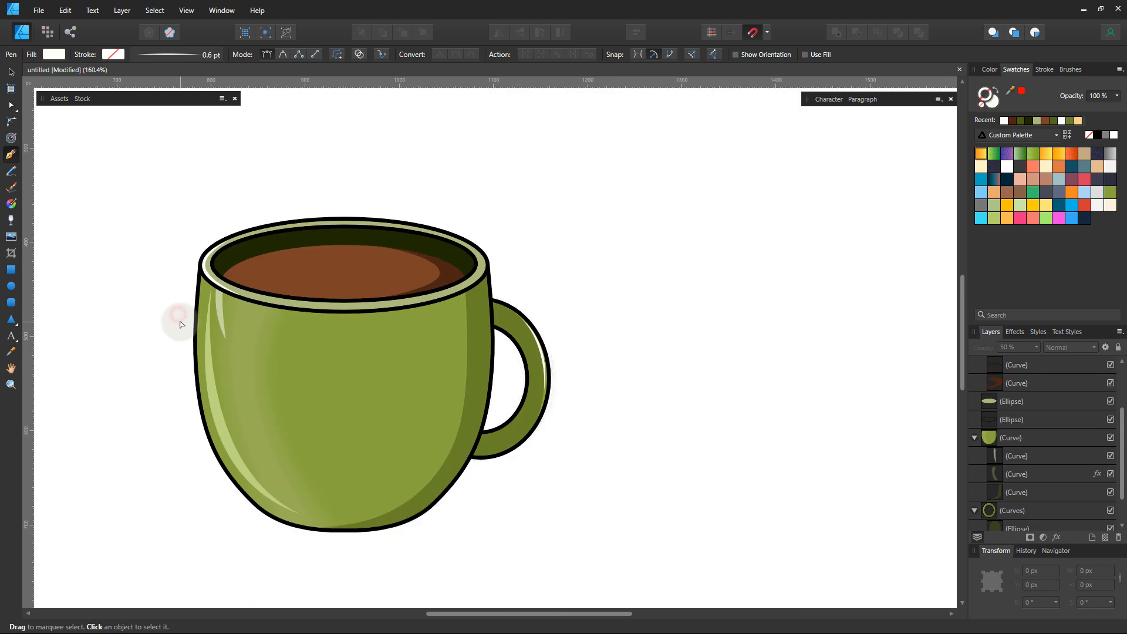
# - Try extending the short highlight's tip farther down with a reshaped outer edge, and undo the change
pyautogui.keyDown('ctrl'); pyautogui.click(223, 329); pyautogui.keyUp('ctrl')
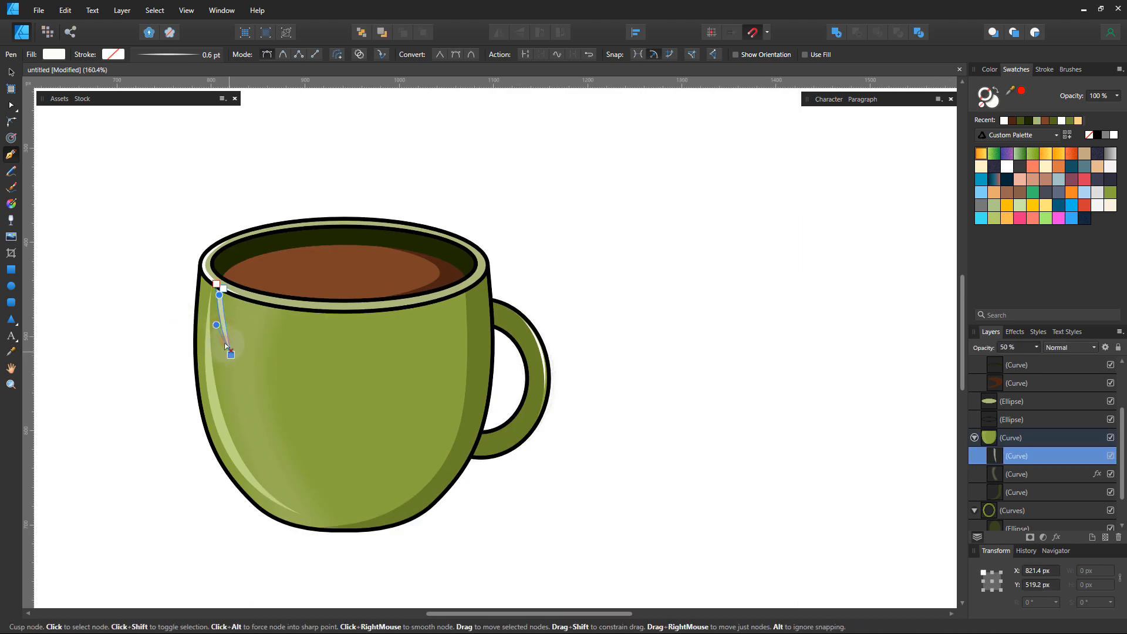
pyautogui.moveTo(216, 324); pyautogui.dragTo(207, 319)
pyautogui.click(131, 355)
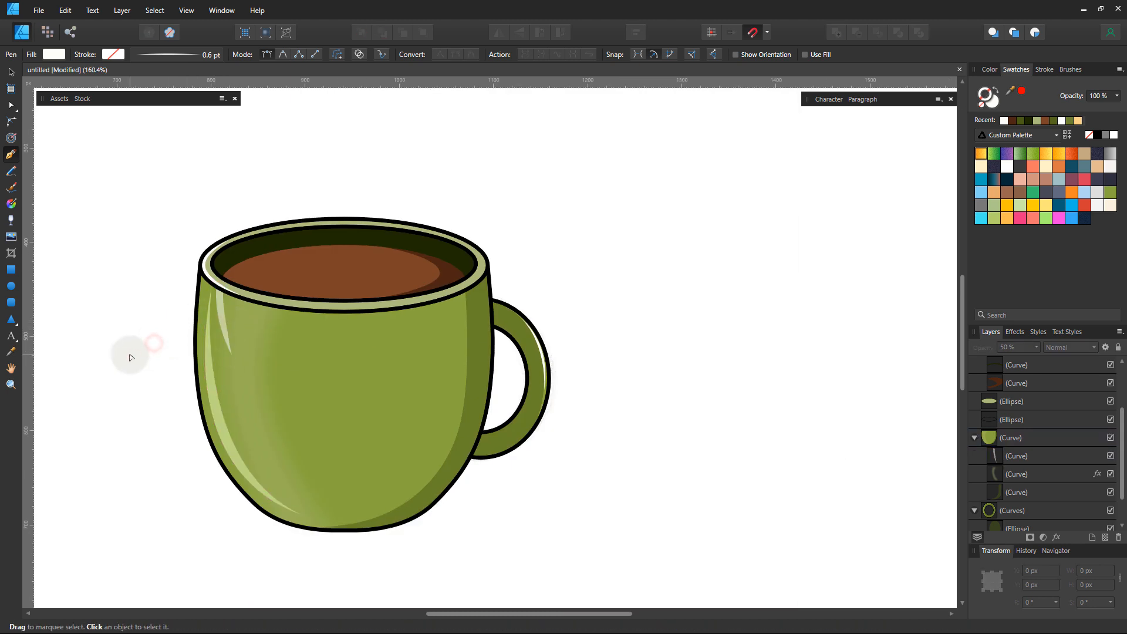
pyautogui.hotkey('ctrl', 'z')
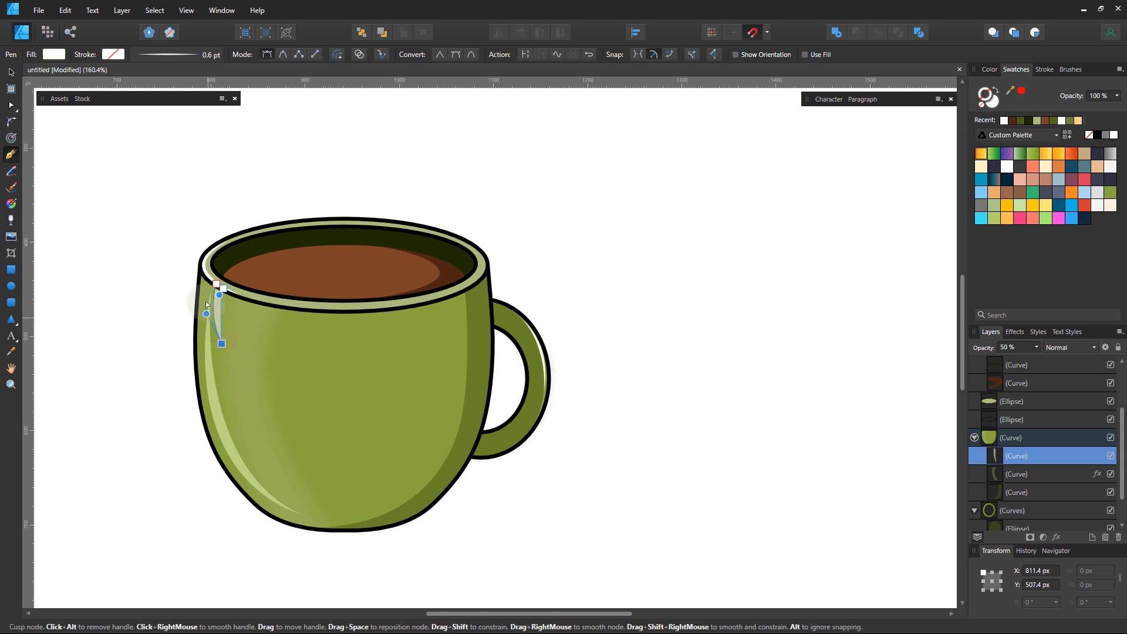
# - Bend the short highlight's inner edge inward for a slimmer, curved taper and deselect it
pyautogui.scroll(5, 222, 345)
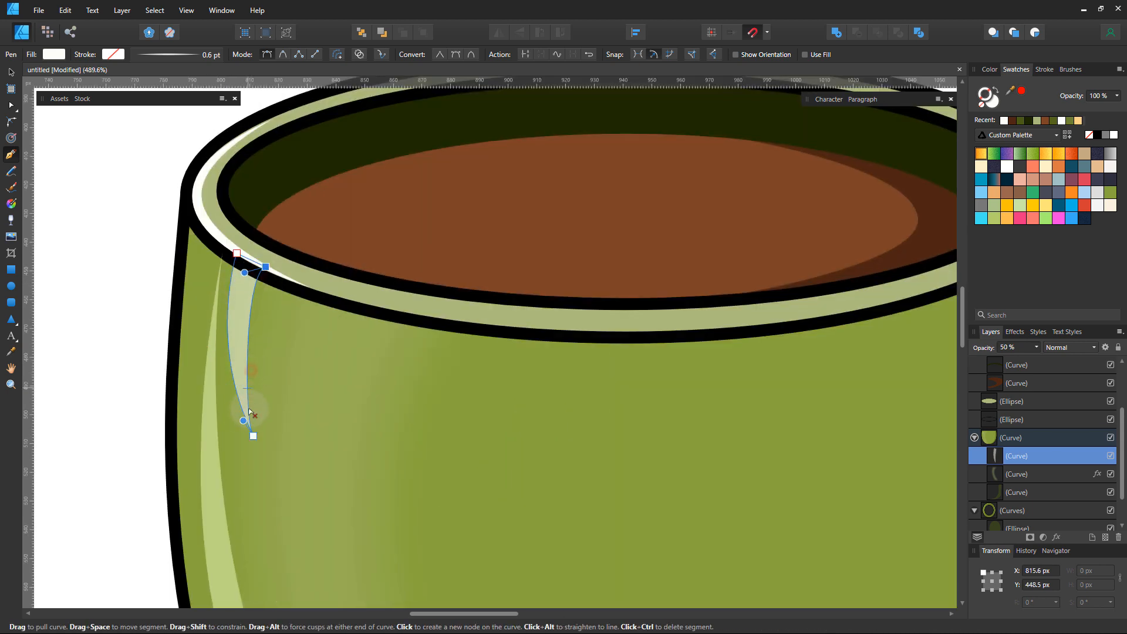
pyautogui.moveTo(249, 412); pyautogui.dragTo(244, 381)
pyautogui.press('Escape')
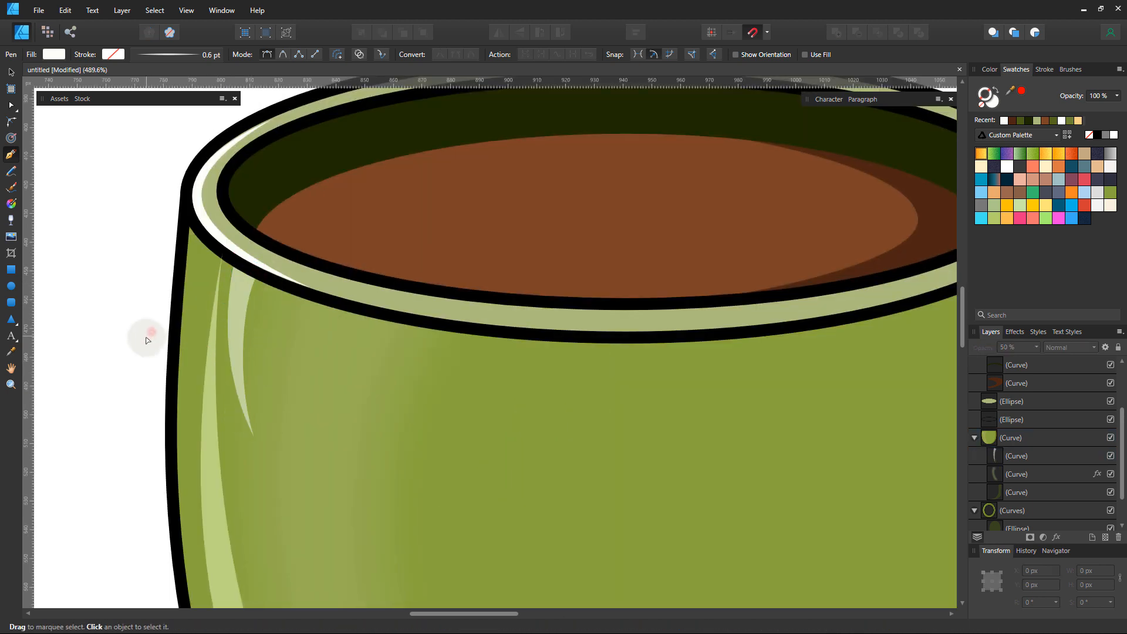
# - Examine the highlights and shadows on the mug's rim, body and handle up close and as a whole
pyautogui.scroll(-5, 143, 352)
pyautogui.moveTo(312, 451); pyautogui.dragTo(425, 406)
pyautogui.moveTo(339, 332); pyautogui.dragTo(423, 330)
pyautogui.moveTo(495, 433); pyautogui.dragTo(488, 400)
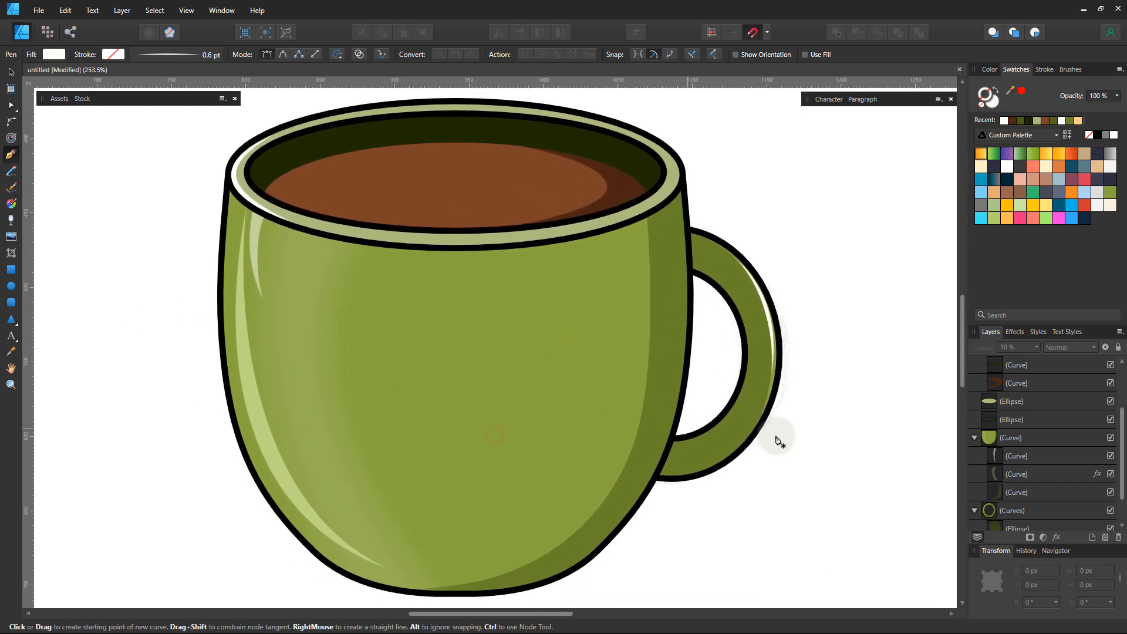
pyautogui.click(760, 488)
pyautogui.moveTo(744, 530); pyautogui.dragTo(760, 474)
pyautogui.moveTo(772, 479); pyautogui.dragTo(499, 443)
pyautogui.moveTo(711, 451); pyautogui.dragTo(605, 432)
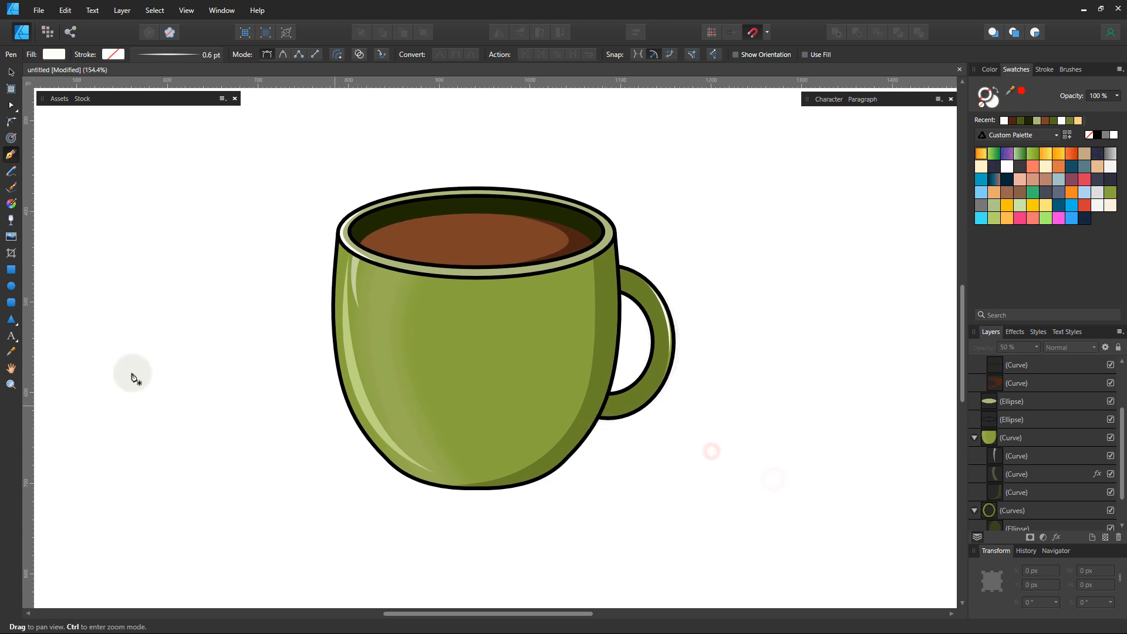
# - Draw a white ellipse about 267 × 93 px centred over the bottom of the mug
pyautogui.click(11, 286)
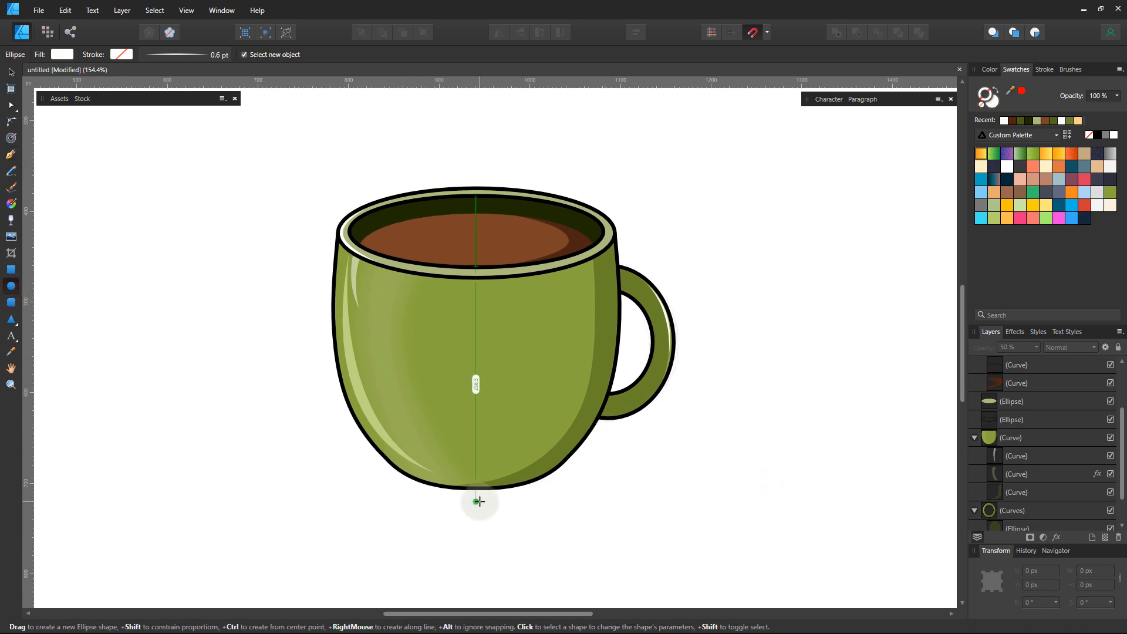
pyautogui.moveTo(477, 501)
pyautogui.mouseDown()
pyautogui.moveTo(602, 533)
pyautogui.moveTo(597, 543)
pyautogui.moveTo(489, 487)
pyautogui.mouseUp()
pyautogui.press('v')
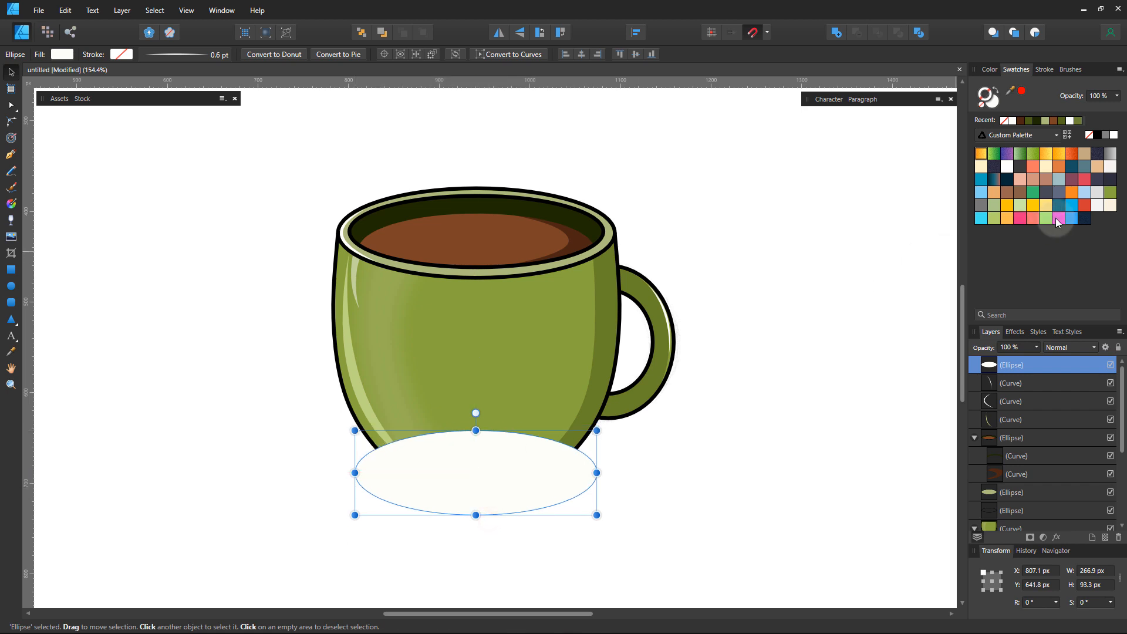
# - Fill the ellipse at the mug's base with the dark slate-grey swatch, leaving it without a stroke
pyautogui.click(1046, 192)
pyautogui.press('z')
pyautogui.hotkey('ctrl', 'z')
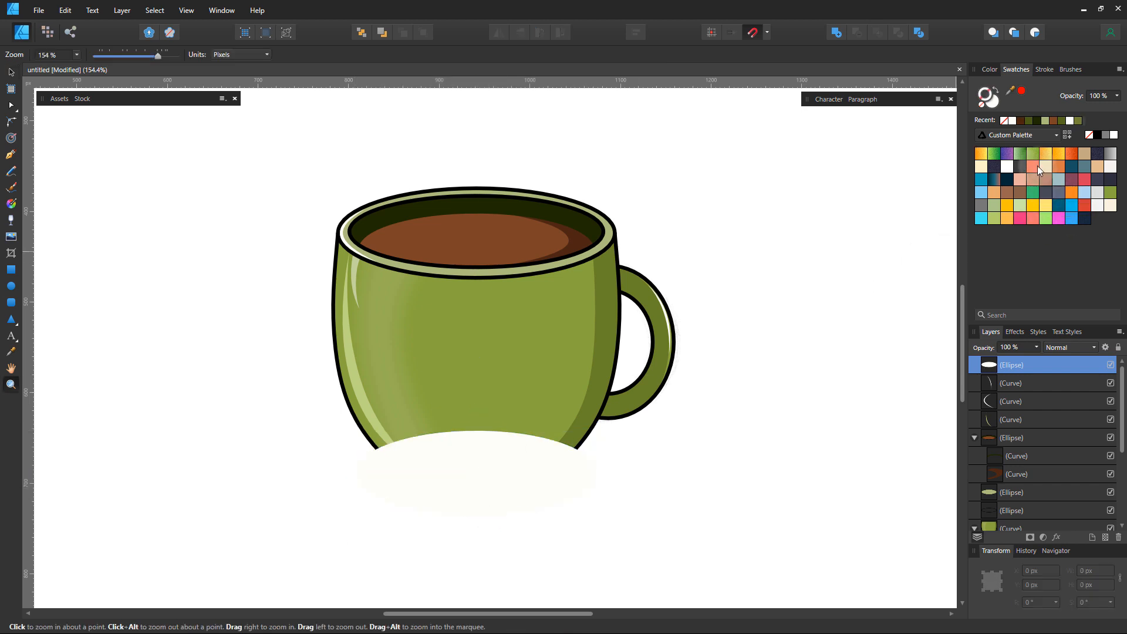
pyautogui.click(991, 101)
pyautogui.click(1044, 190)
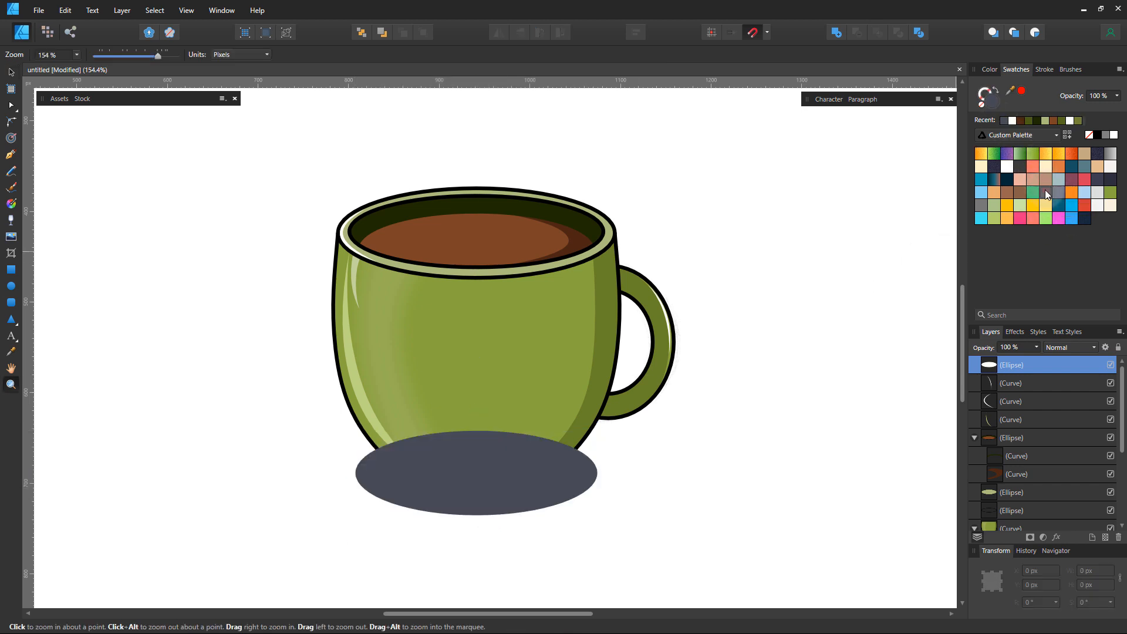
# - Send the grey ellipse behind all the mug shapes, directly above the Sketch.jpg image in the layer order
pyautogui.click(973, 438)
pyautogui.scroll(-1, 992, 508)
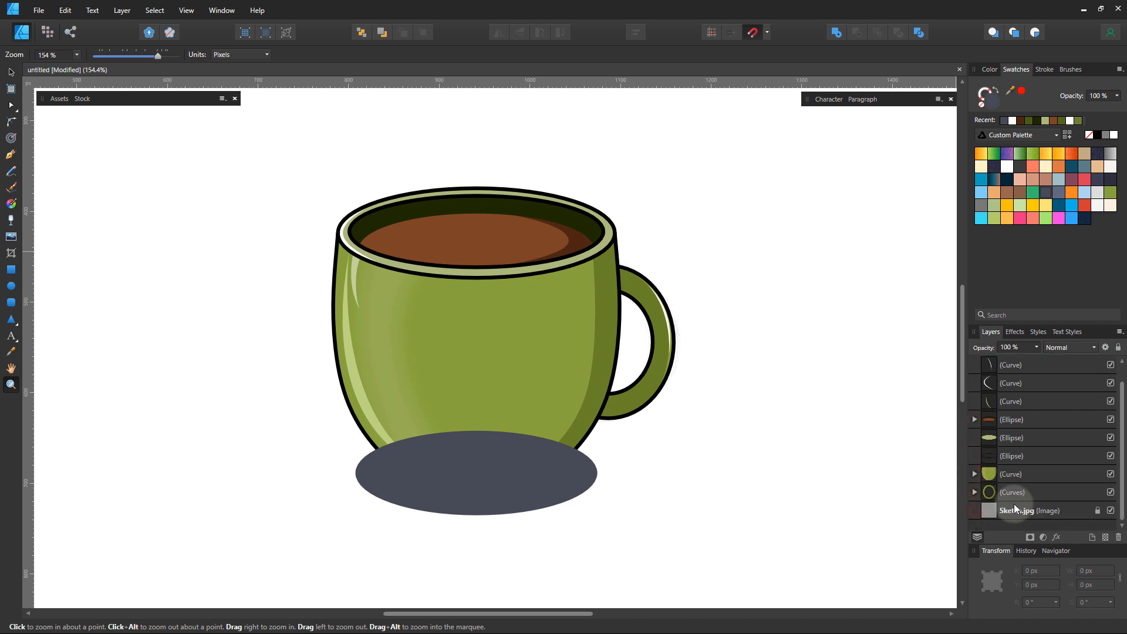
pyautogui.hotkey('ctrl', '[')
pyautogui.hotkey('ctrl', '[')
pyautogui.hotkey('ctrl', '[')
pyautogui.hotkey('ctrl', '[')
pyautogui.hotkey('ctrl', '[')
pyautogui.hotkey('ctrl', '[')
pyautogui.hotkey('ctrl', '[')
pyautogui.hotkey('ctrl', '[')
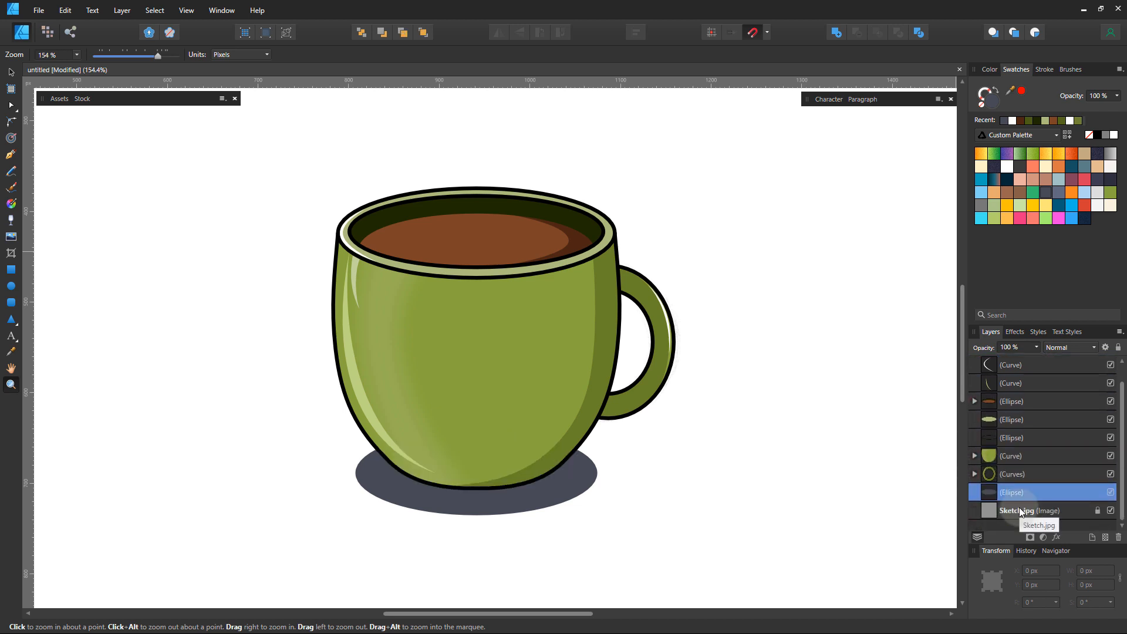
# - Resize the ground shadow ellipse about its centre to about 280 × 85 px
pyautogui.click(562, 500)
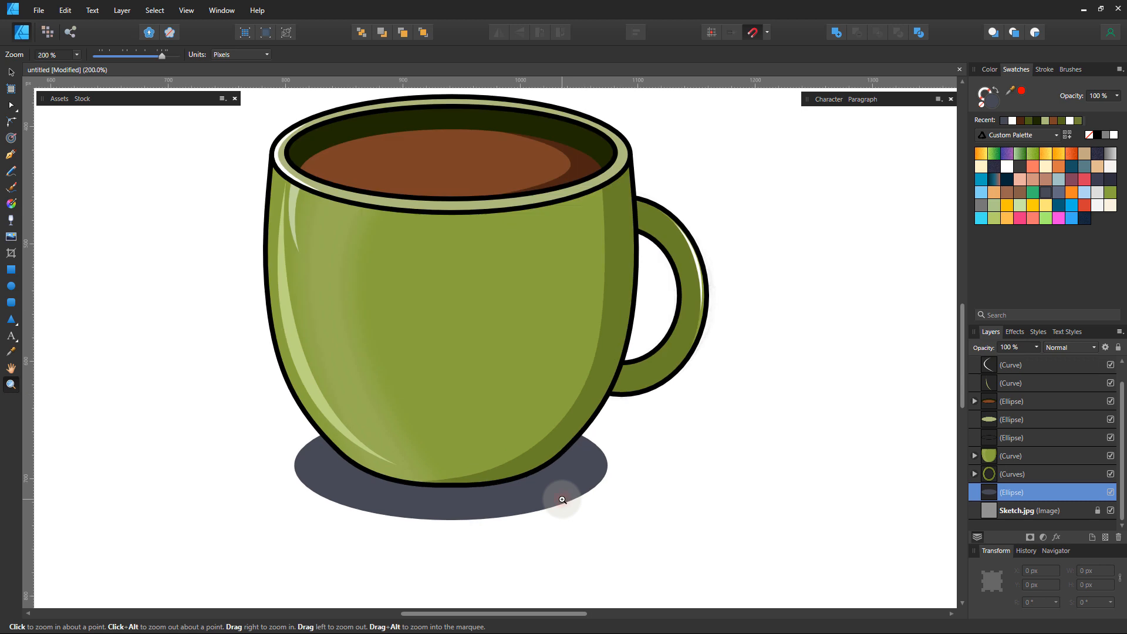
pyautogui.press('v')
pyautogui.moveTo(451, 397); pyautogui.dragTo(451, 409)
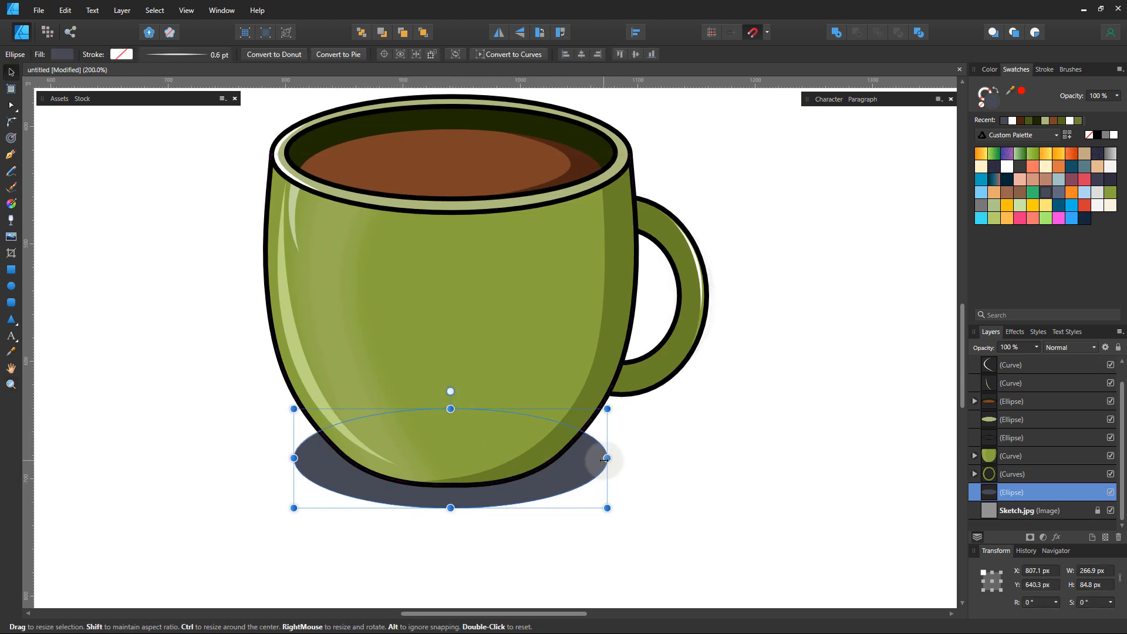
pyautogui.moveTo(605, 458); pyautogui.dragTo(613, 459)
# - Change the ground shadow ellipse's fill to the dark navy swatch and deselect it
pyautogui.scroll(-5, 656, 500)
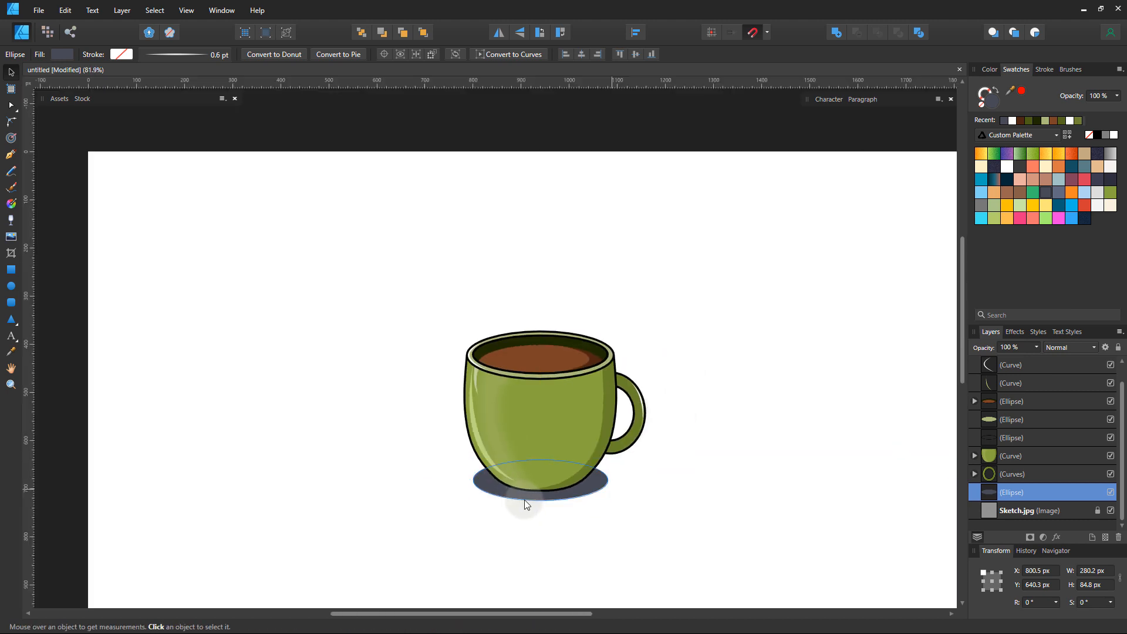
pyautogui.scroll(2, 525, 500)
pyautogui.click(1094, 153)
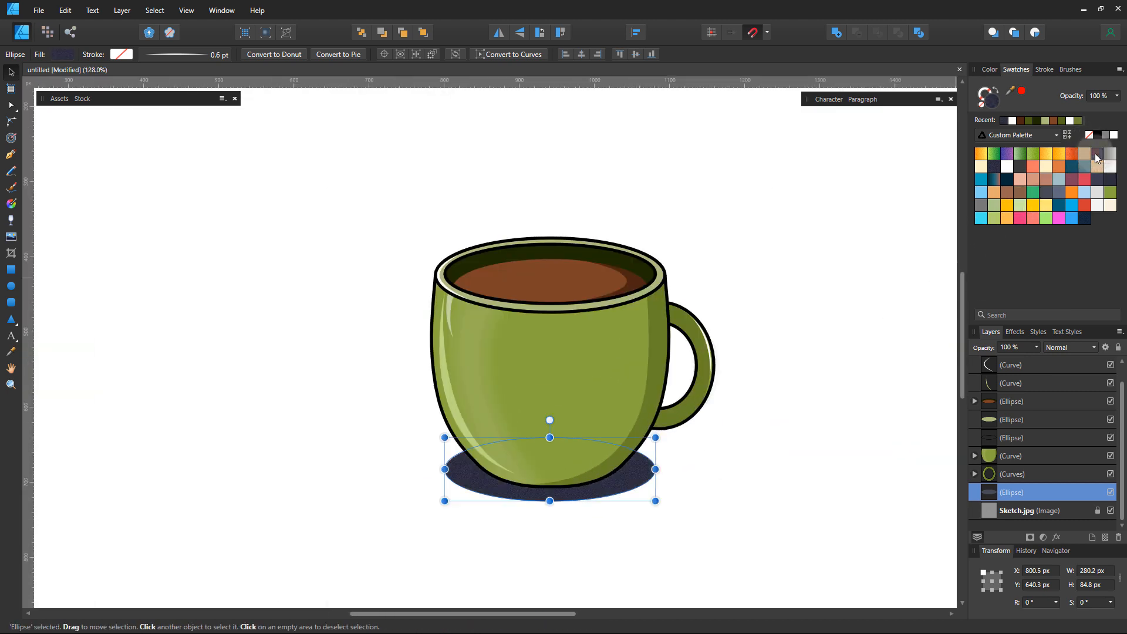
pyautogui.click(445, 450)
pyautogui.scroll(-3, 445, 450)
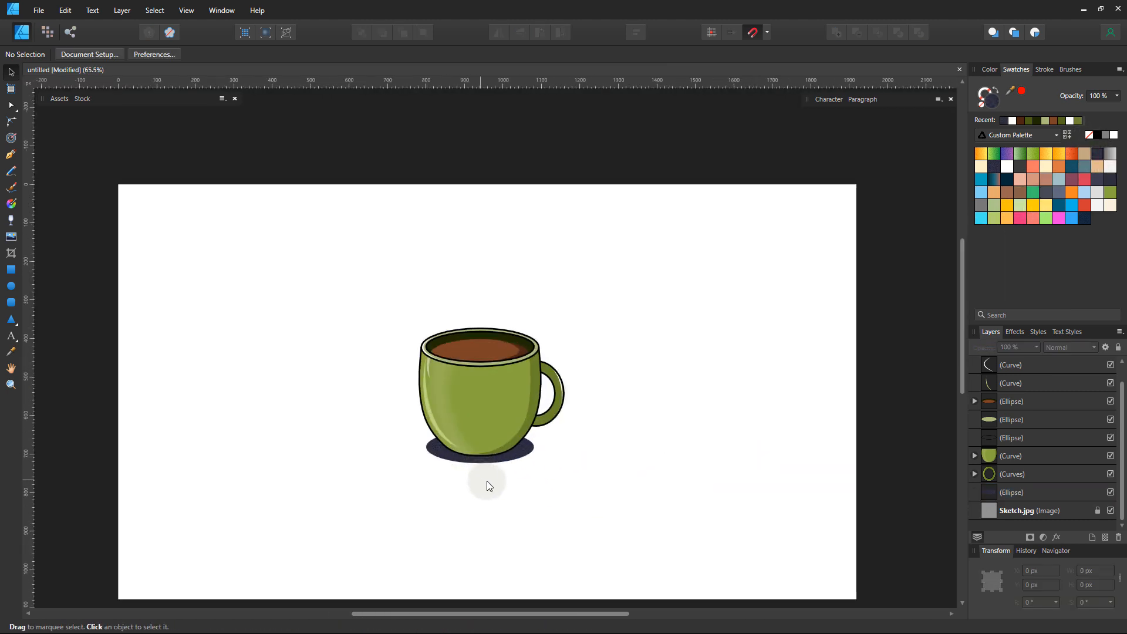
# - Lower the ground shadow ellipse's opacity to 75%, deselect it and check how it looks under the mug
pyautogui.click(524, 451)
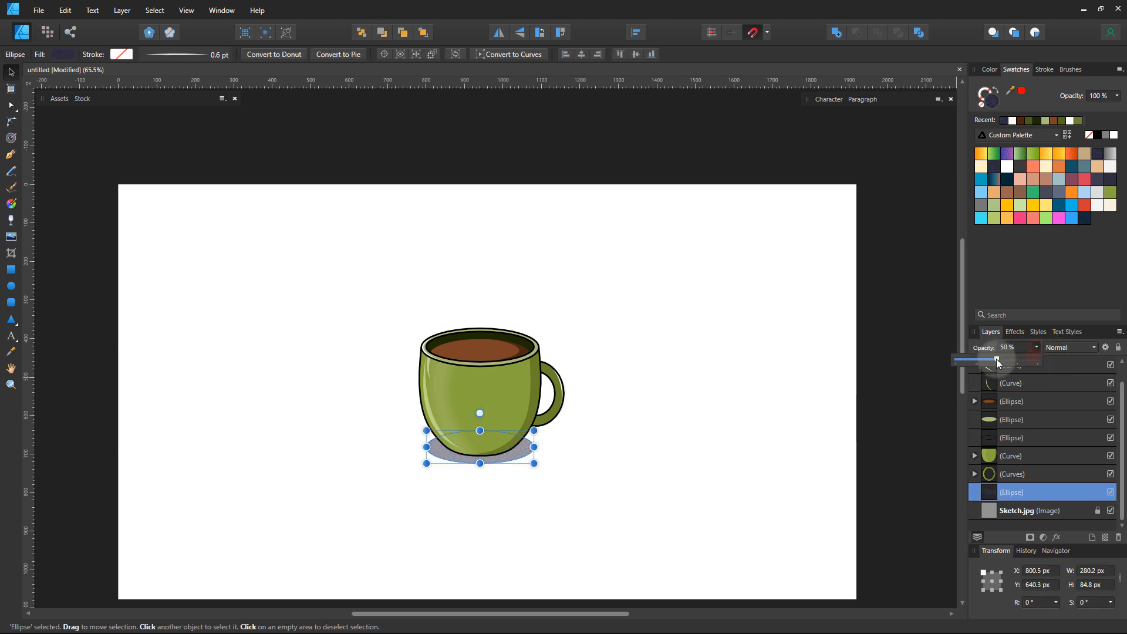
pyautogui.click(859, 449)
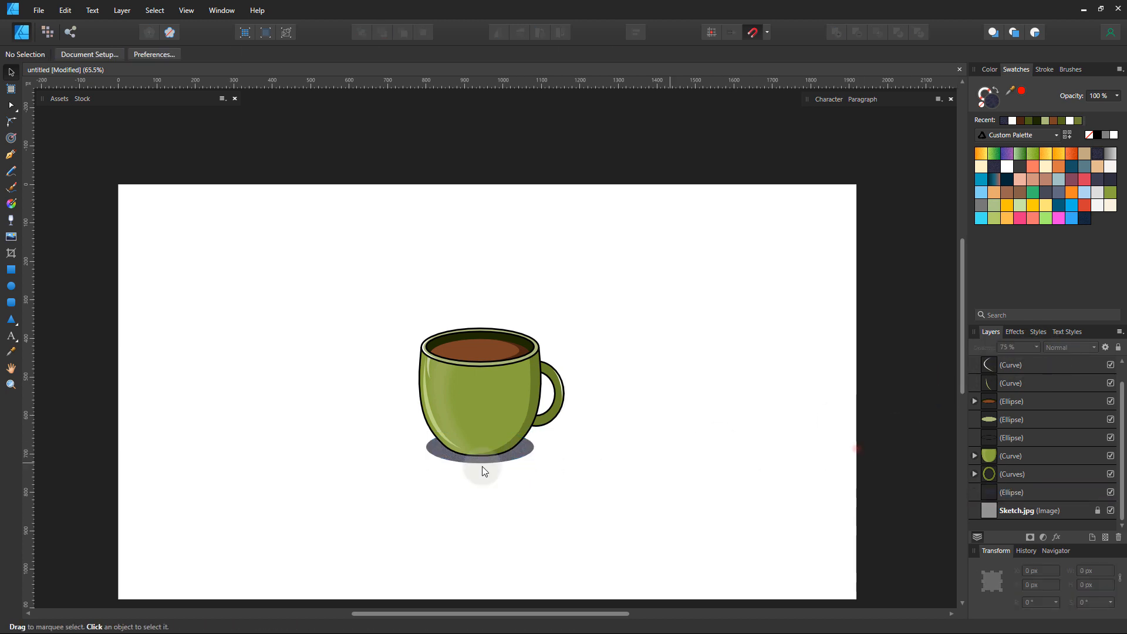
pyautogui.scroll(-2, 471, 466)
pyautogui.scroll(2, 470, 466)
pyautogui.scroll(2, 482, 464)
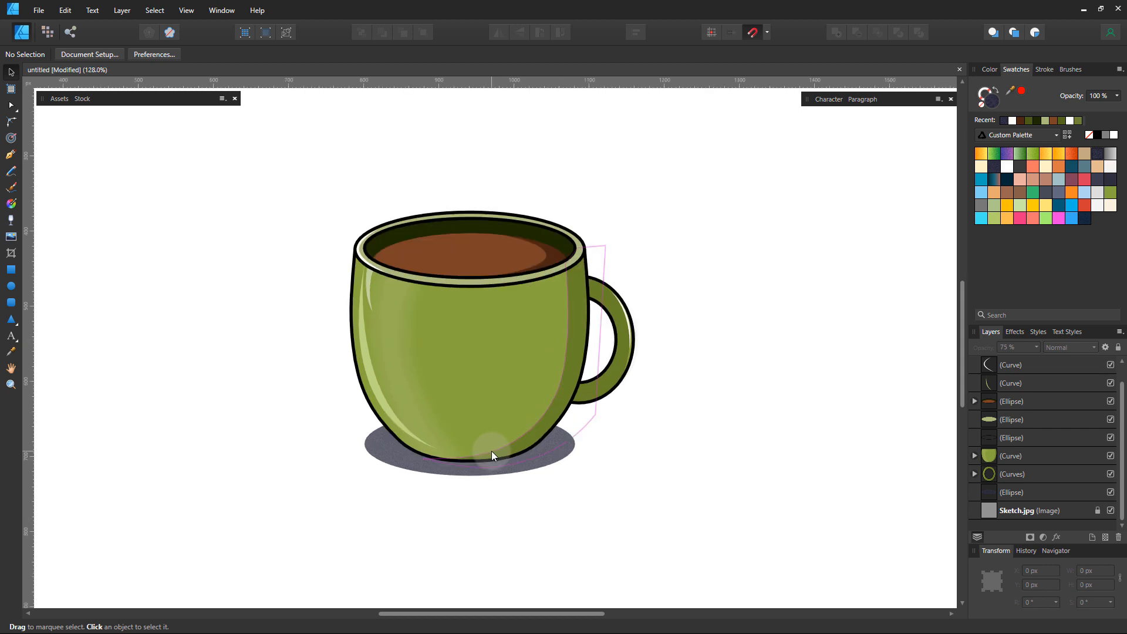
pyautogui.scroll(-2, 488, 446)
pyautogui.scroll(-2, 493, 437)
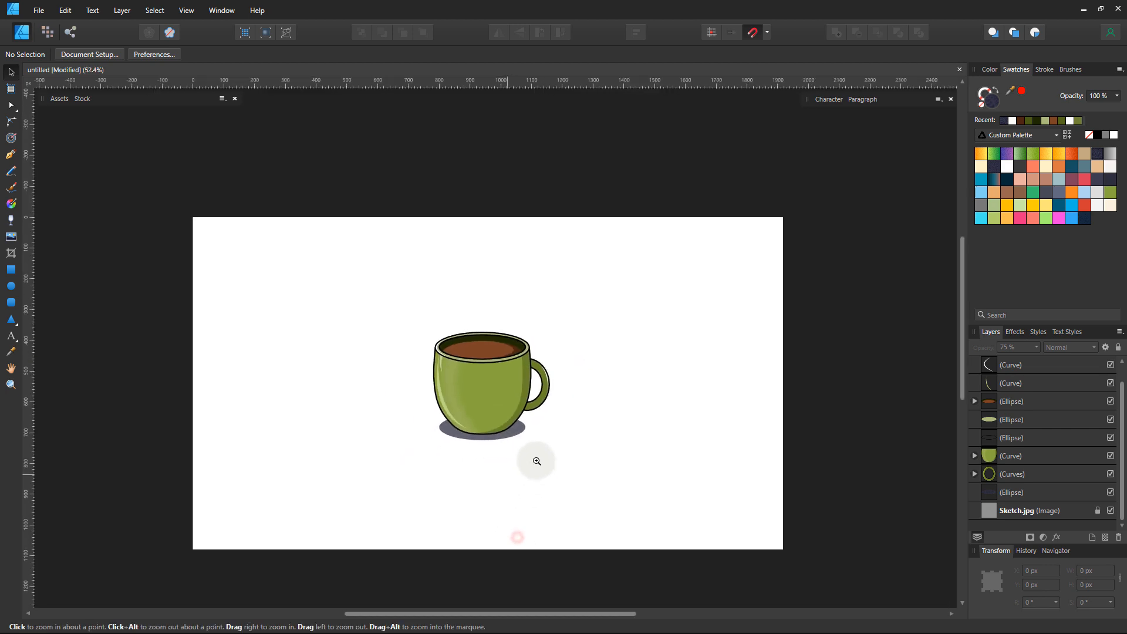